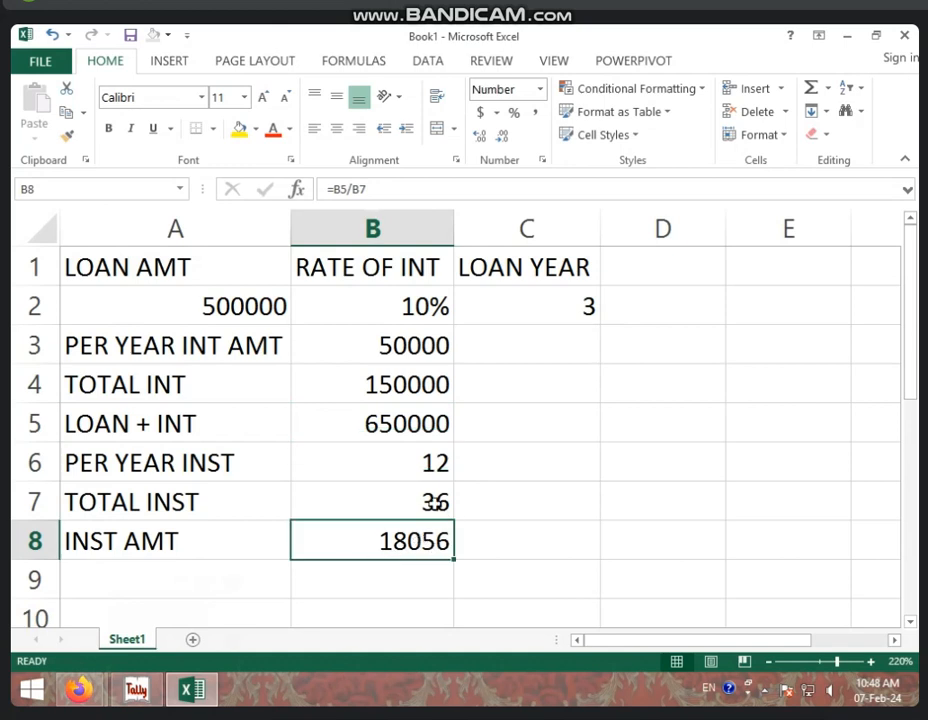
# Check the total instalment count in the Excel loan sheet and switch to Tally.
pyautogui.click(440, 503)
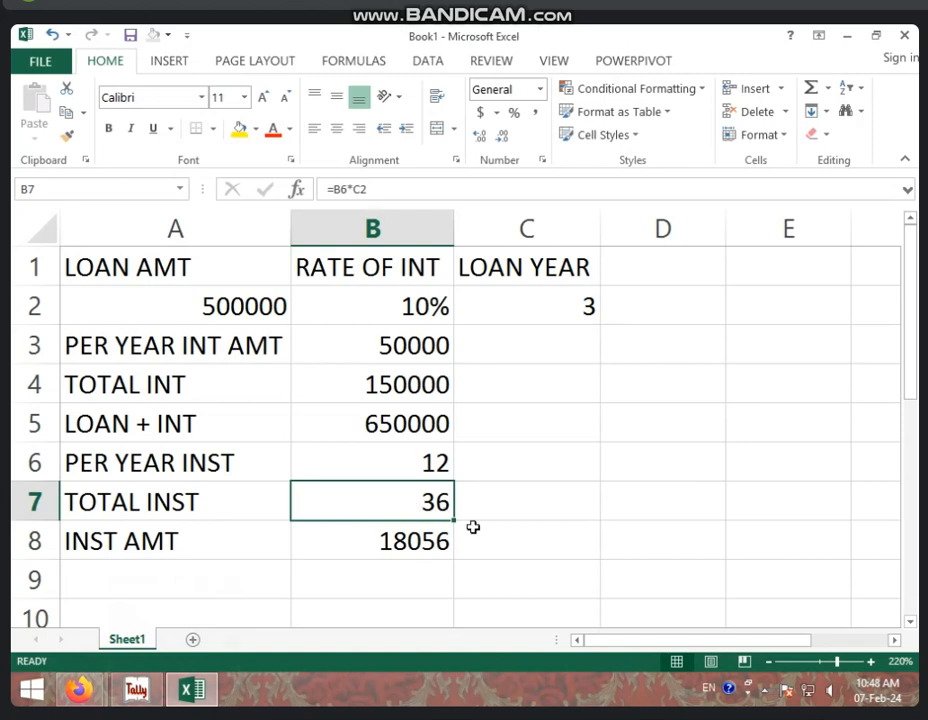
pyautogui.click(487, 542)
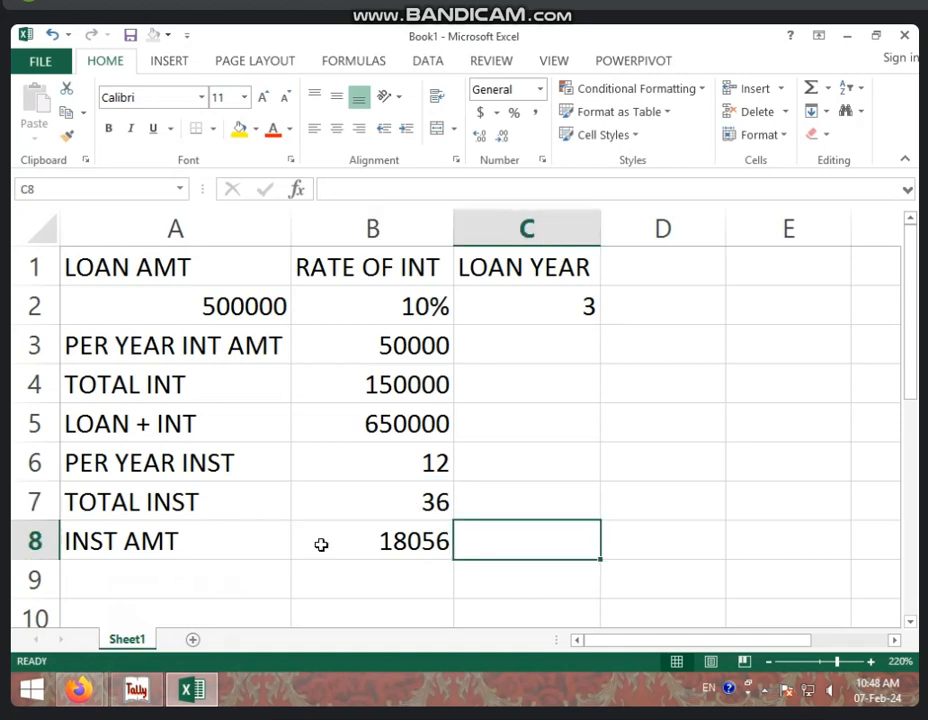
pyautogui.click(124, 691)
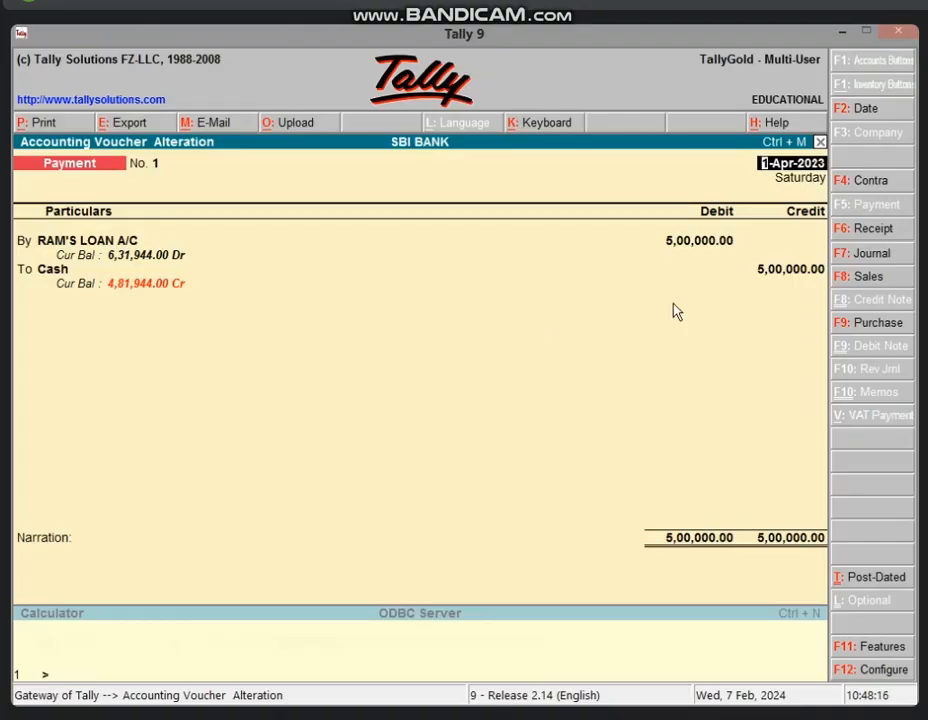
# Find the existing 18,056 receipt voucher for the borrower's loan account and delete it.
pyautogui.press('pagedown')
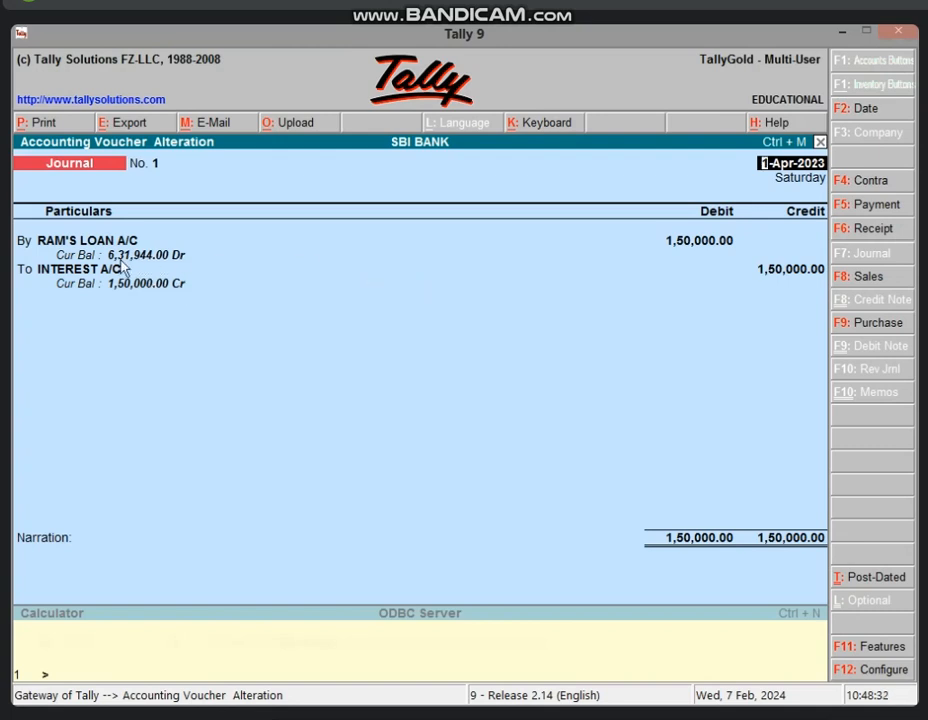
pyautogui.press('pagedown')
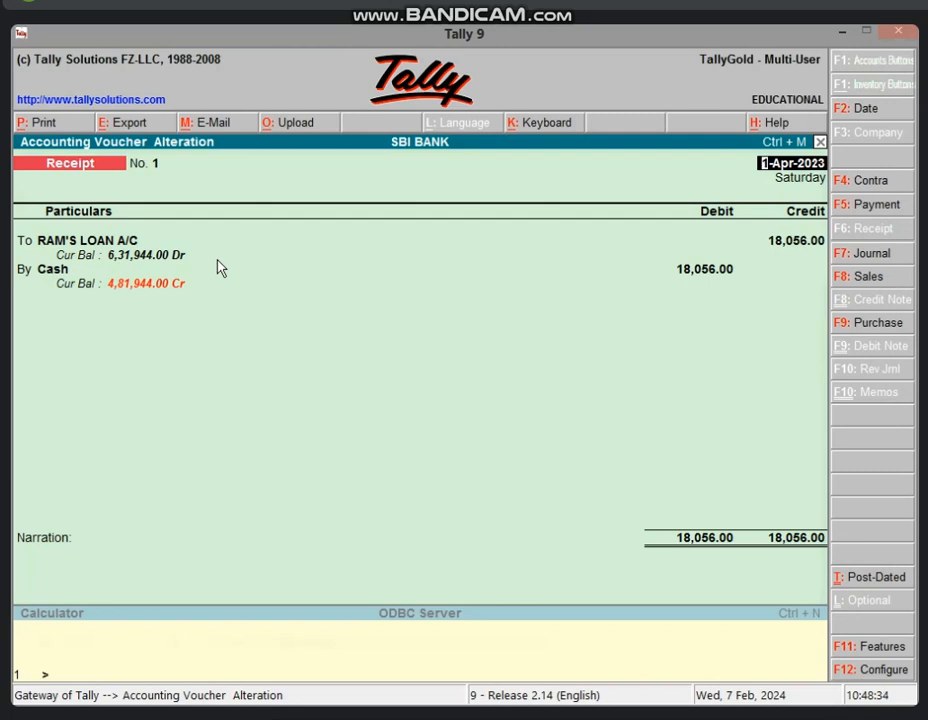
pyautogui.hotkey('alt', 'd')
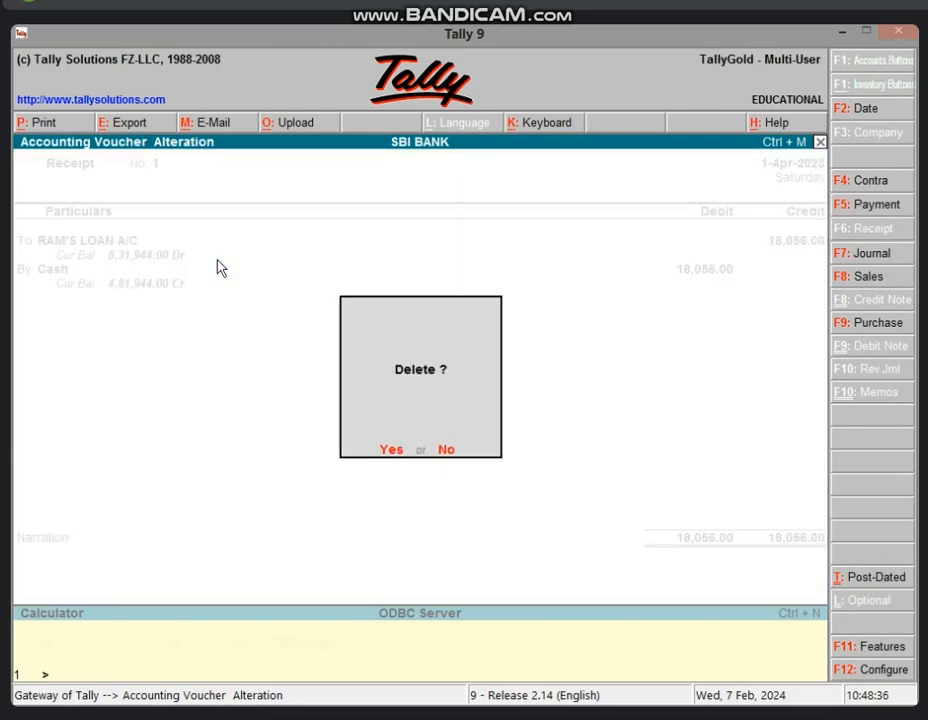
pyautogui.press('y')
pyautogui.press('pageup')
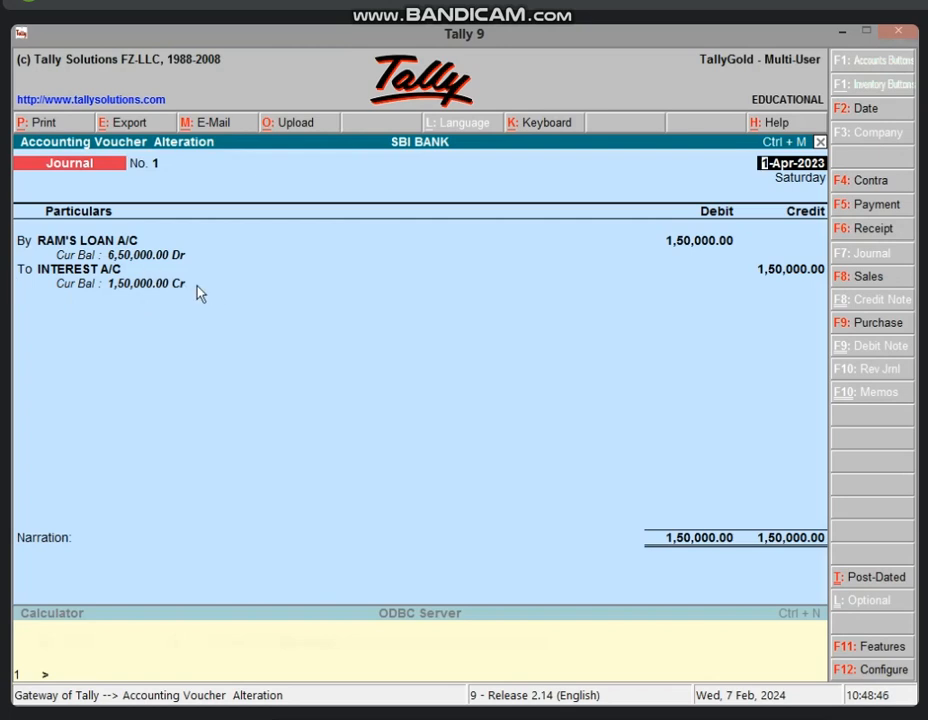
# Leave voucher alteration and start a new receipt voucher credited to the borrower's loan ledger.
pyautogui.press('Escape')
pyautogui.press('Return')
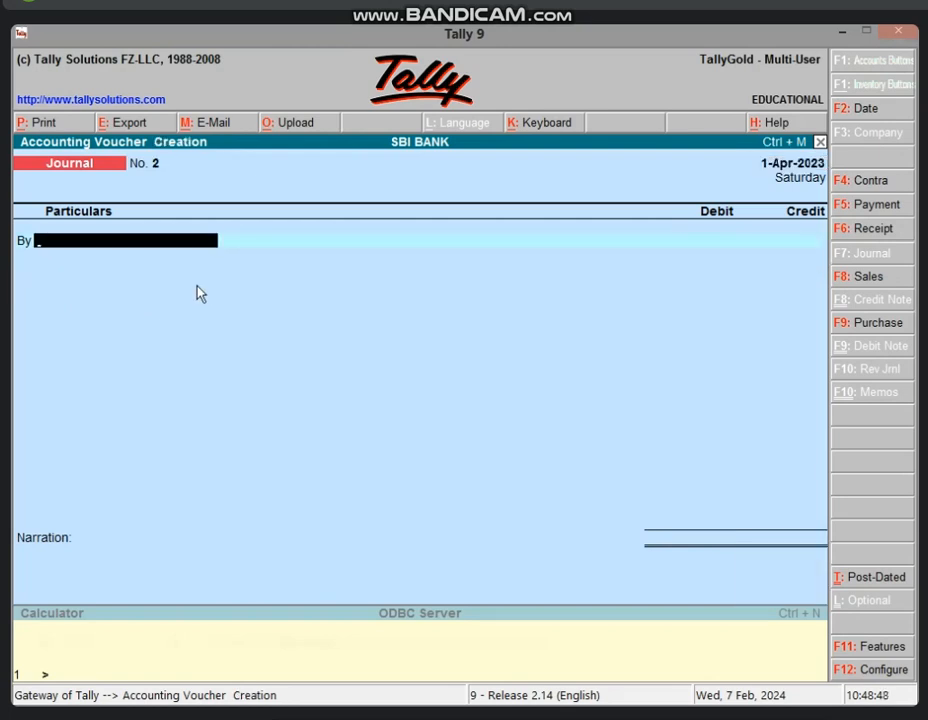
pyautogui.press('Escape')
pyautogui.press('v')
pyautogui.press('F6')
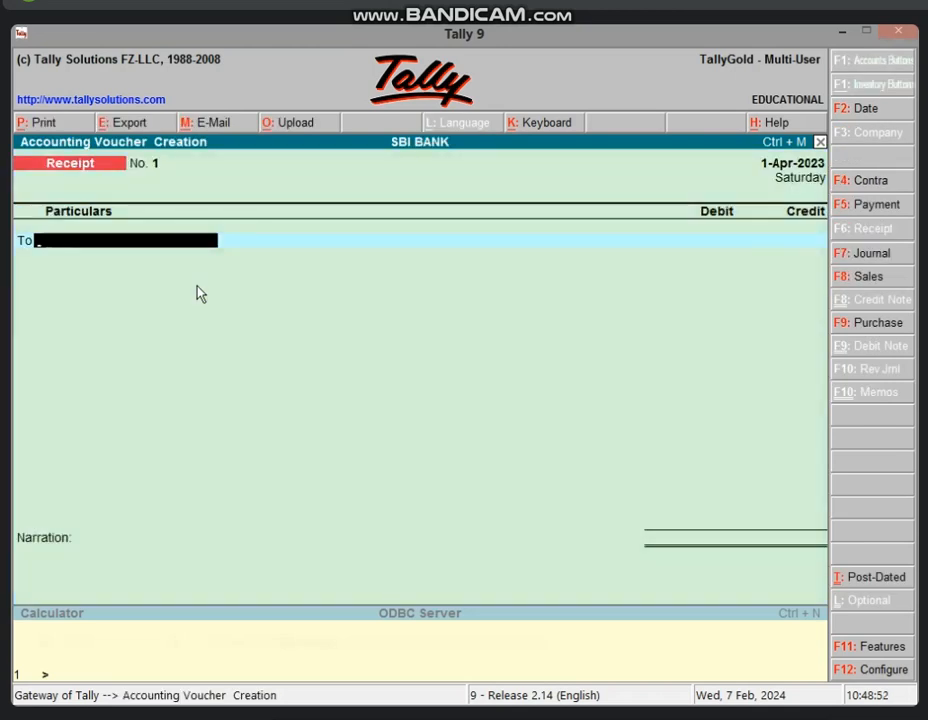
pyautogui.write("RAM'")
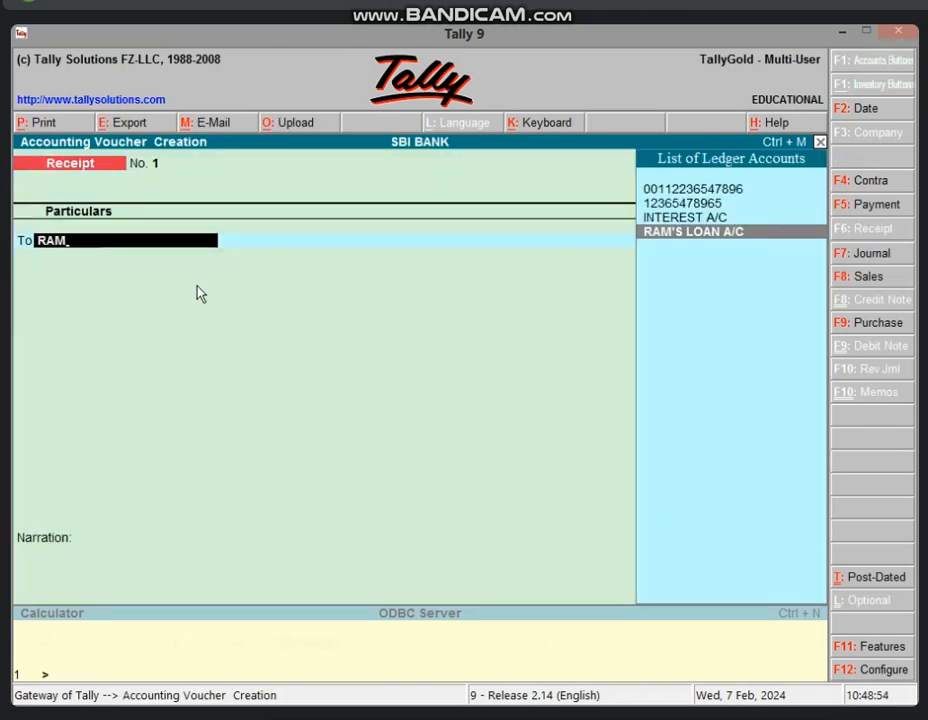
pyautogui.press('Return')
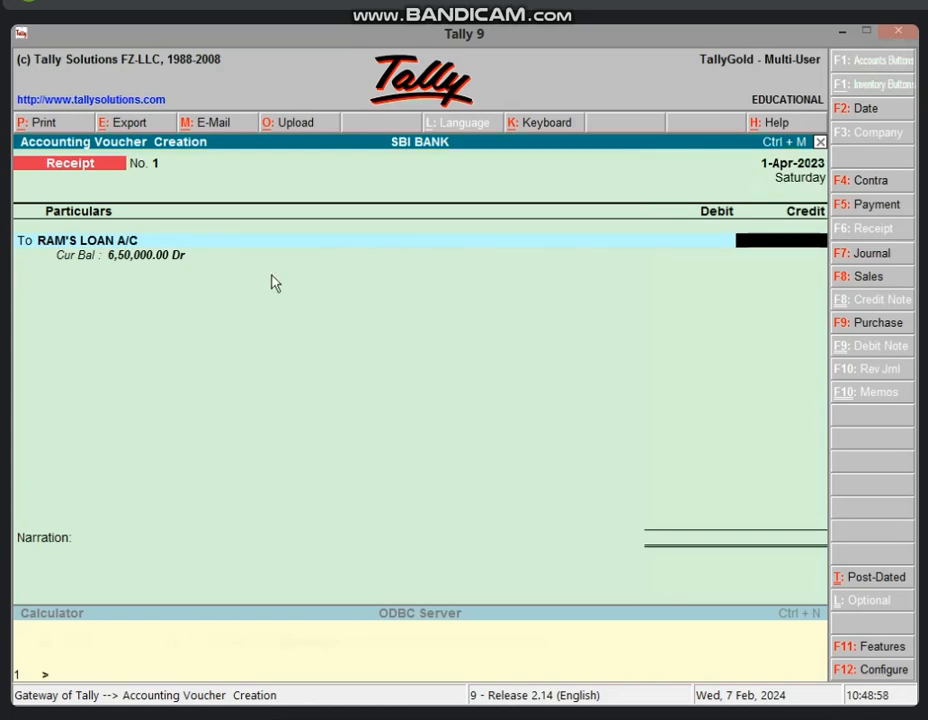
# Check INST AMT in the Excel loan sheet and complete the Tally receipt voucher with 18056 against Cash.
pyautogui.click(841, 34)
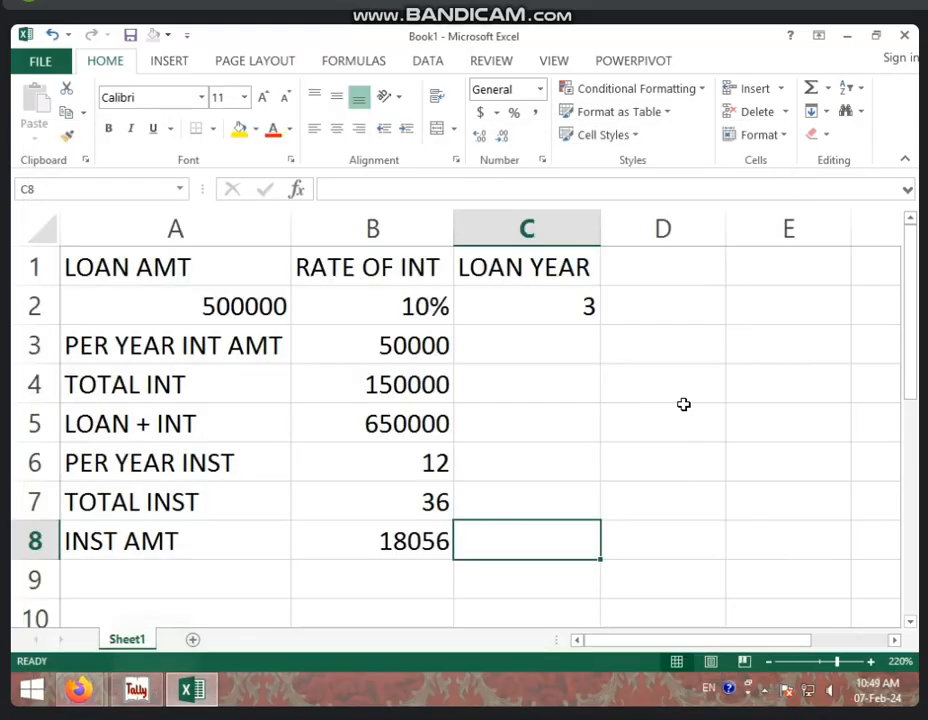
pyautogui.click(420, 536)
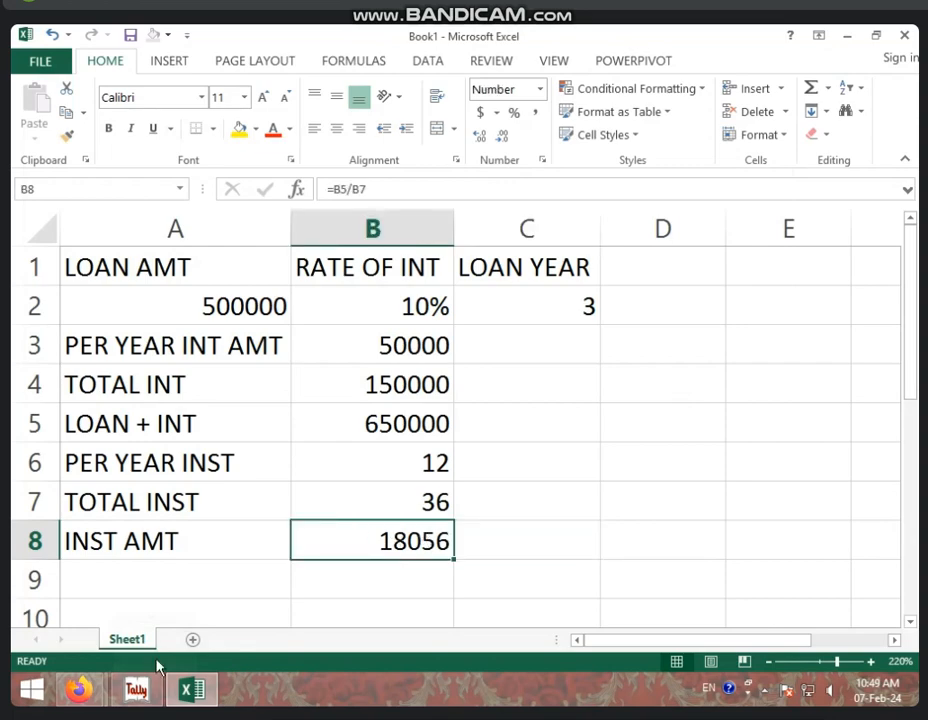
pyautogui.click(136, 688)
pyautogui.write('18056')
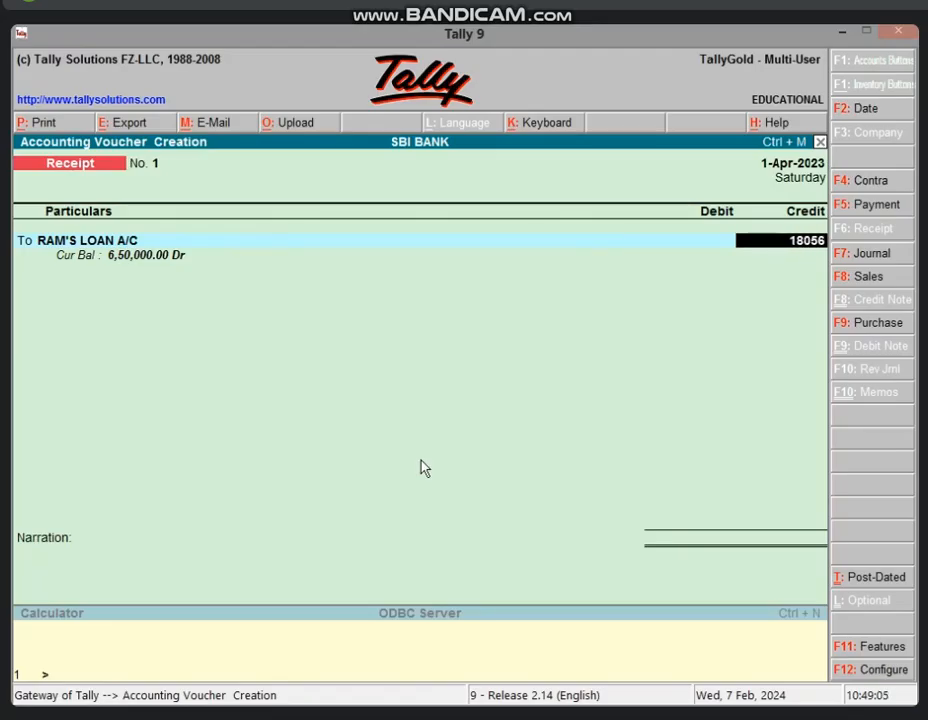
pyautogui.press('Return')
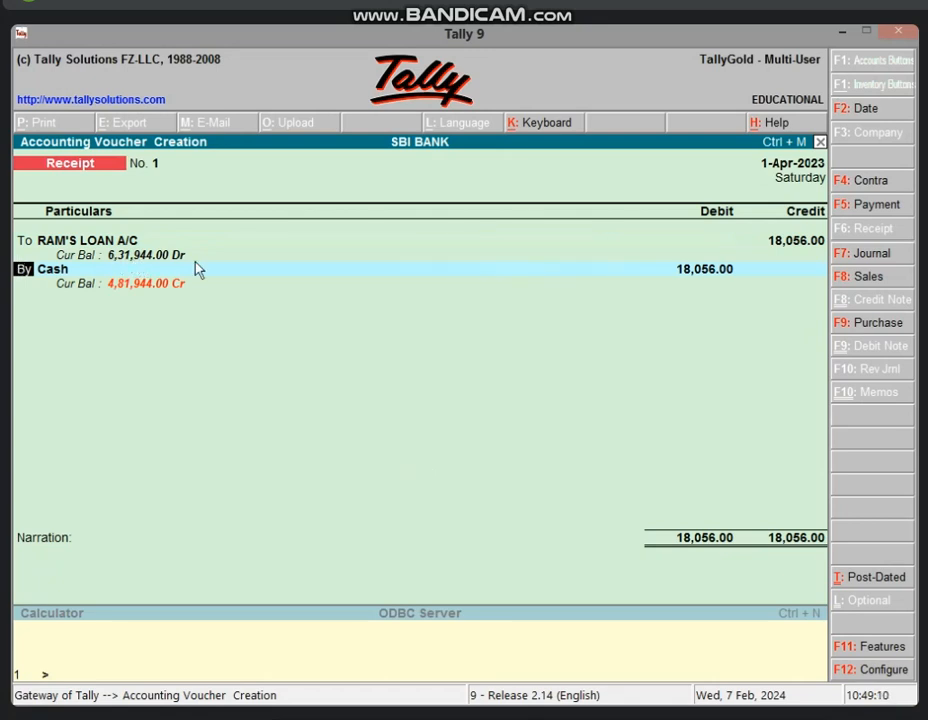
pyautogui.press('Return')
pyautogui.press('Return')
pyautogui.press('Return')
pyautogui.press('Return')
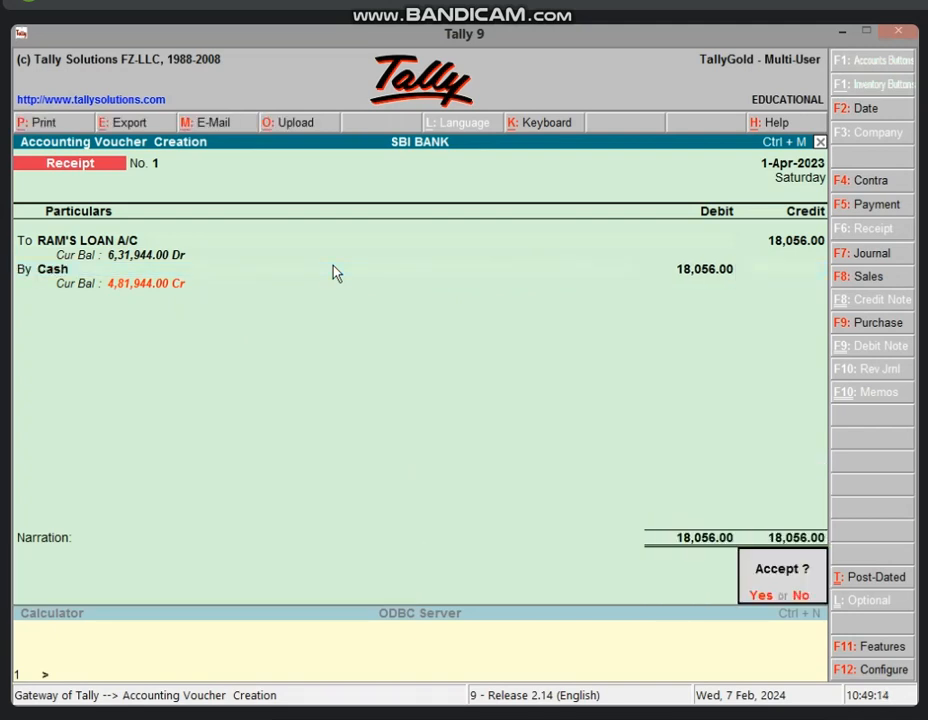
pyautogui.press('Return')
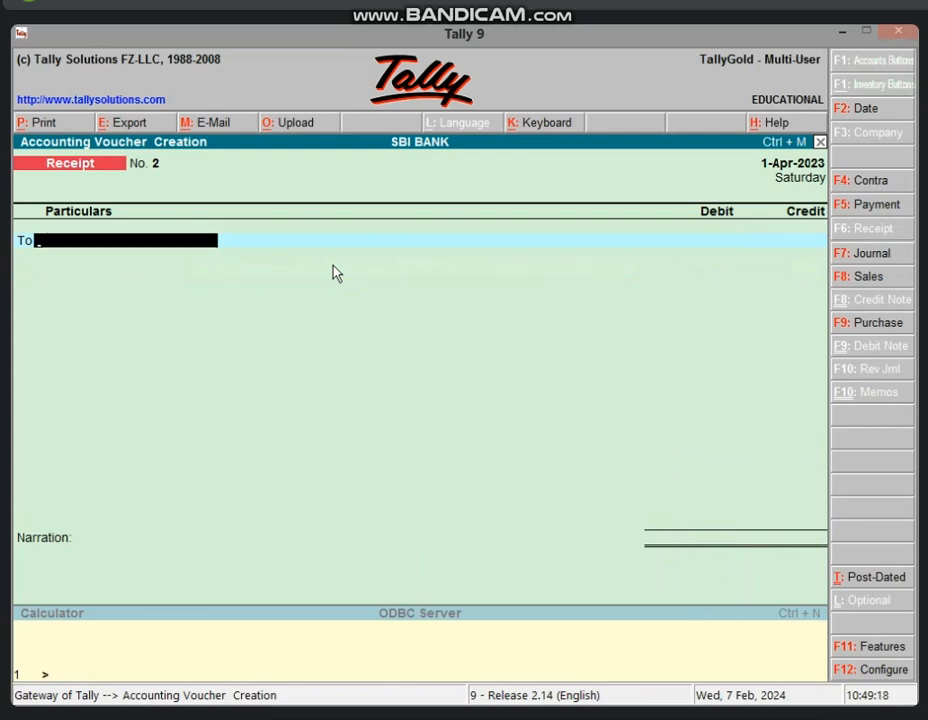
# Record a second receipt voucher crediting the borrower's loan ledger with 18,056 against Cash and accept it.
pyautogui.write('RA')
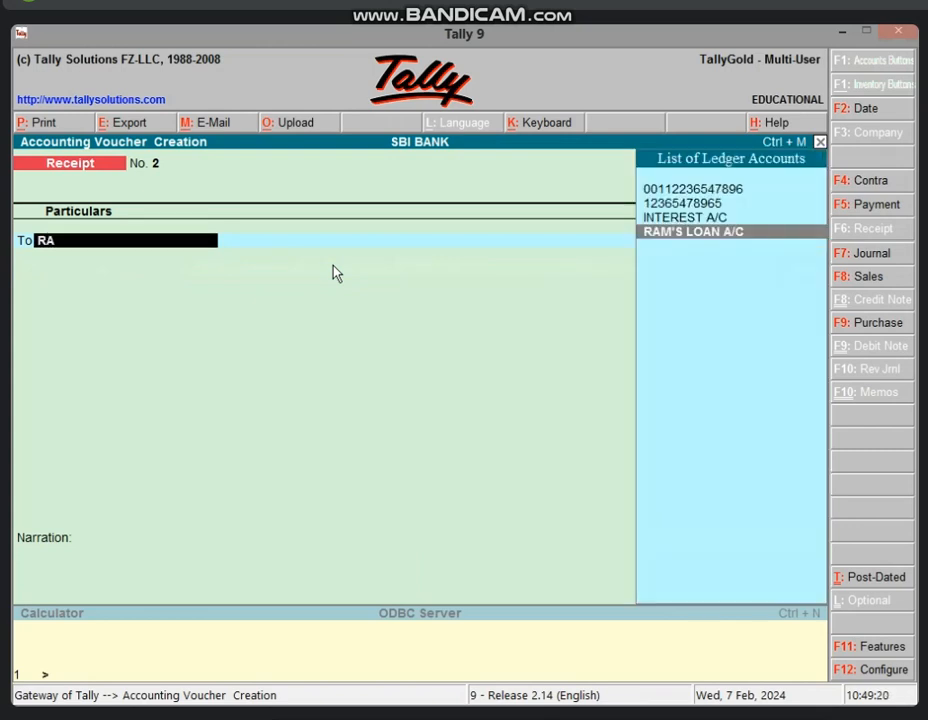
pyautogui.press('Return')
pyautogui.write('18')
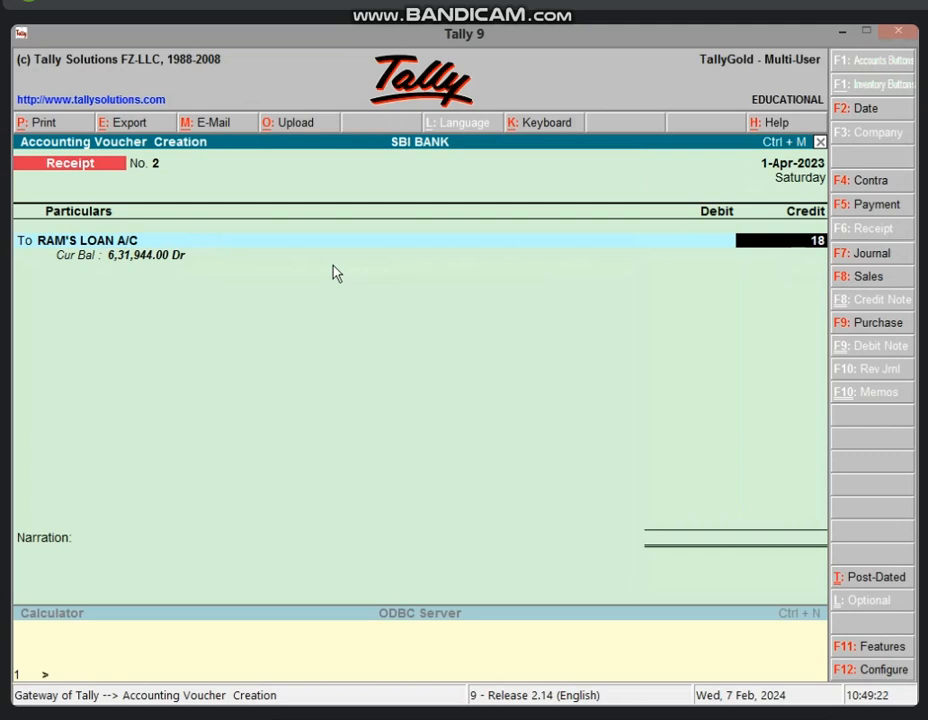
pyautogui.write(',056')
pyautogui.press('Return')
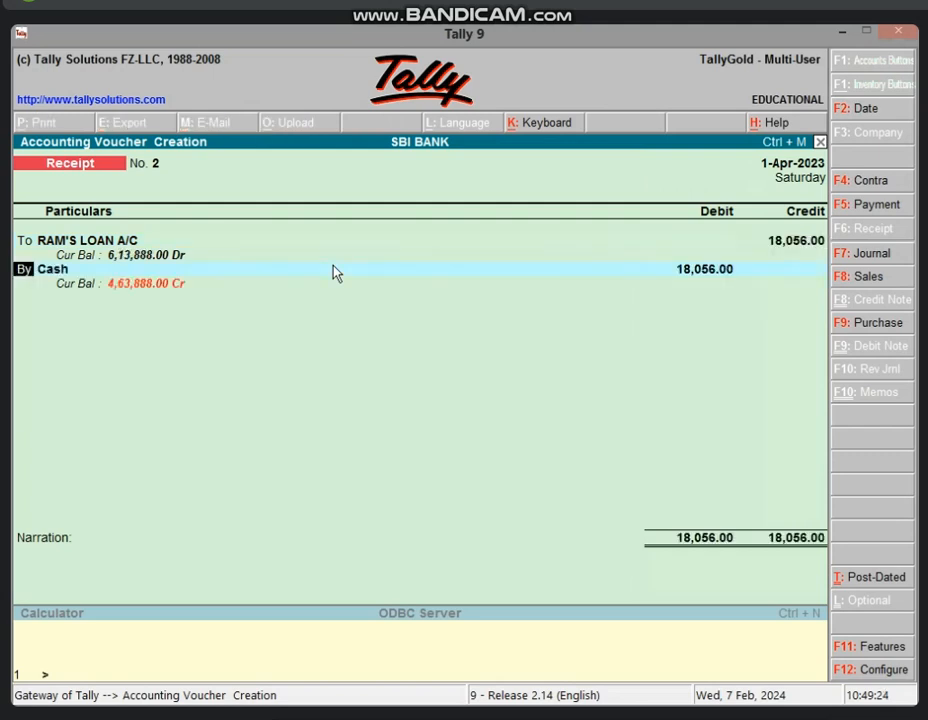
pyautogui.press('Return')
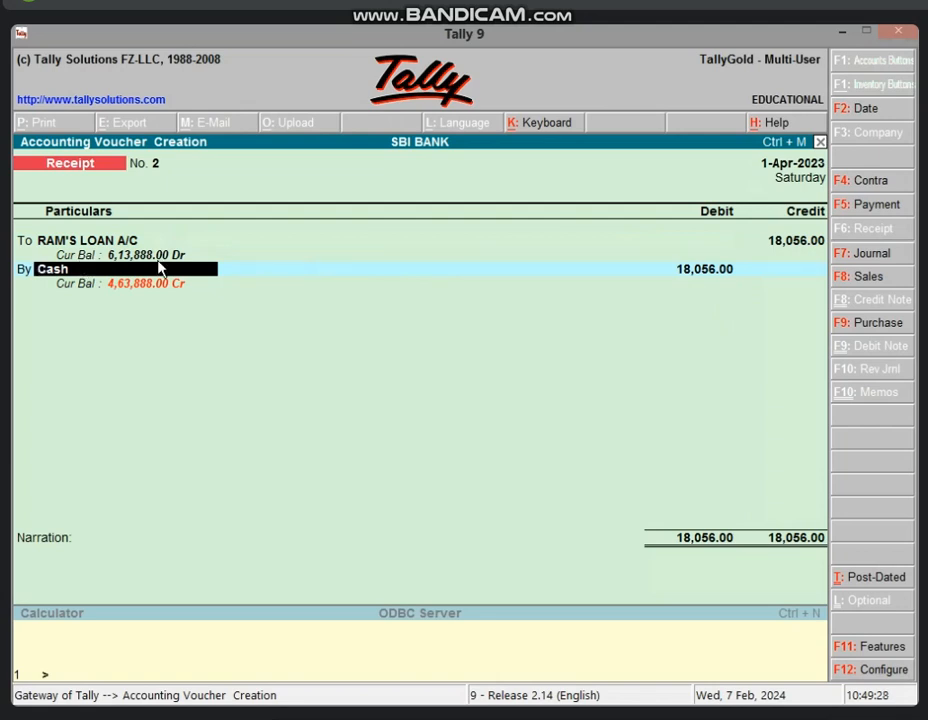
pyautogui.press('Return')
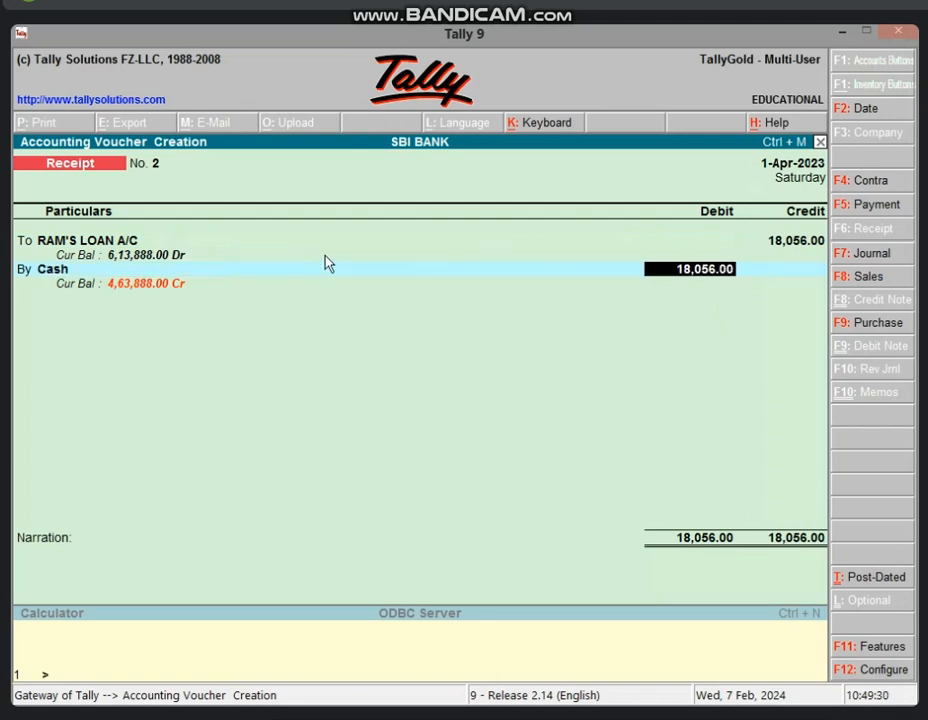
pyautogui.hotkey('ctrl', 'a')
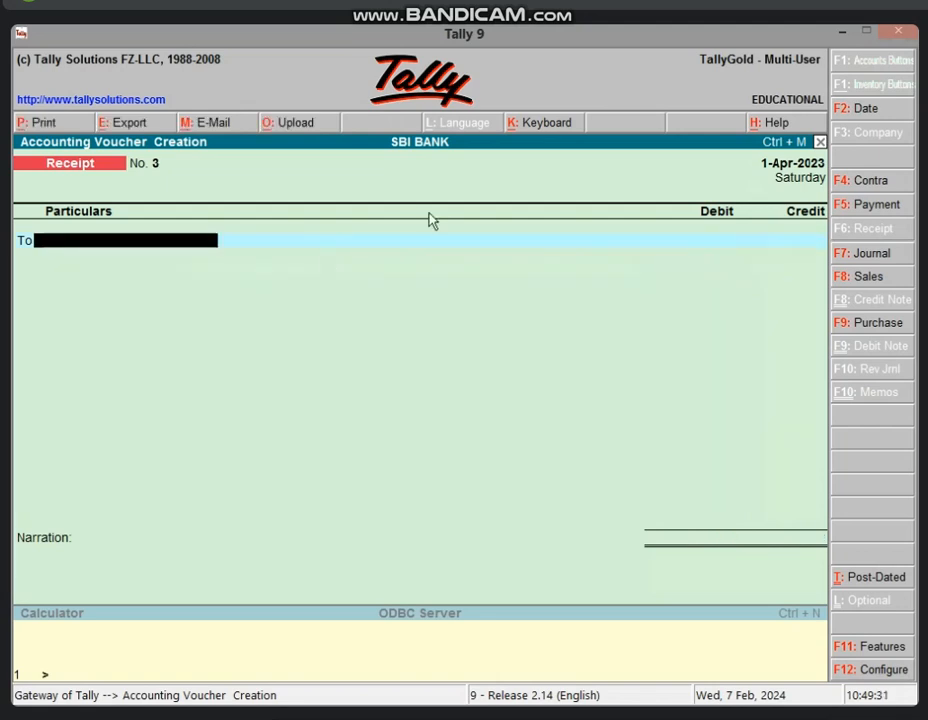
# Review the TOTAL INST cell in the Excel loan sheet and return to Tally.
pyautogui.click(843, 32)
pyautogui.click(420, 505)
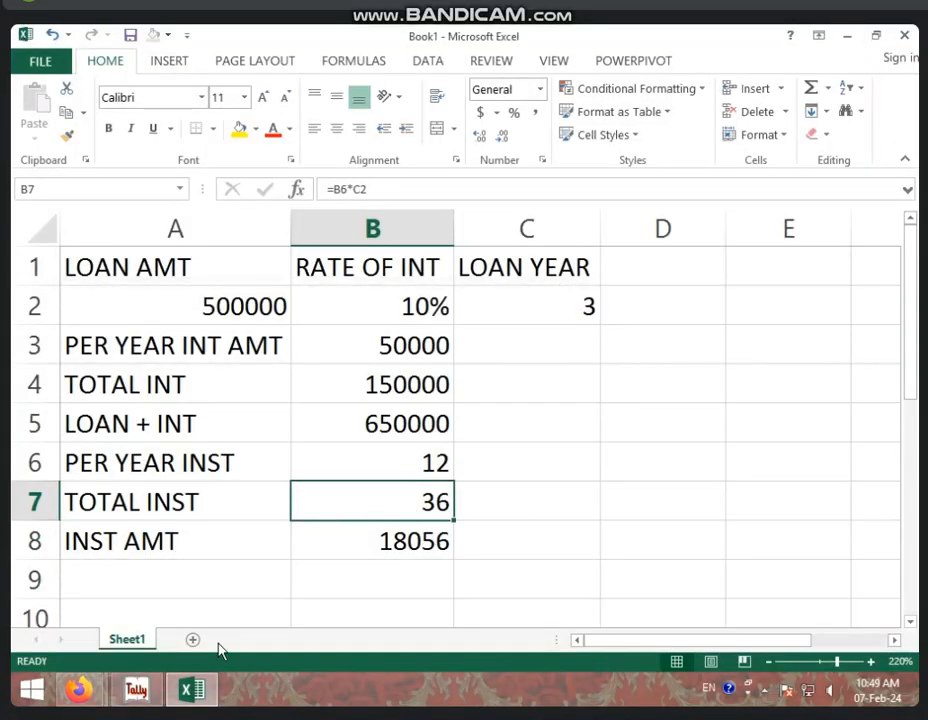
pyautogui.click(140, 688)
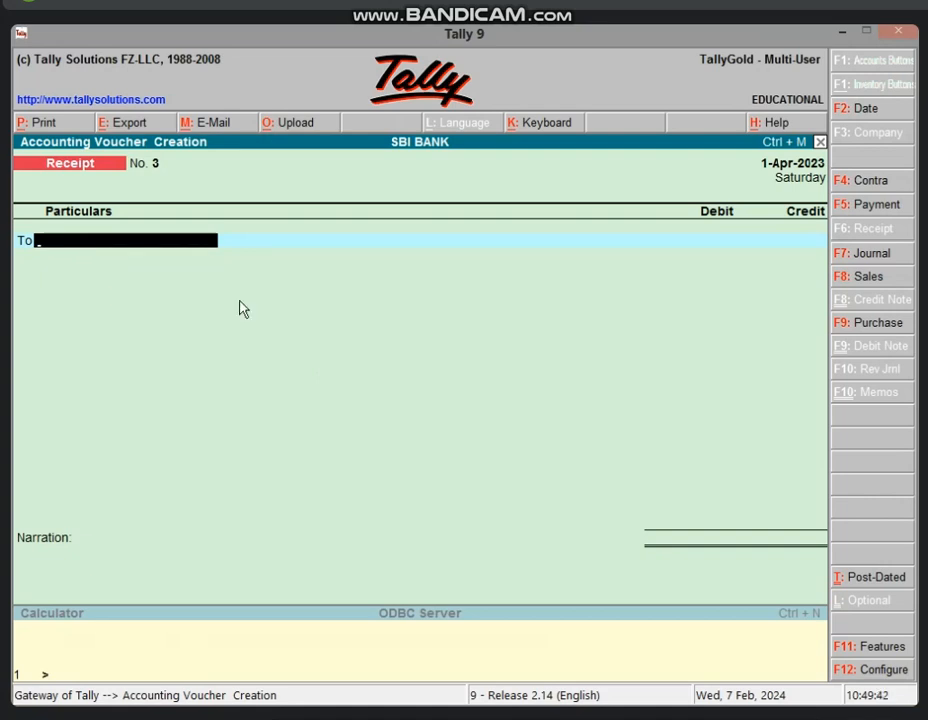
# Quit the blank third receipt voucher and go back to the Gateway of Tally.
pyautogui.press('Escape')
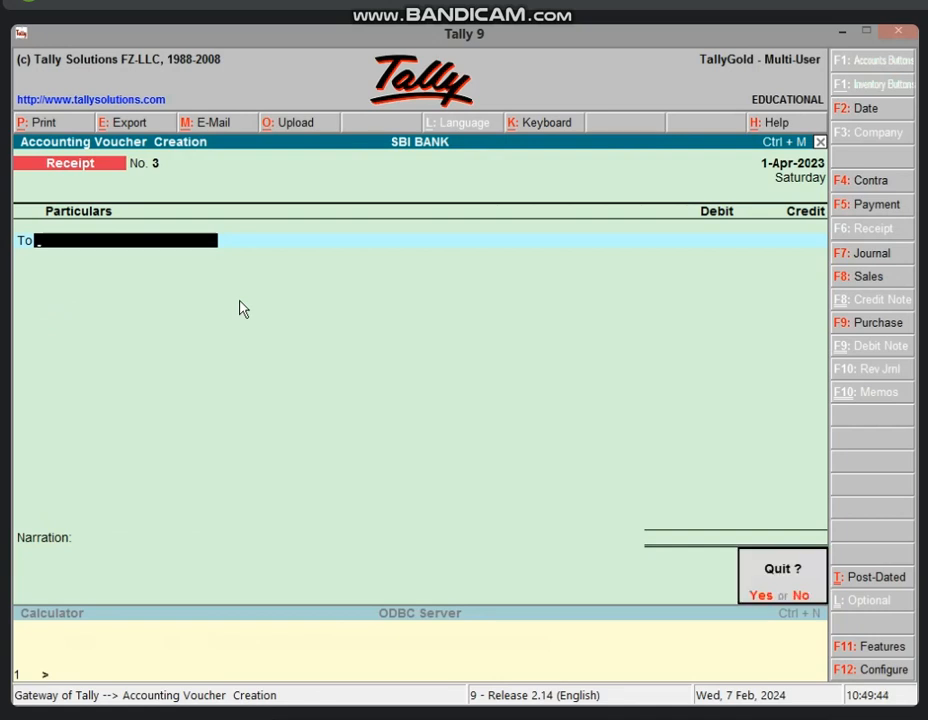
pyautogui.press('Return')
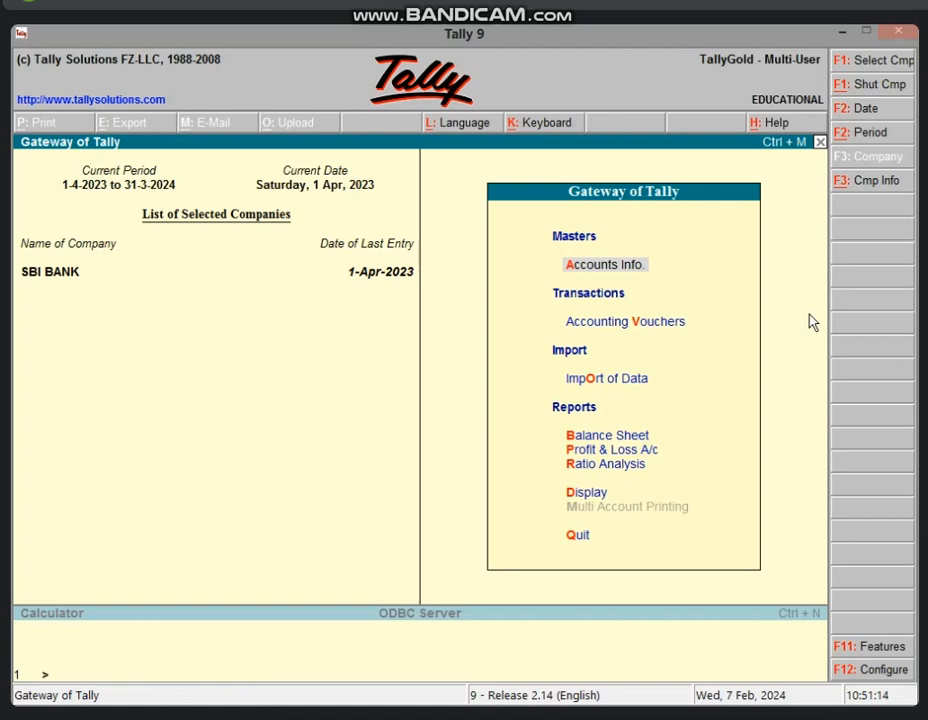
pyautogui.press('Escape')
pyautogui.press('Escape')
# Switch to Excel and add a new blank worksheet to the loan workbook.
pyautogui.click(842, 31)
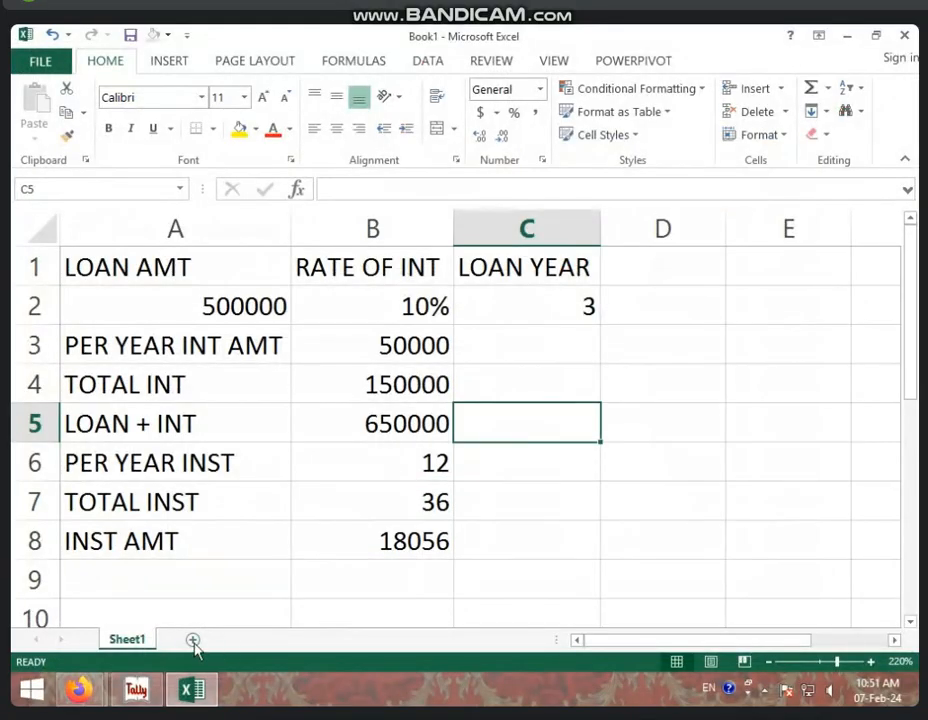
pyautogui.click(193, 640)
pyautogui.click(380, 487)
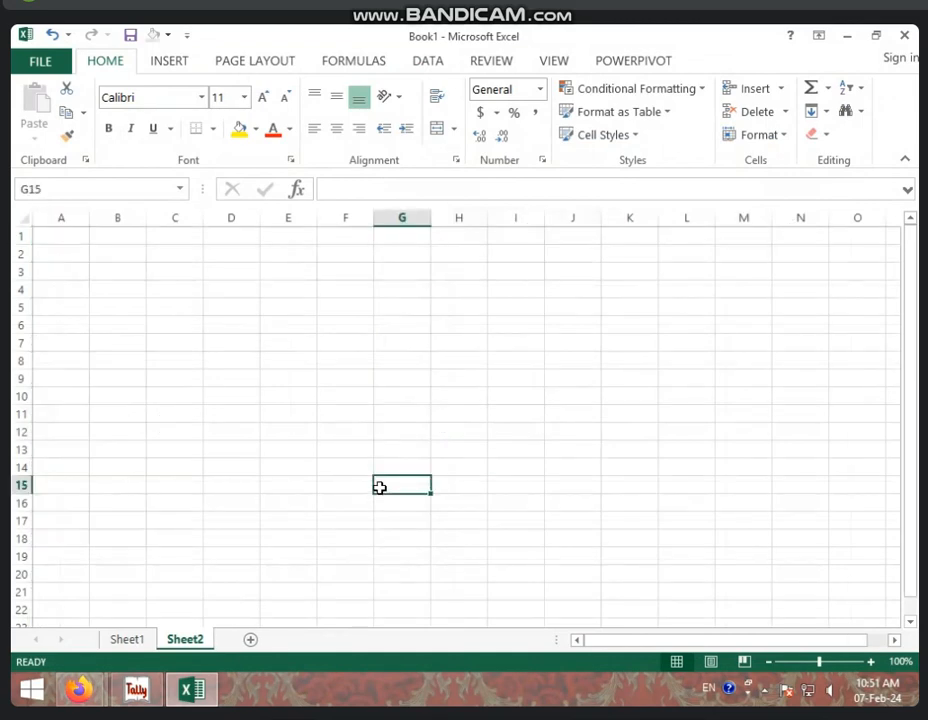
pyautogui.keyDown('ctrl'); pyautogui.scroll(6, 369, 375); pyautogui.keyUp('ctrl')
pyautogui.click(369, 372)
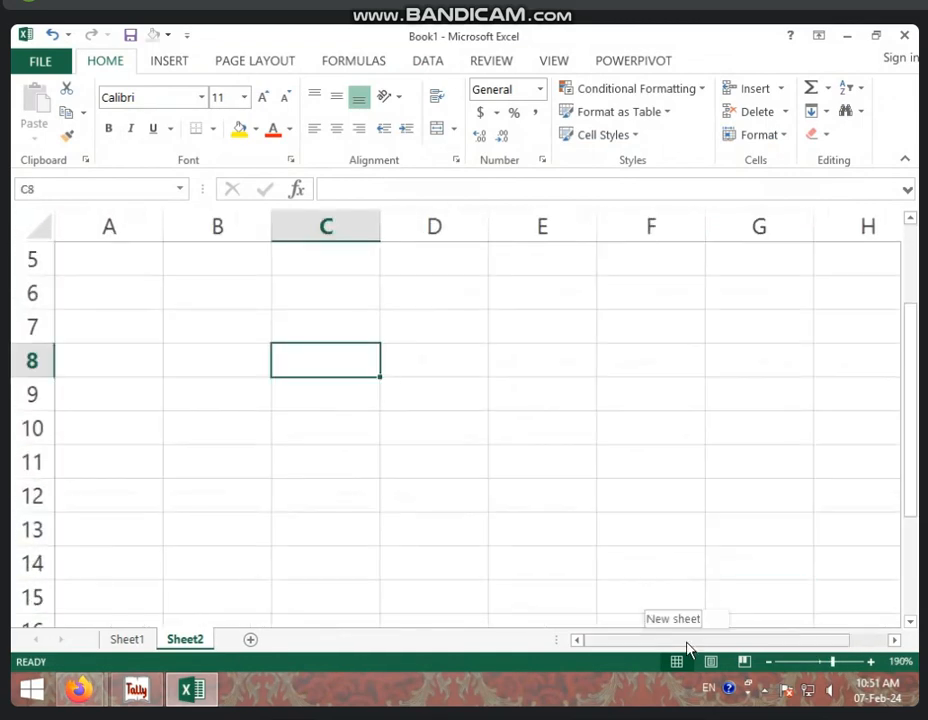
pyautogui.scroll(2, 294, 427)
pyautogui.click(147, 256)
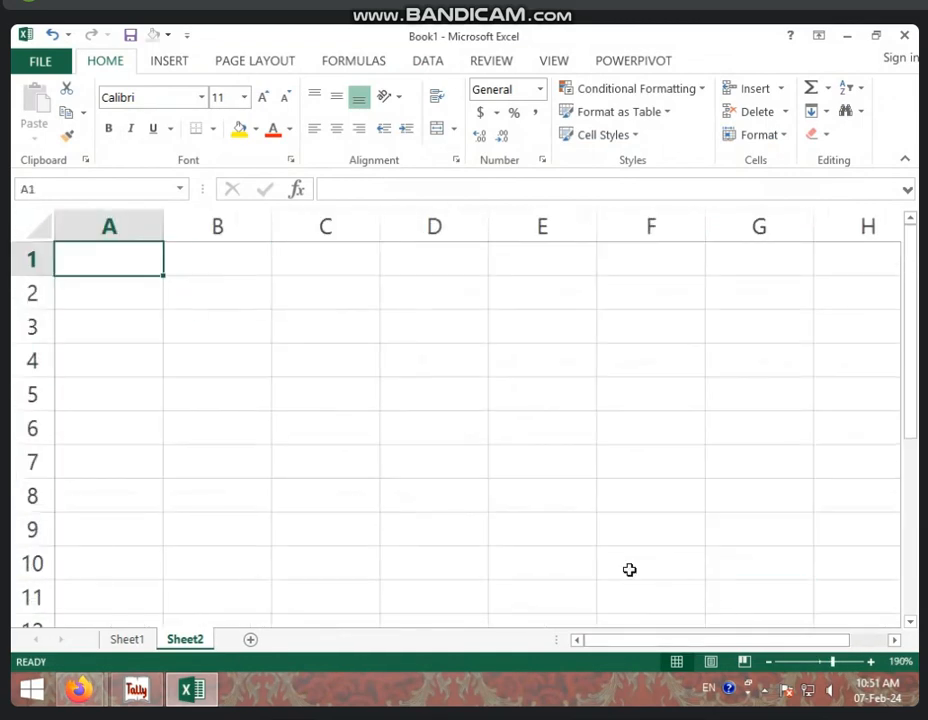
pyautogui.keyDown('ctrl'); pyautogui.scroll(2, 630, 570); pyautogui.keyUp('ctrl')
pyautogui.click(556, 477)
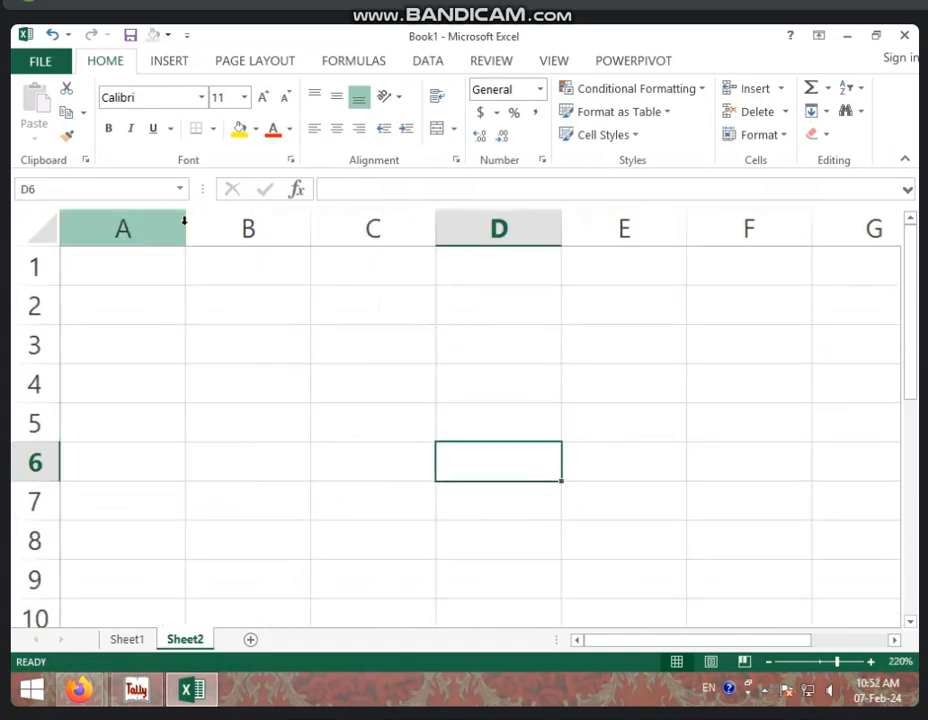
# Widen columns A and B and enter the headers COST PRICE in A1 and PER in B1.
pyautogui.moveTo(186, 230); pyautogui.dragTo(232, 230)
pyautogui.moveTo(357, 229); pyautogui.dragTo(408, 230)
pyautogui.click(167, 265)
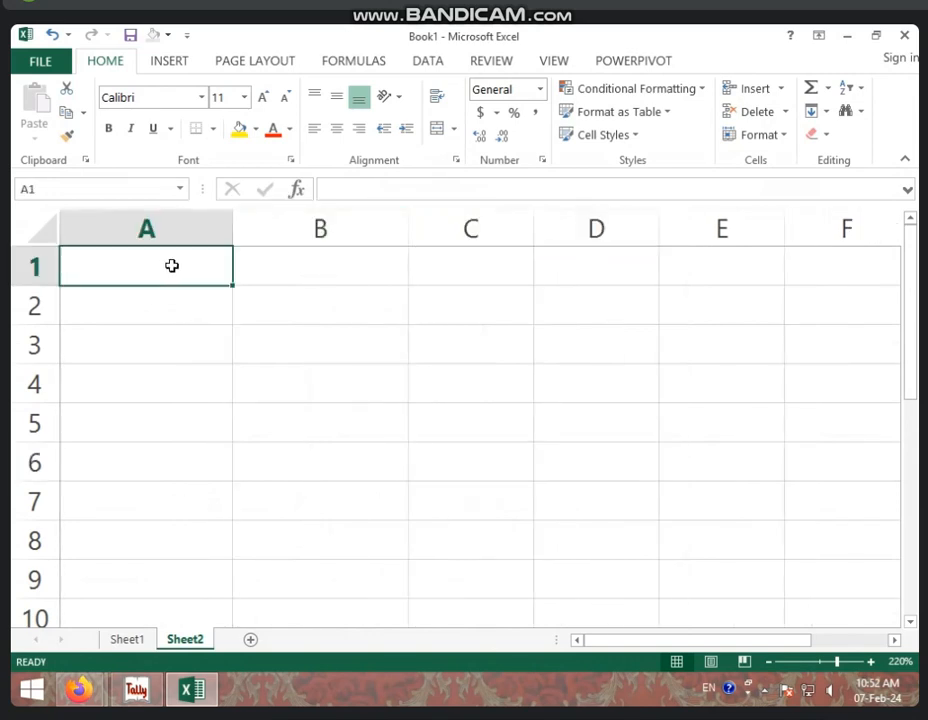
pyautogui.write('CO')
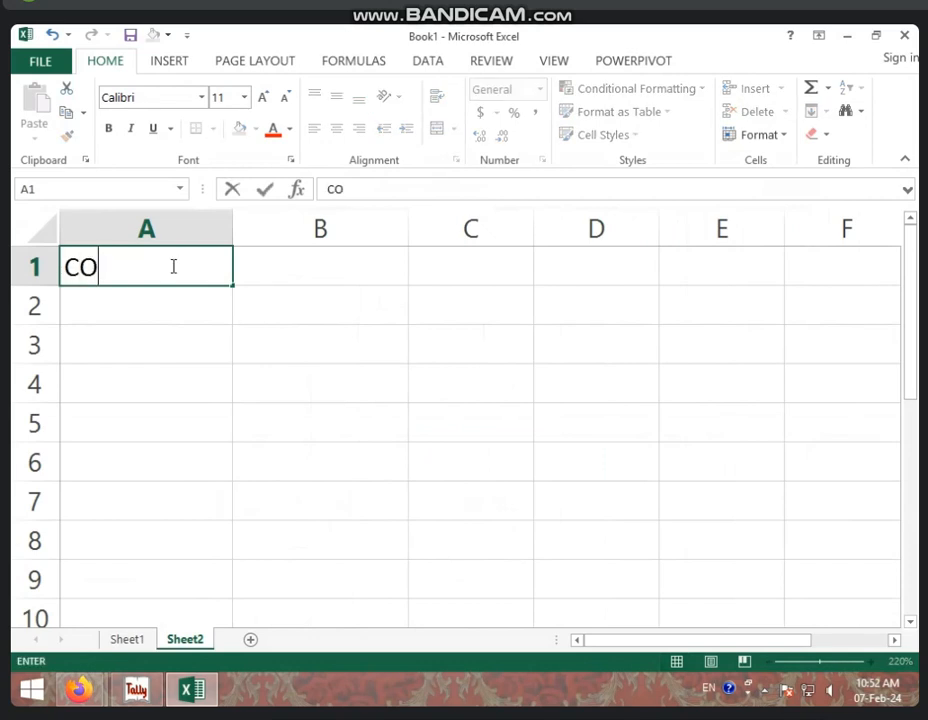
pyautogui.write('ST PRICE')
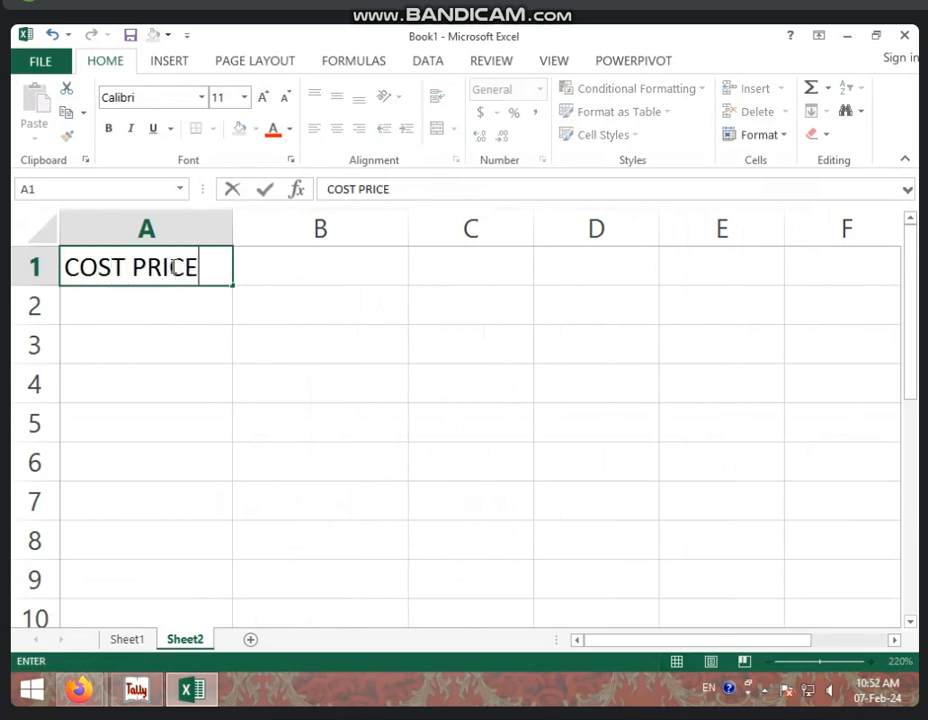
pyautogui.press('Tab')
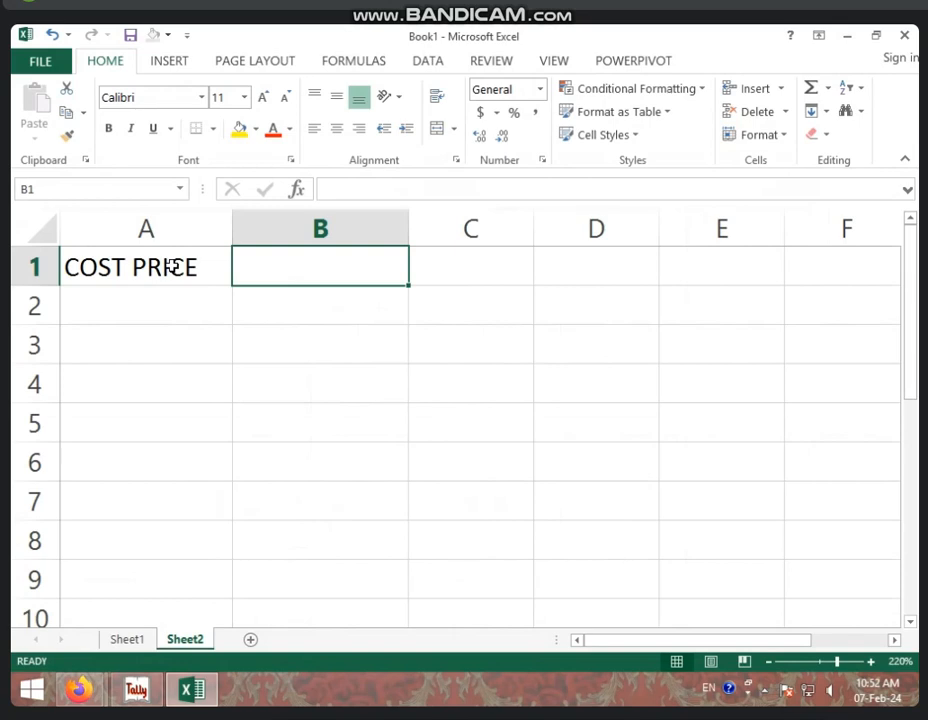
pyautogui.write('PER')
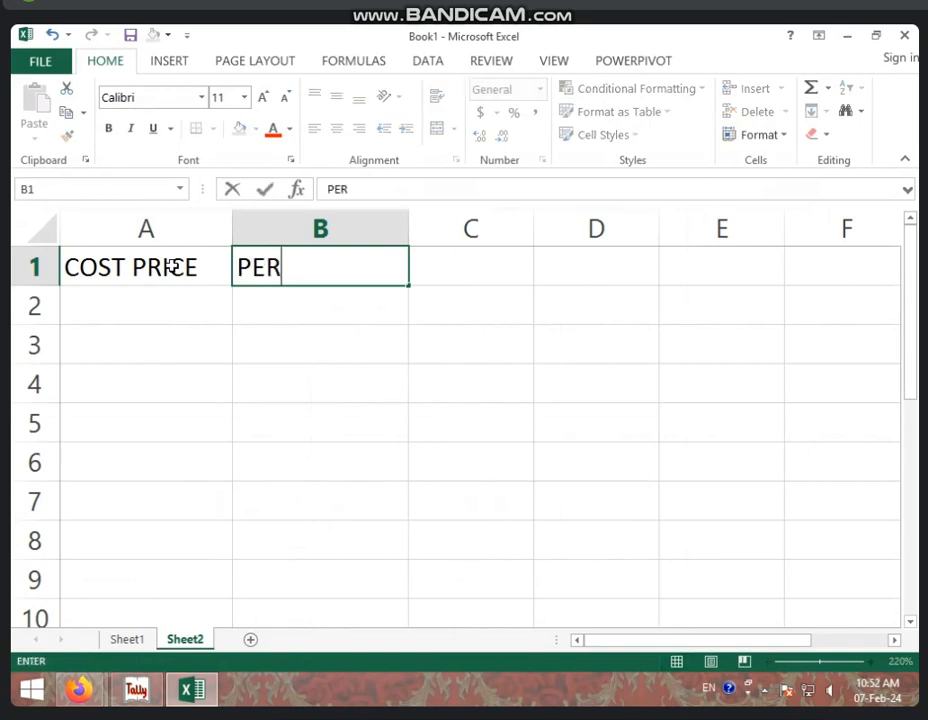
pyautogui.press('Return')
# Enter 50000 as the cost price in A2 and 20% in percentage format in B2.
pyautogui.click(180, 300)
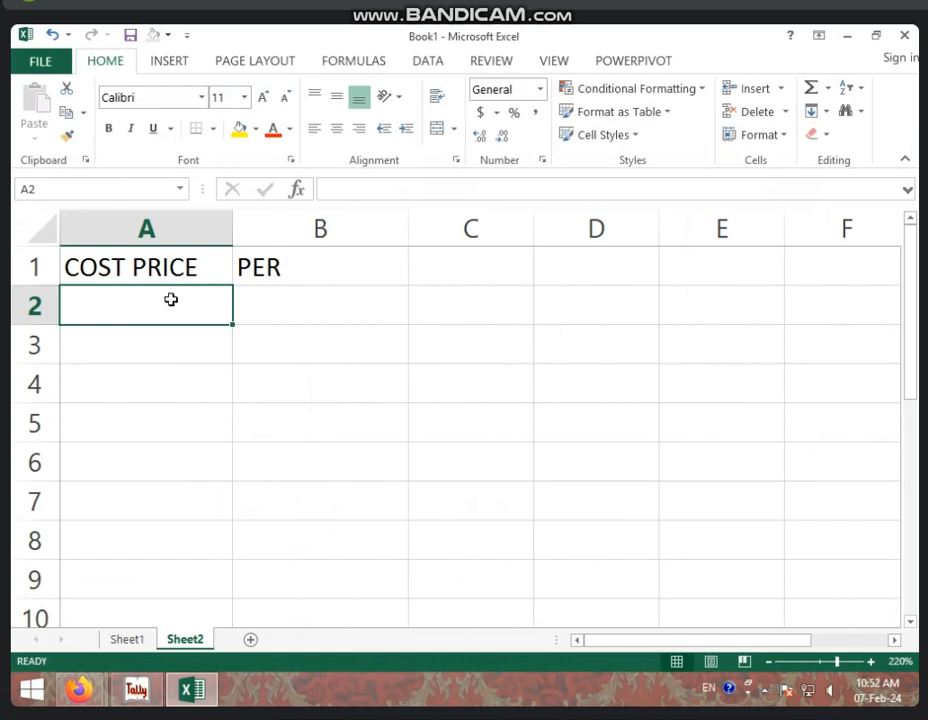
pyautogui.write('50000')
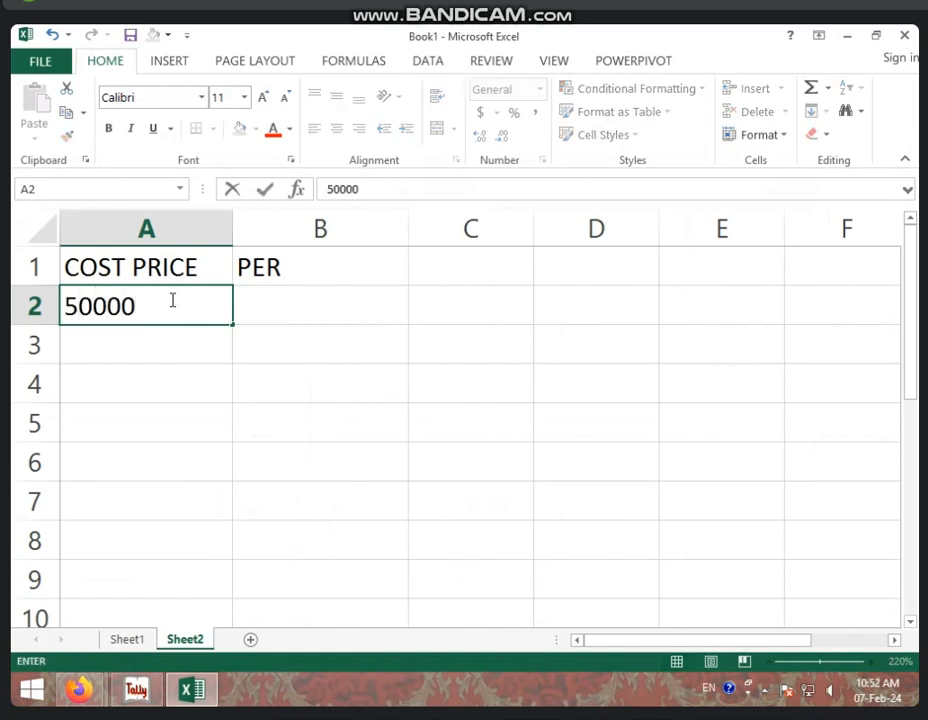
pyautogui.press('Tab')
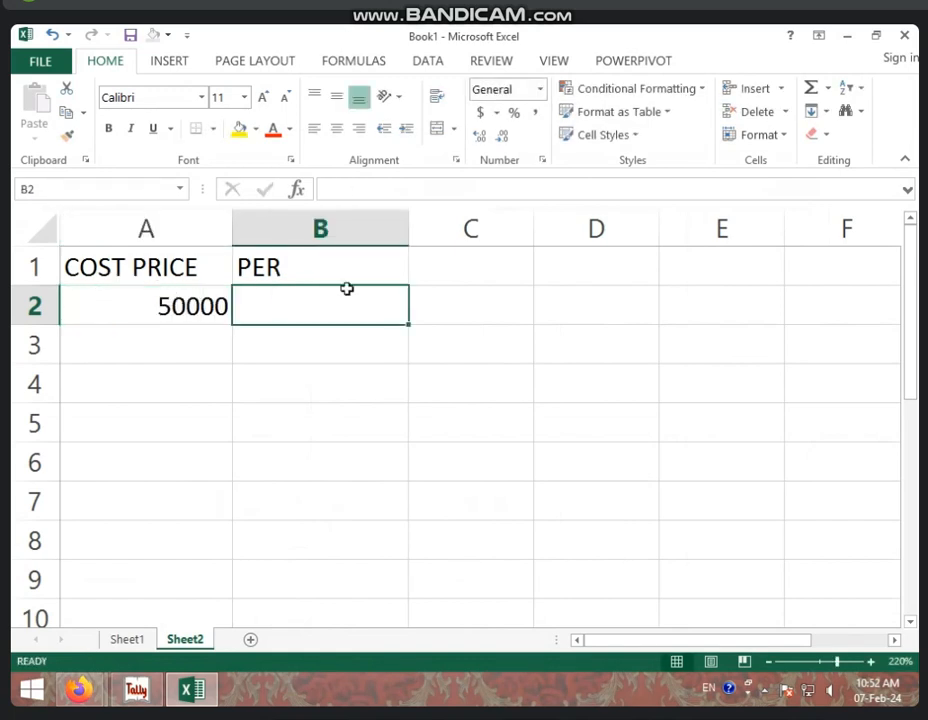
pyautogui.click(513, 113)
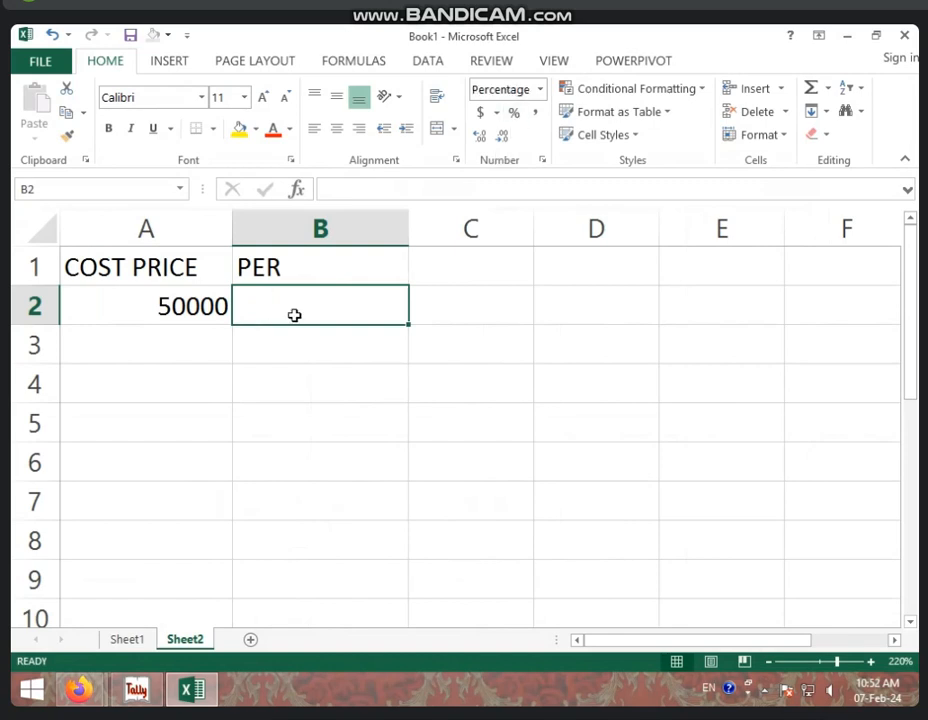
pyautogui.write('20')
pyautogui.press('Return')
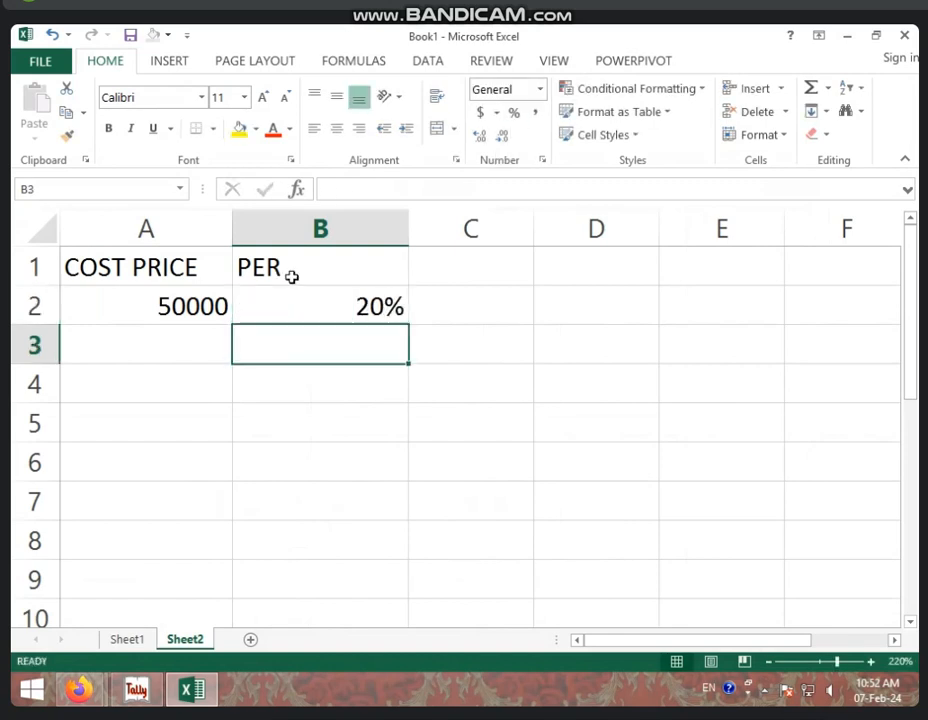
# Replace the header text in B1 with RATE OF DEP.
pyautogui.click(296, 269)
pyautogui.doubleClick(294, 269)
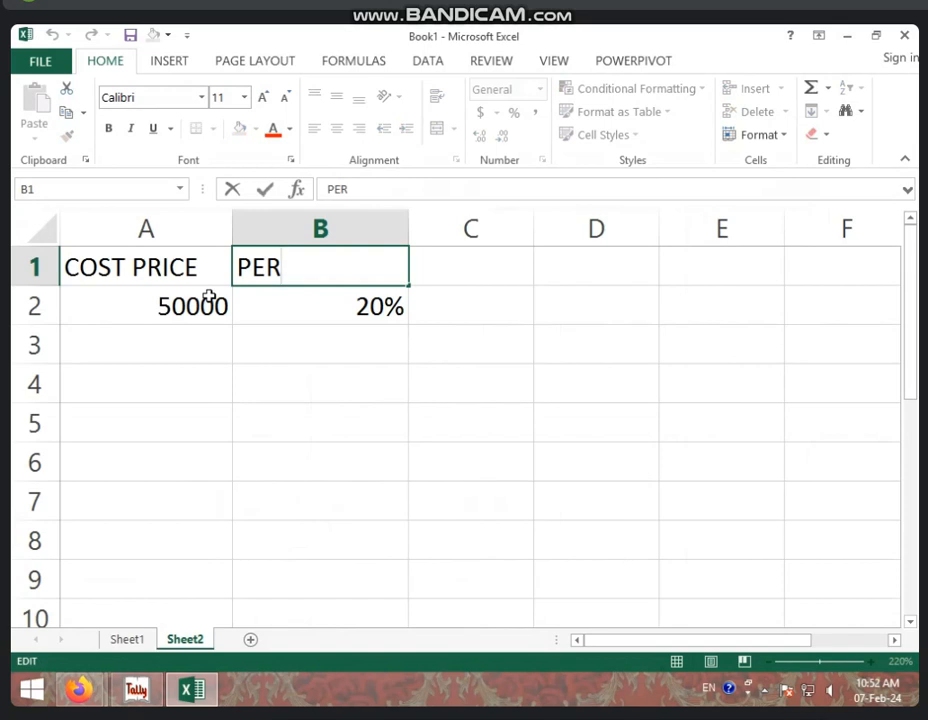
pyautogui.press('BackSpace')
pyautogui.press('BackSpace')
pyautogui.press('BackSpace')
pyautogui.write('RATE ')
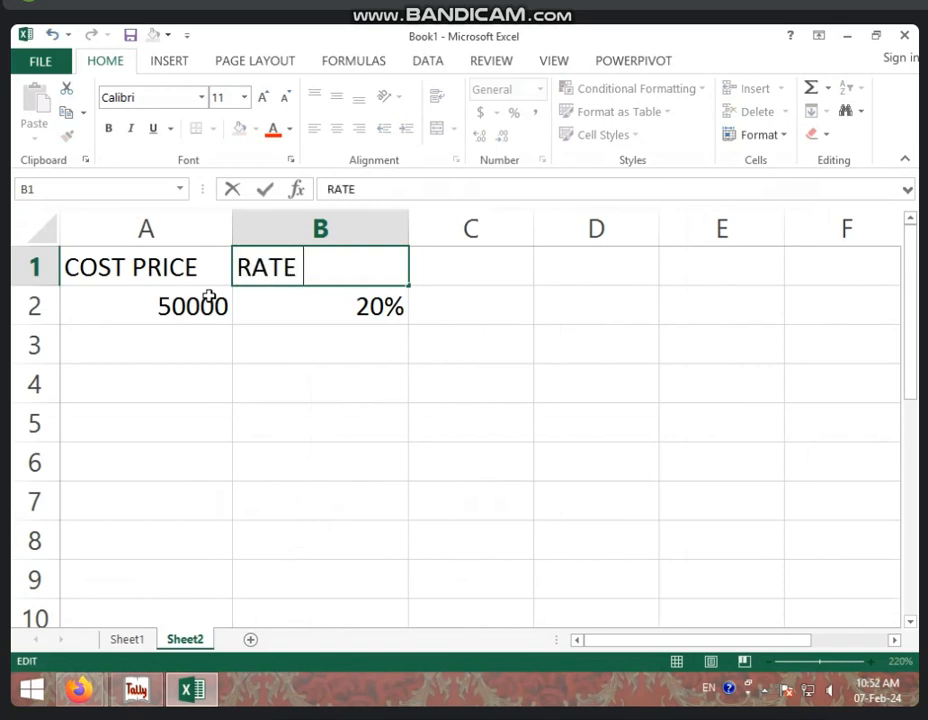
pyautogui.write('OF DEP')
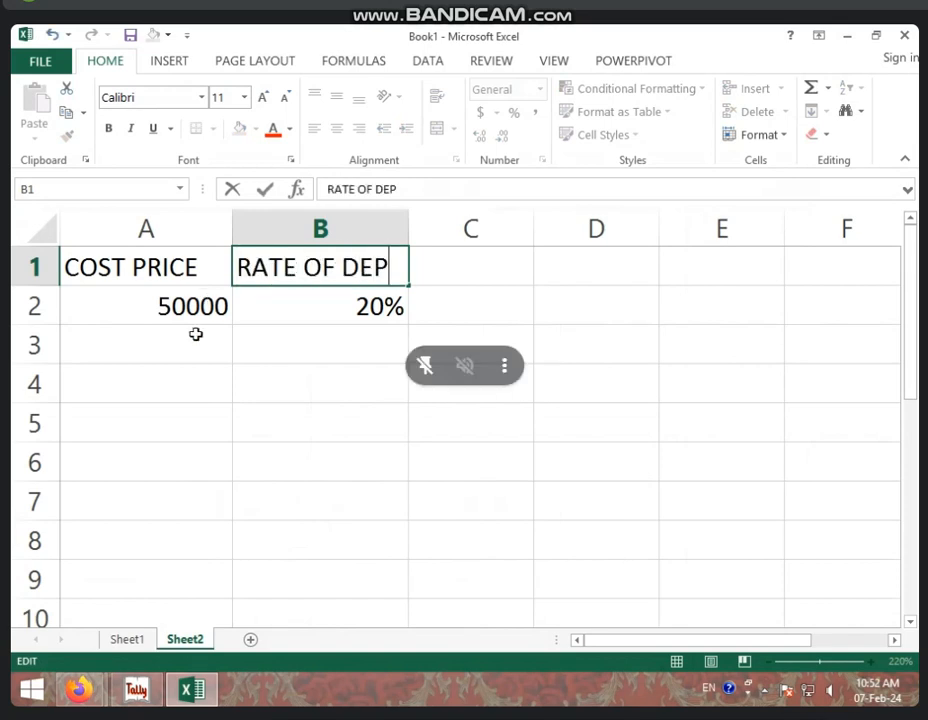
# Enter the row label PER YEAR DEP in cell A3.
pyautogui.click(145, 340)
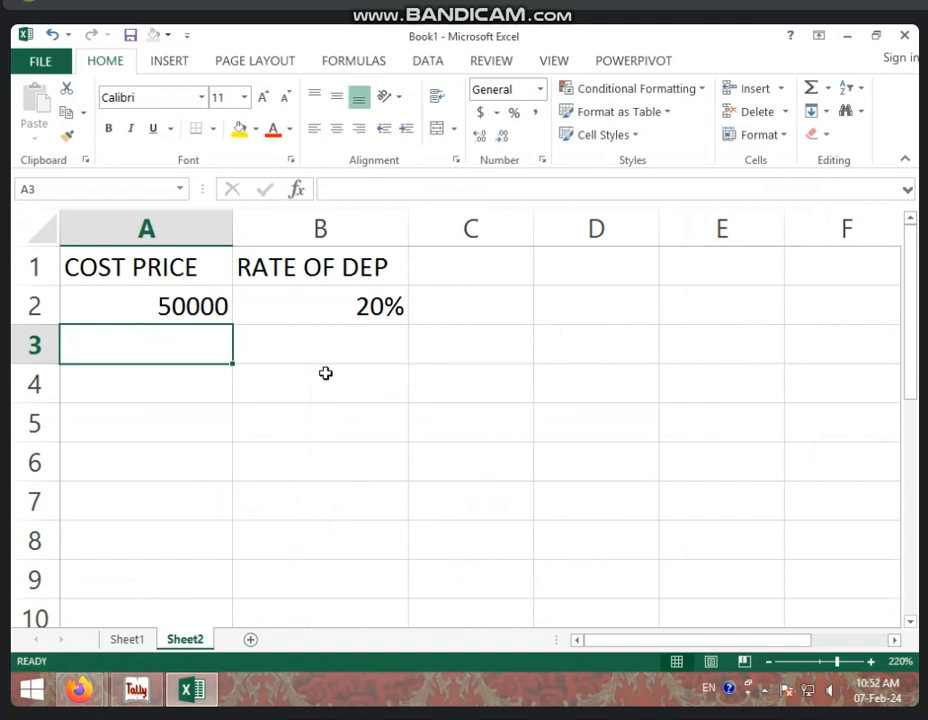
pyautogui.write('PER')
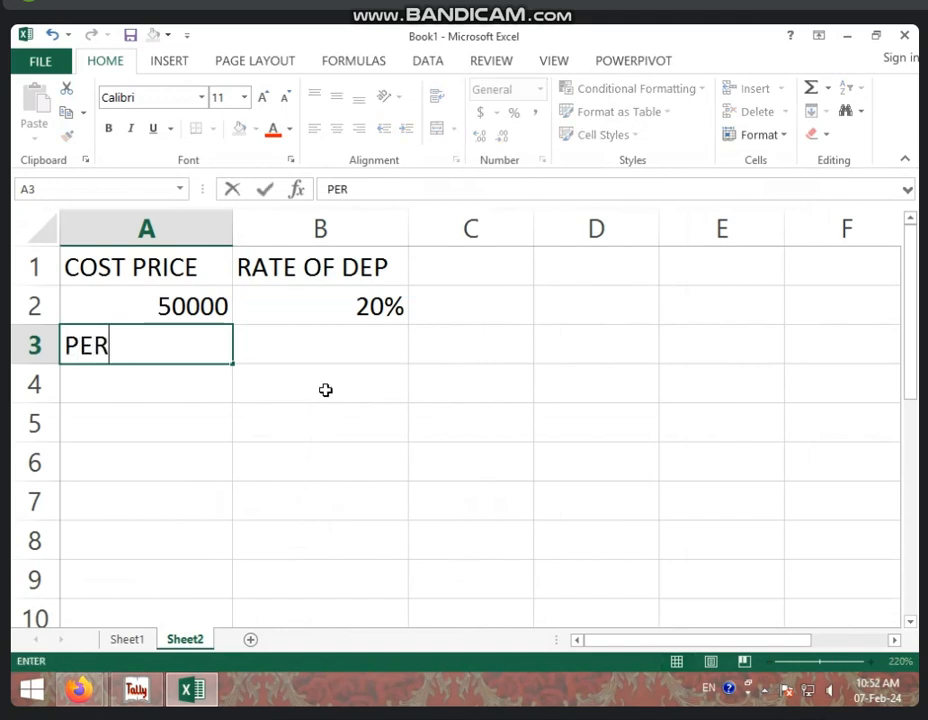
pyautogui.write(' YEAR DEP')
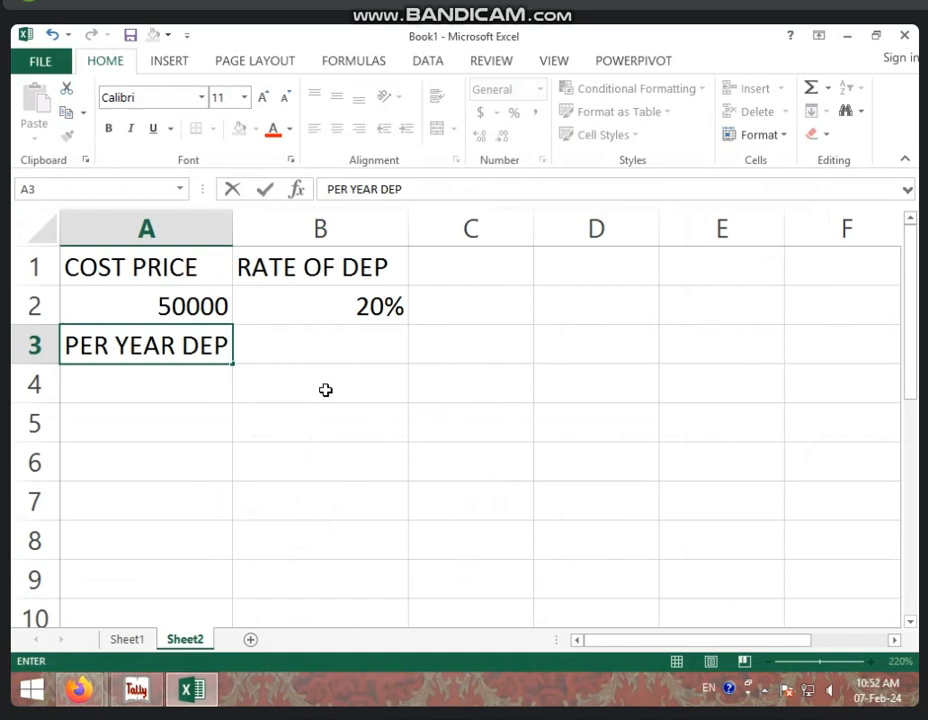
pyautogui.click(325, 390)
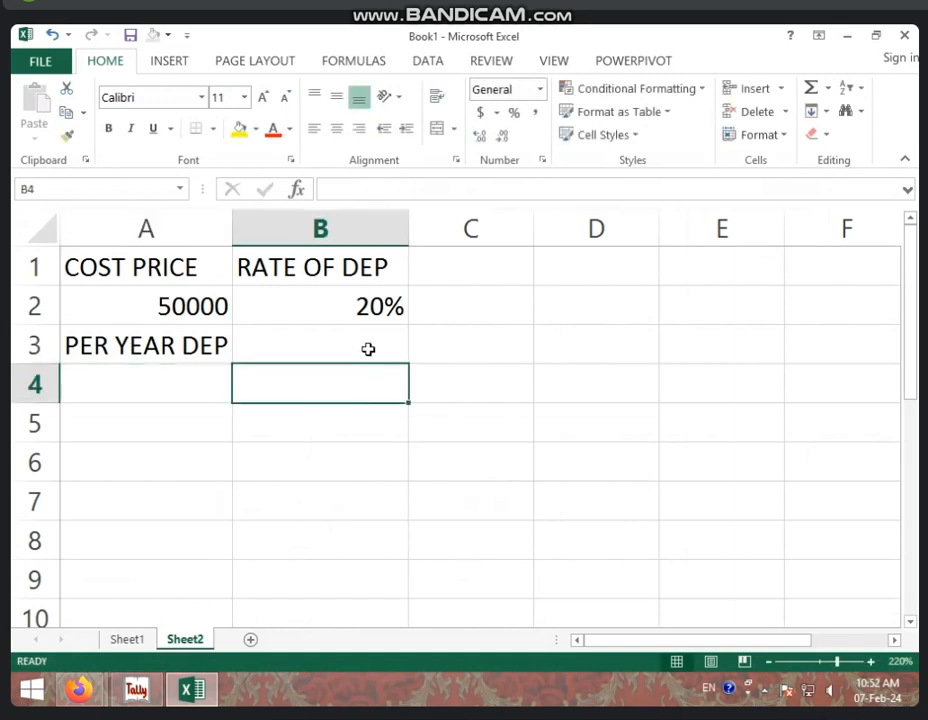
# Calculate the yearly depreciation in B3 with the formula =A2*B2.
pyautogui.click(362, 348)
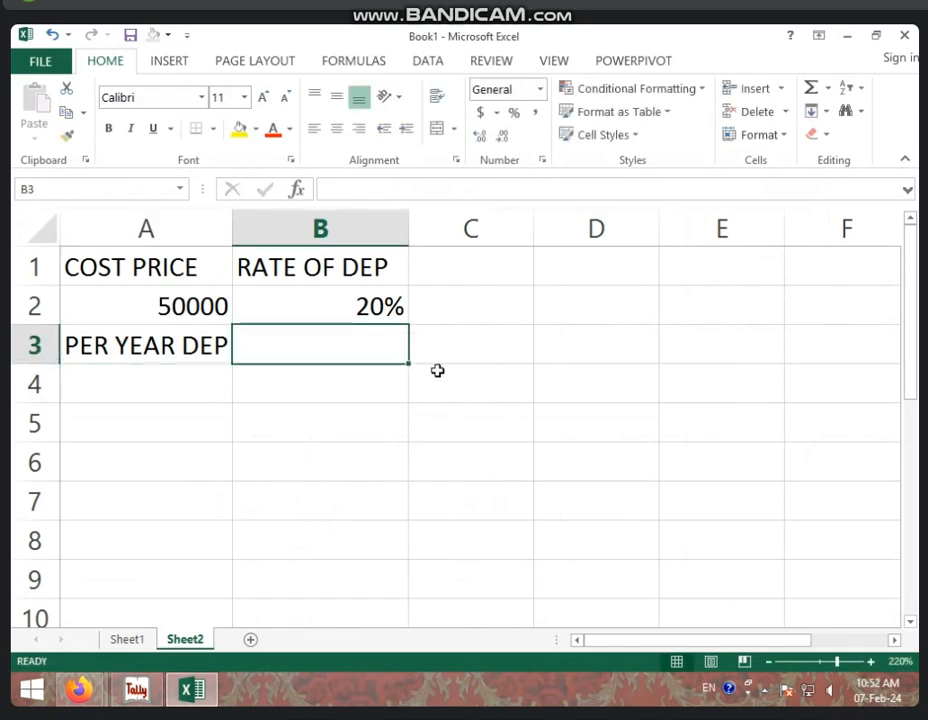
pyautogui.write('=')
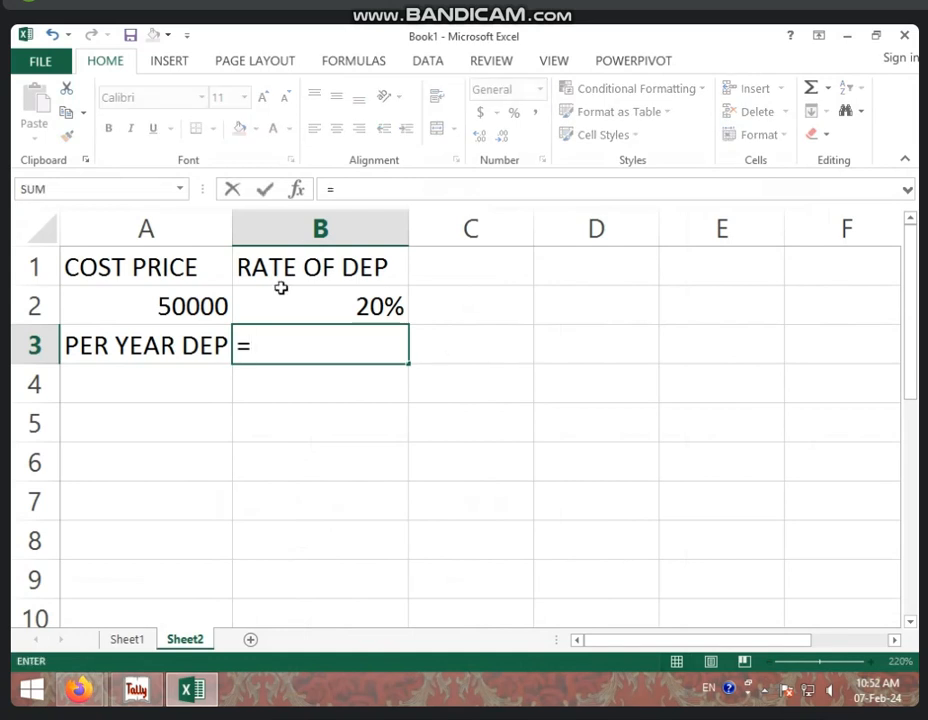
pyautogui.click(221, 299)
pyautogui.write('*')
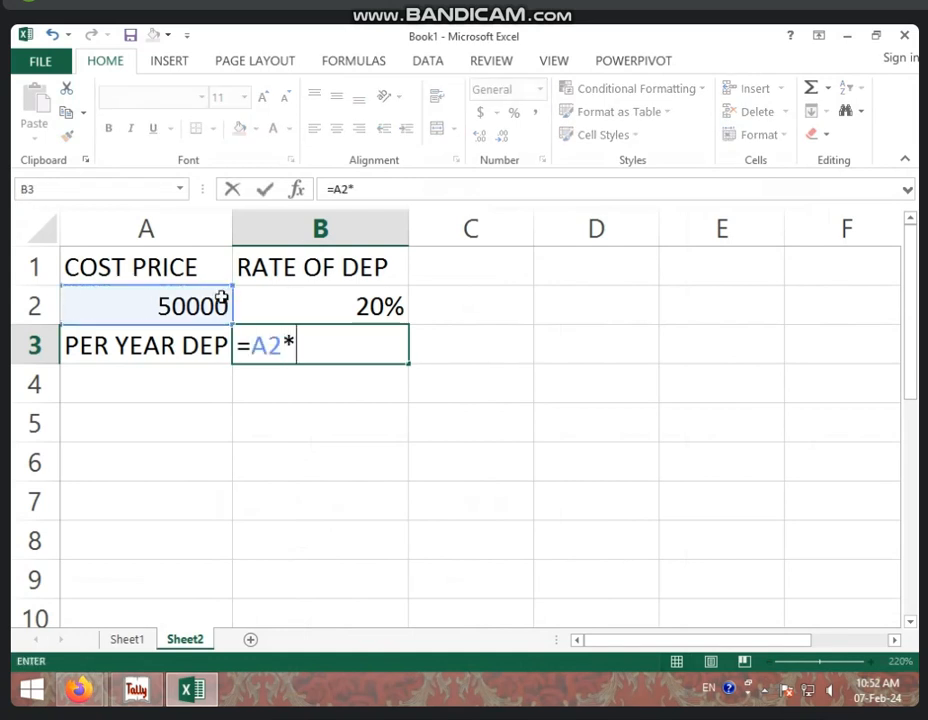
pyautogui.click(294, 296)
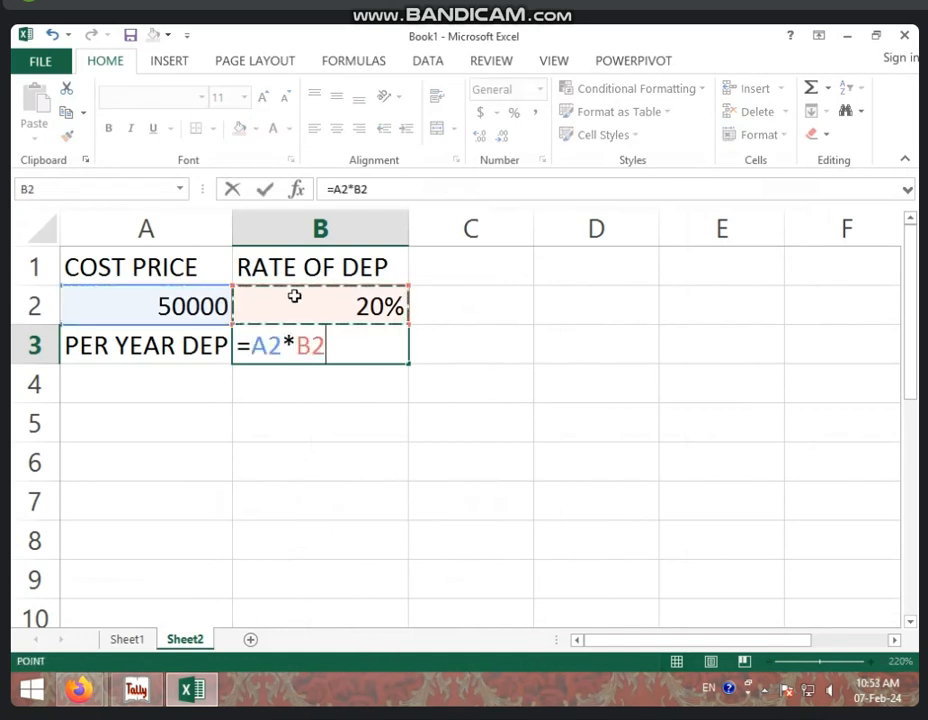
pyautogui.press('Return')
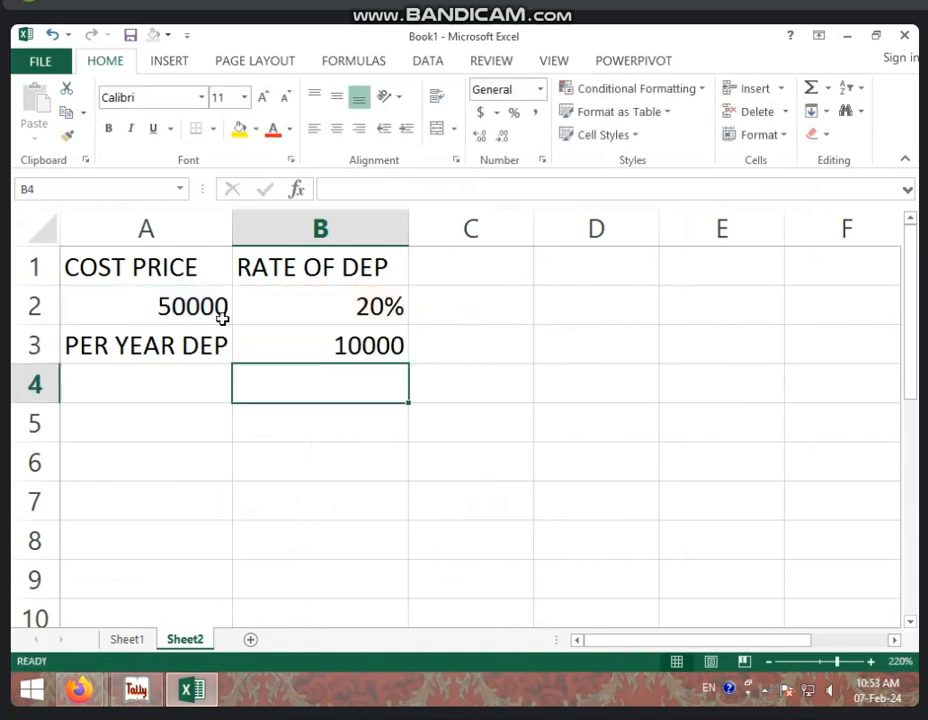
# Enter the row label PER MONTH DEP in A4 and widen column A to fit it.
pyautogui.click(203, 384)
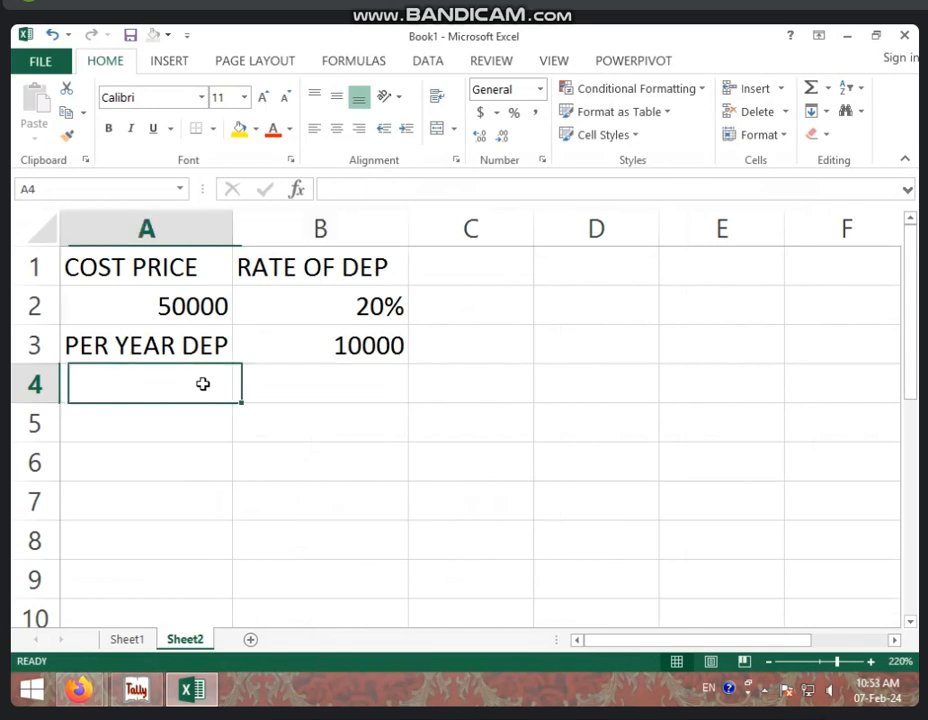
pyautogui.write('PER Y')
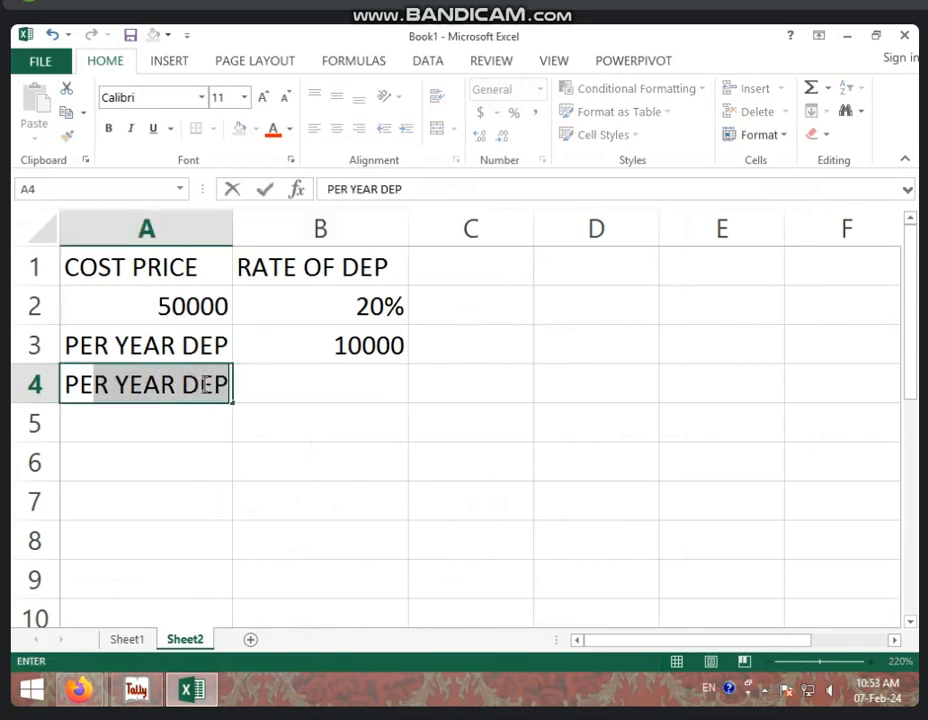
pyautogui.press('BackSpace')
pyautogui.press('BackSpace')
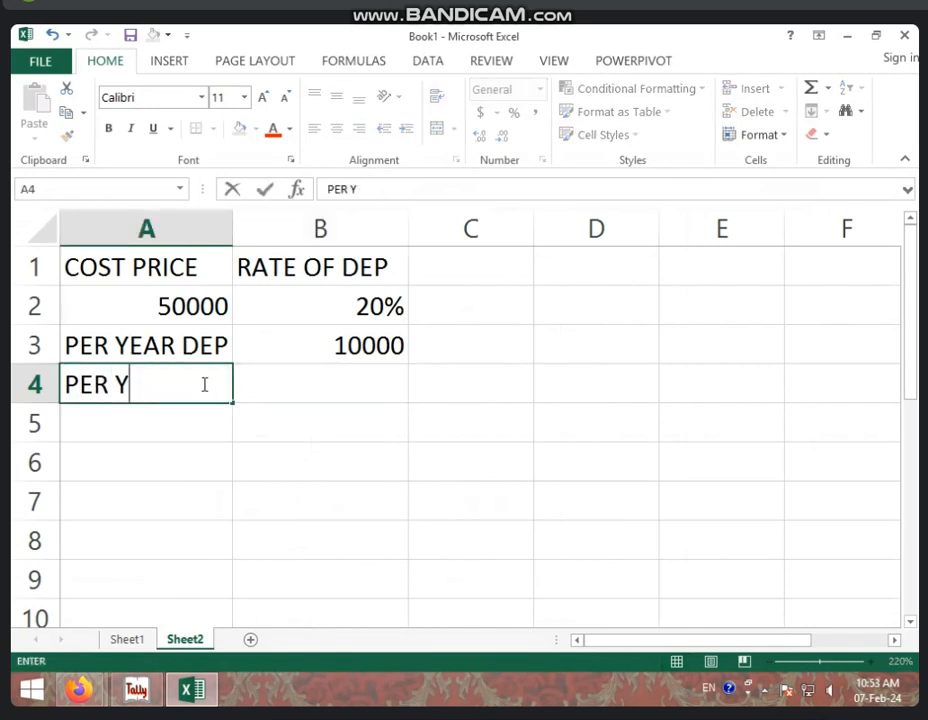
pyautogui.write('MONTH DEP')
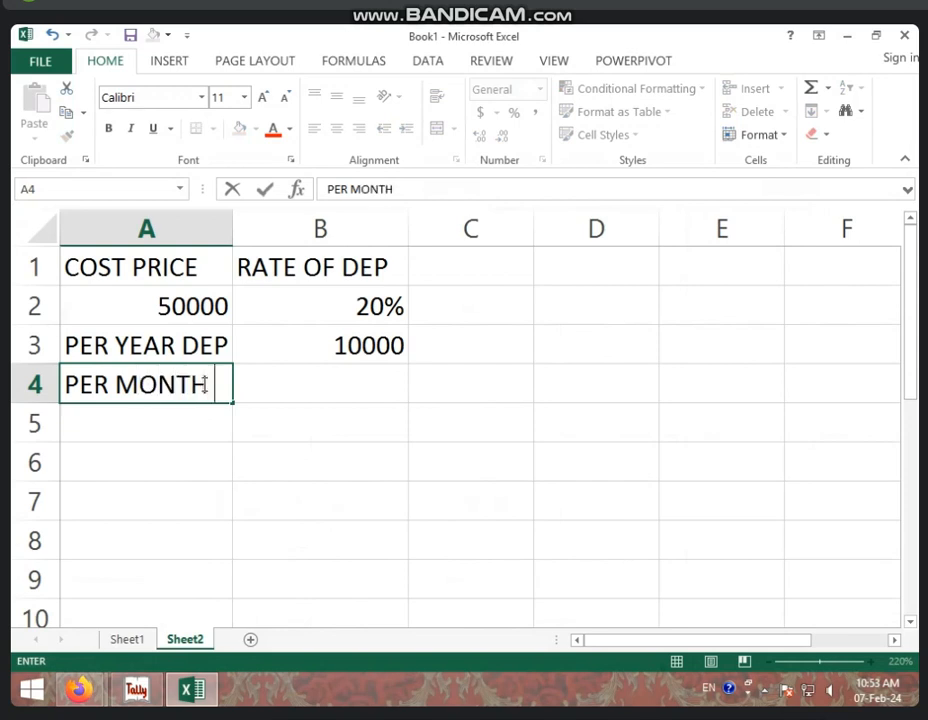
pyautogui.click(294, 424)
pyautogui.moveTo(233, 233); pyautogui.dragTo(301, 231)
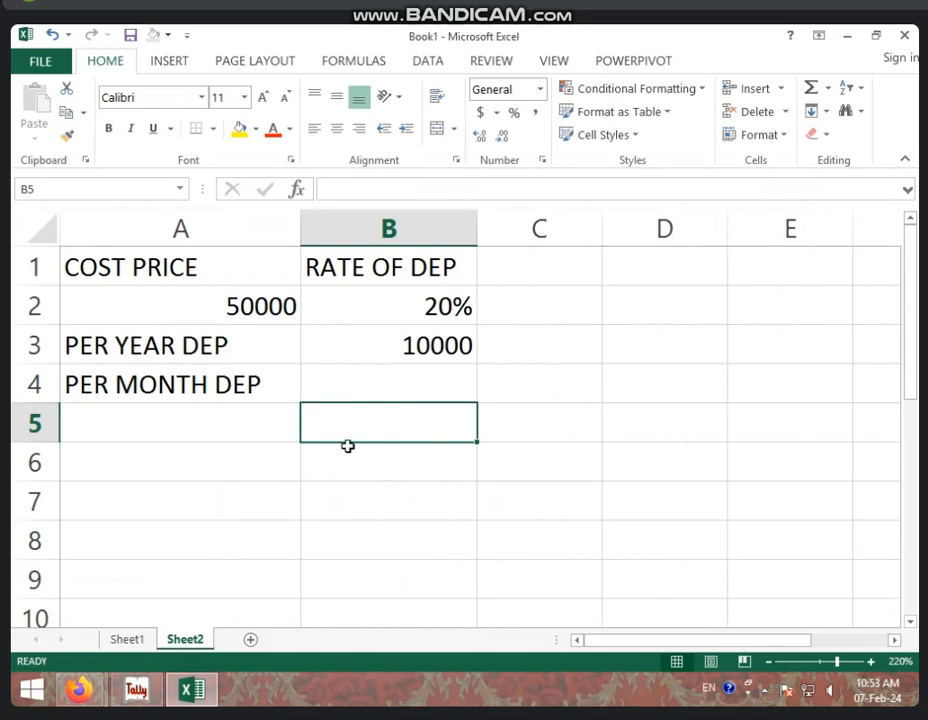
# Clear the contents of cells B1 to B3.
pyautogui.moveTo(381, 275); pyautogui.dragTo(401, 343)
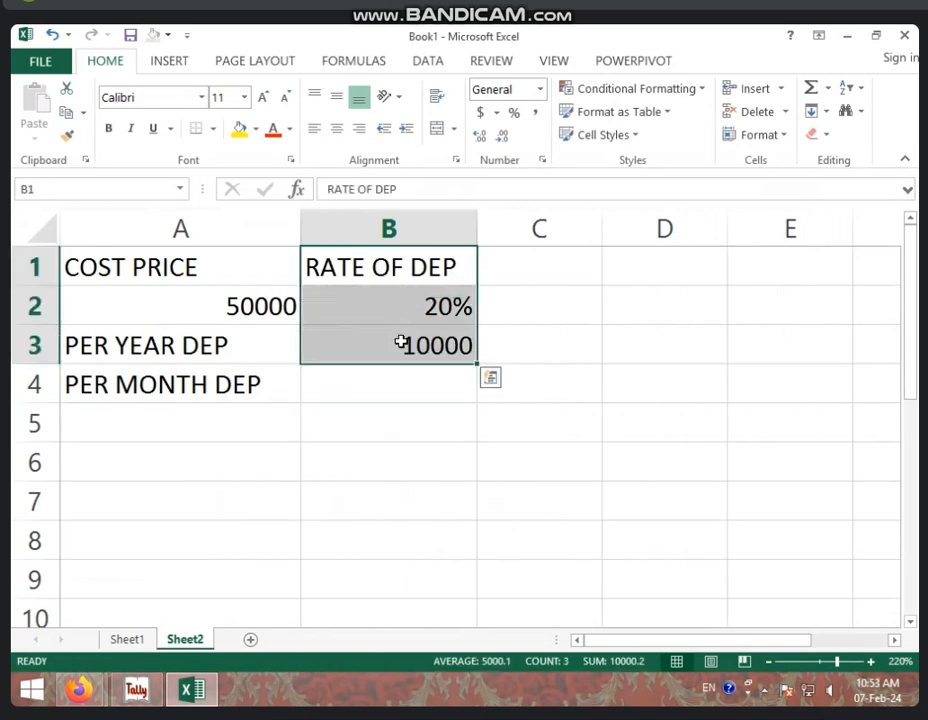
pyautogui.press('Delete')
pyautogui.click(599, 331)
# Enter the headers G/W, R/V and DEP in cells B1 to D1 and make column A slightly narrower.
pyautogui.click(418, 278)
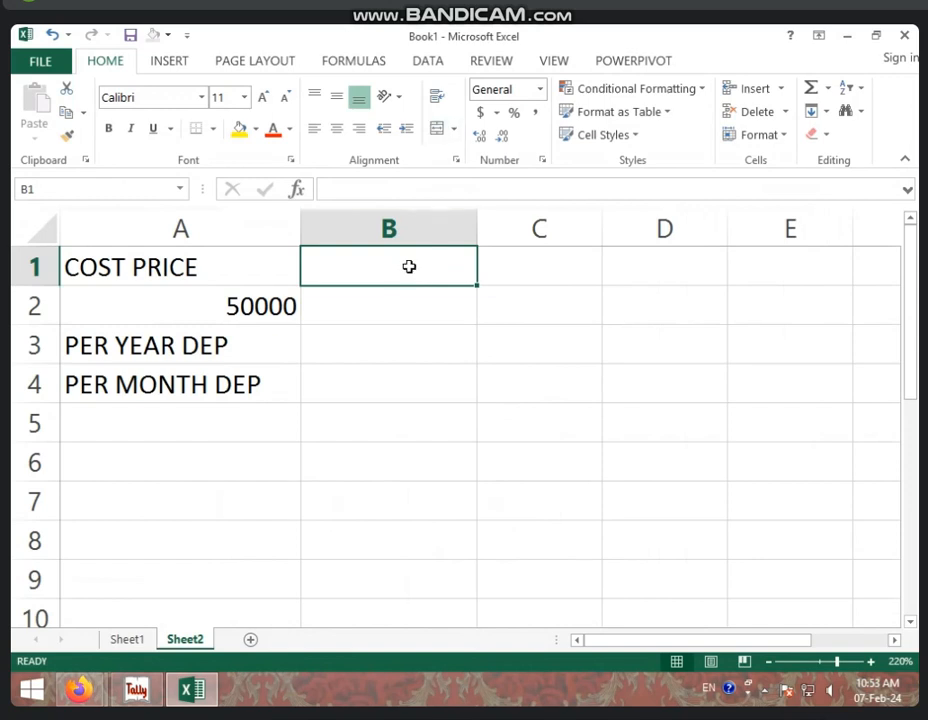
pyautogui.write('G/W')
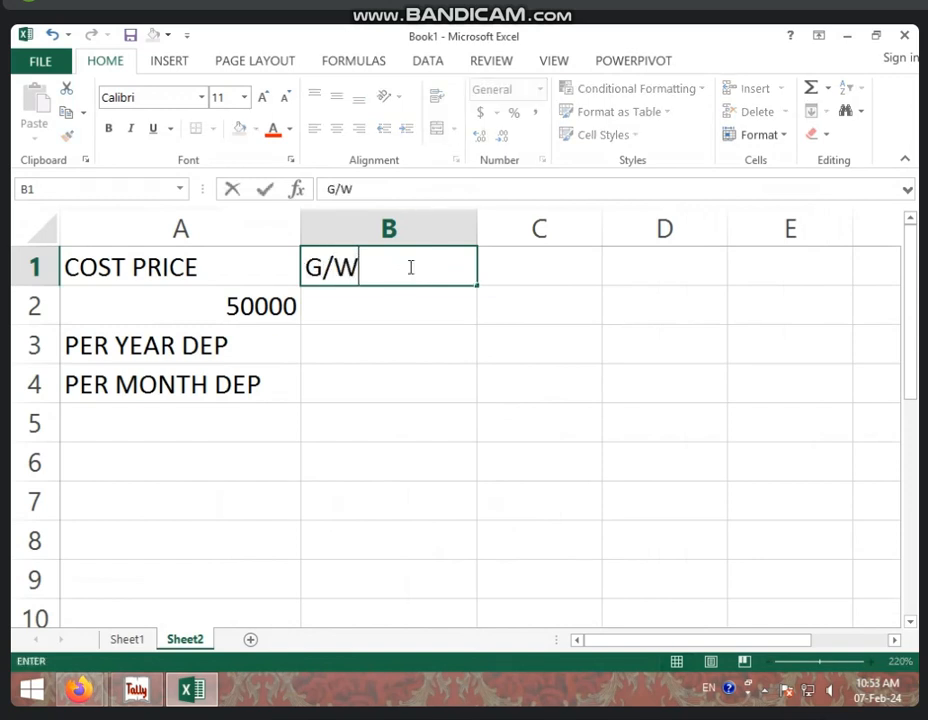
pyautogui.click(553, 279)
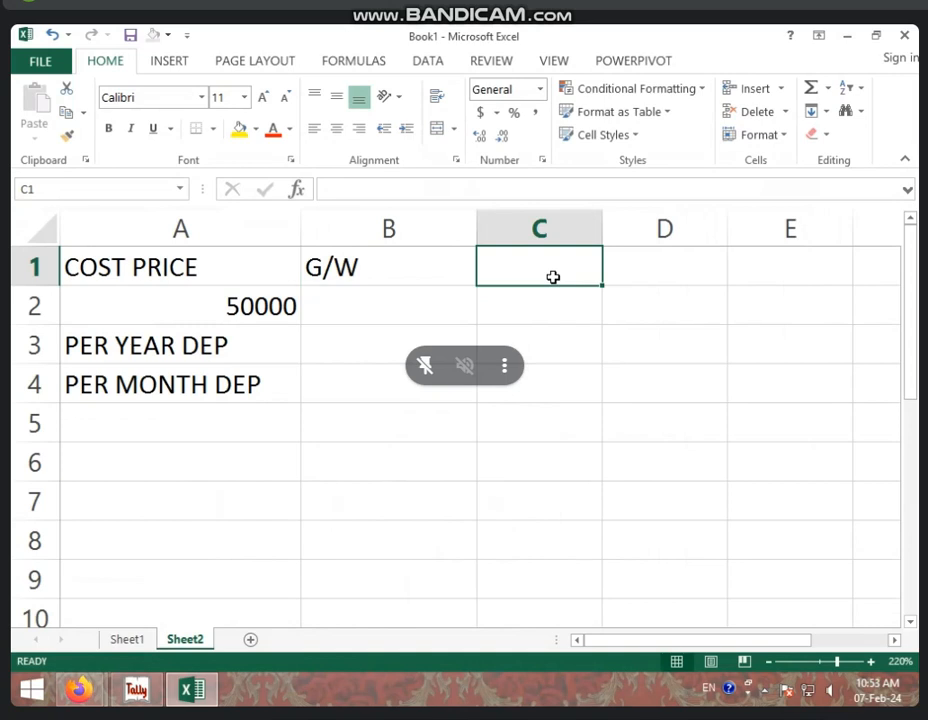
pyautogui.write('R/V')
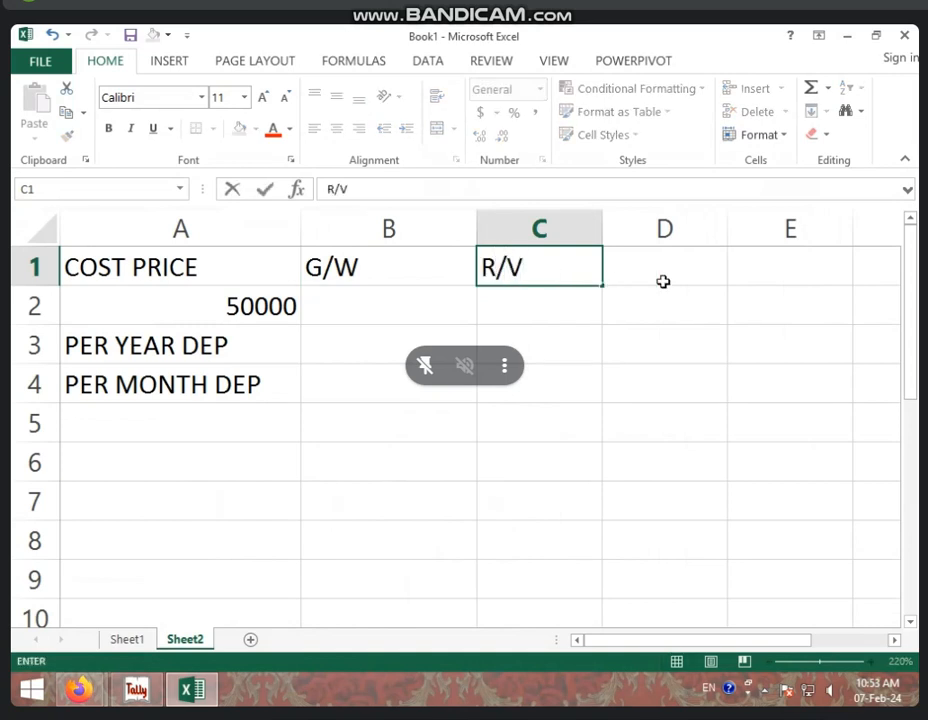
pyautogui.click(663, 281)
pyautogui.write('DEP')
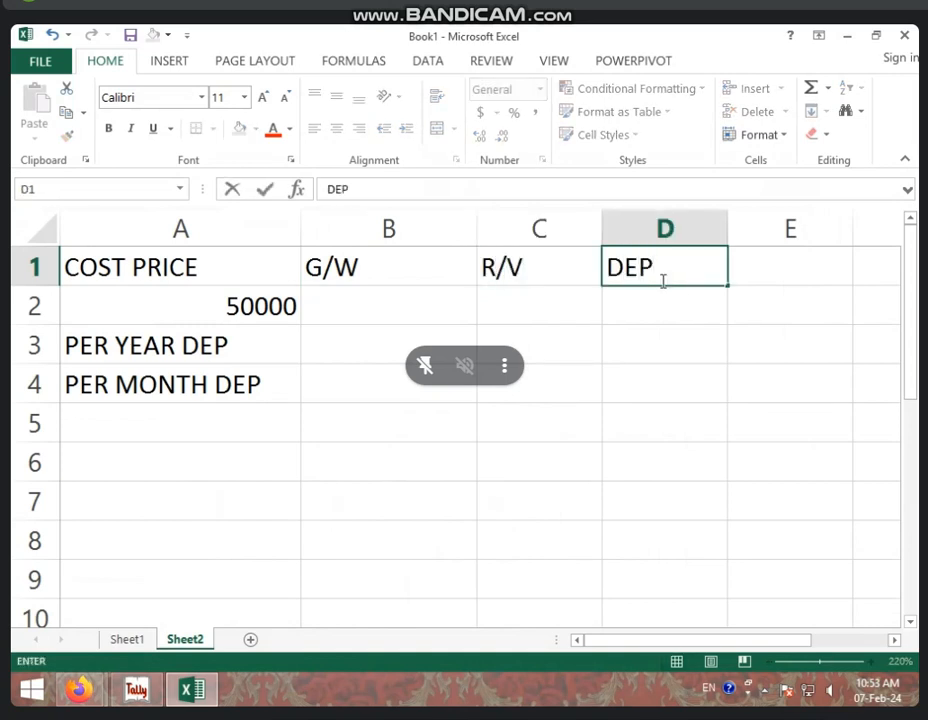
pyautogui.click(396, 311)
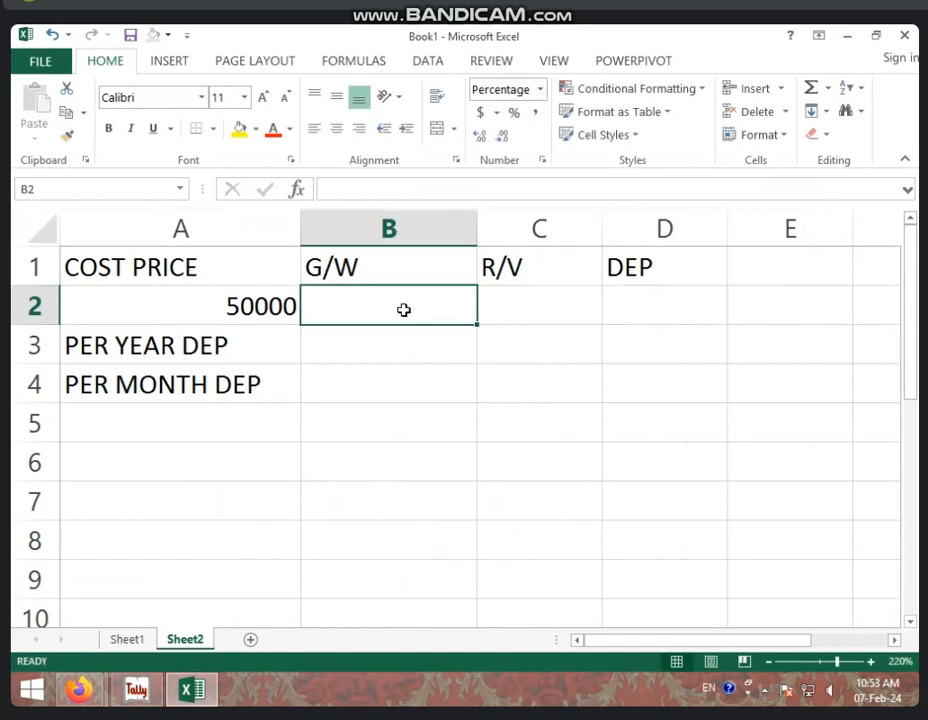
pyautogui.moveTo(300, 230); pyautogui.dragTo(249, 229)
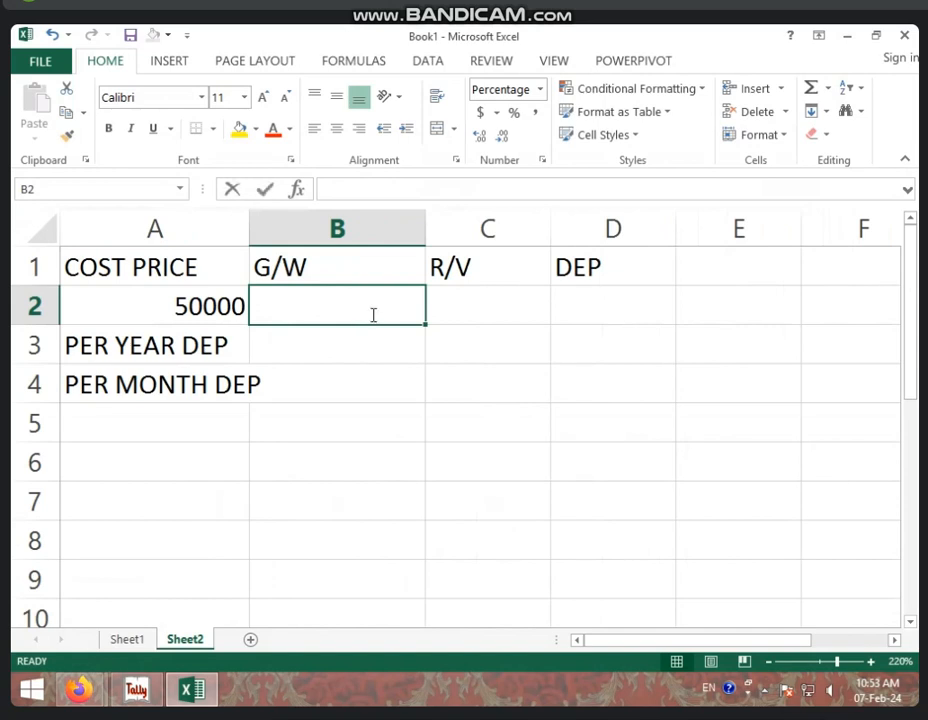
# Enter 2% under G/W in B2 and 20000 under R/V in C2.
pyautogui.write('2%')
pyautogui.click(455, 305)
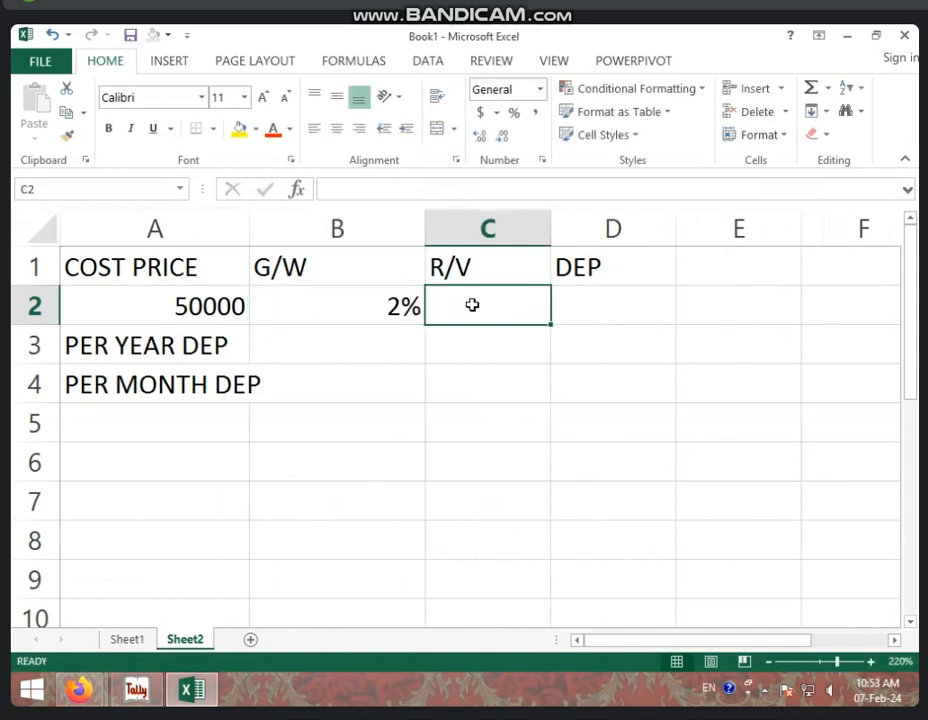
pyautogui.write('20000')
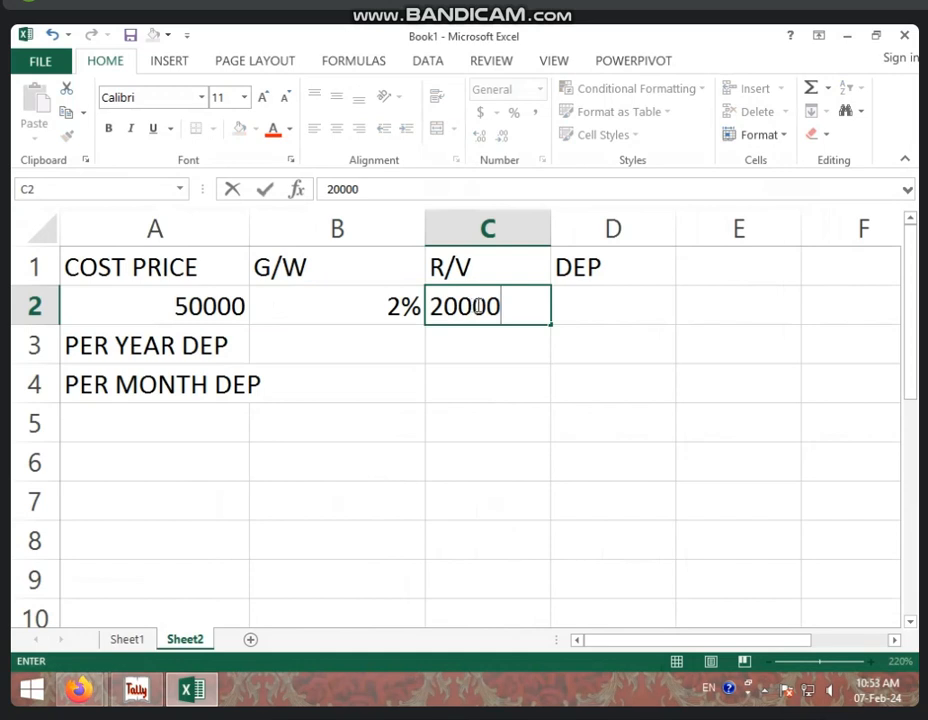
# Calculate the depreciation amount in D2 with the formula =A2-C2.
pyautogui.click(578, 305)
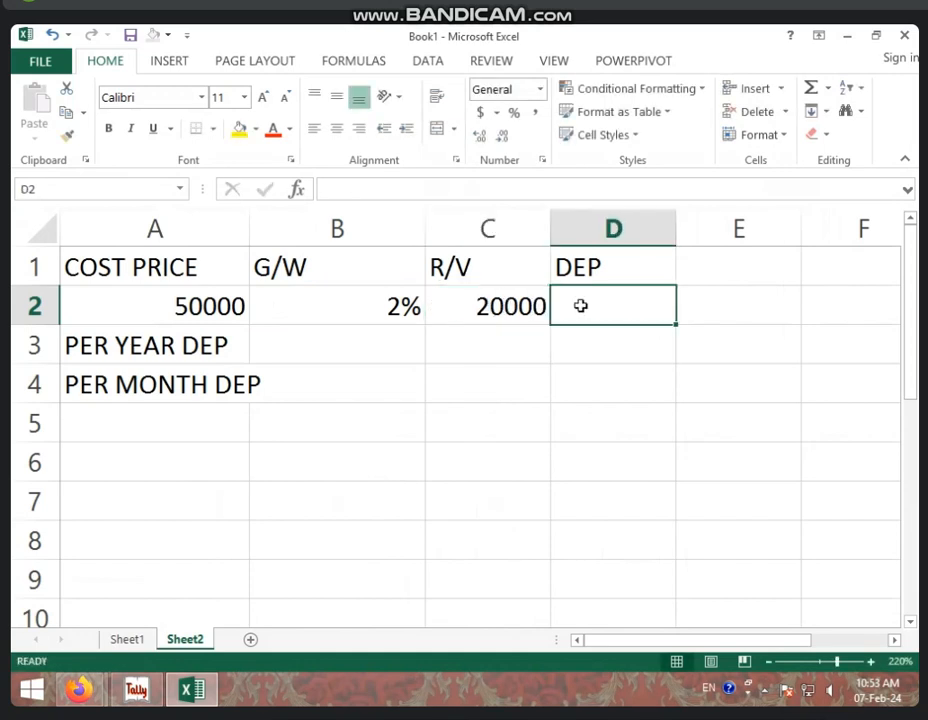
pyautogui.write('=')
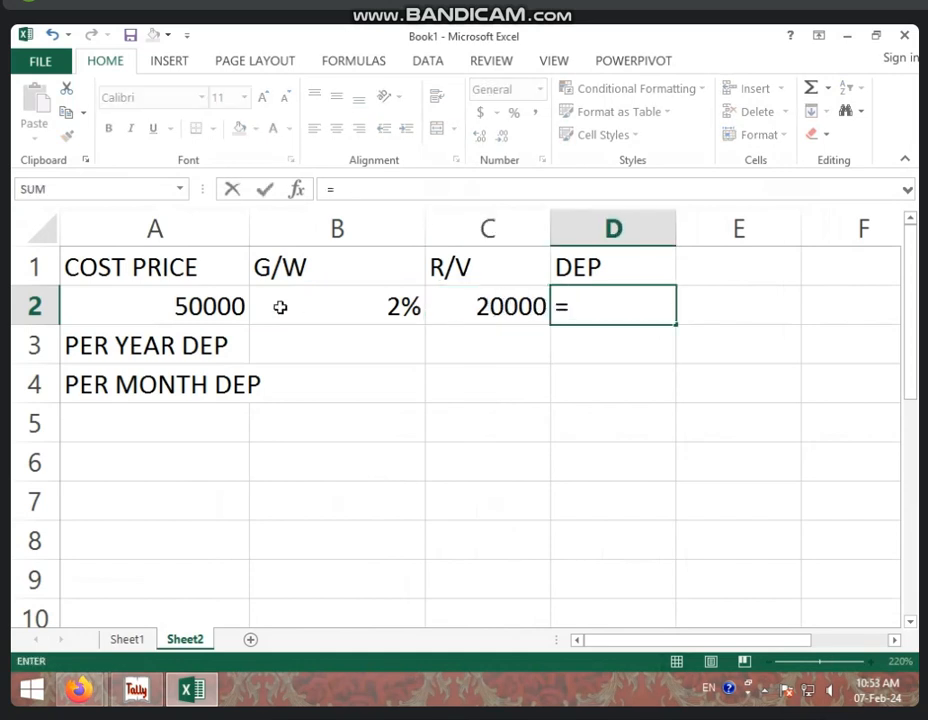
pyautogui.click(227, 303)
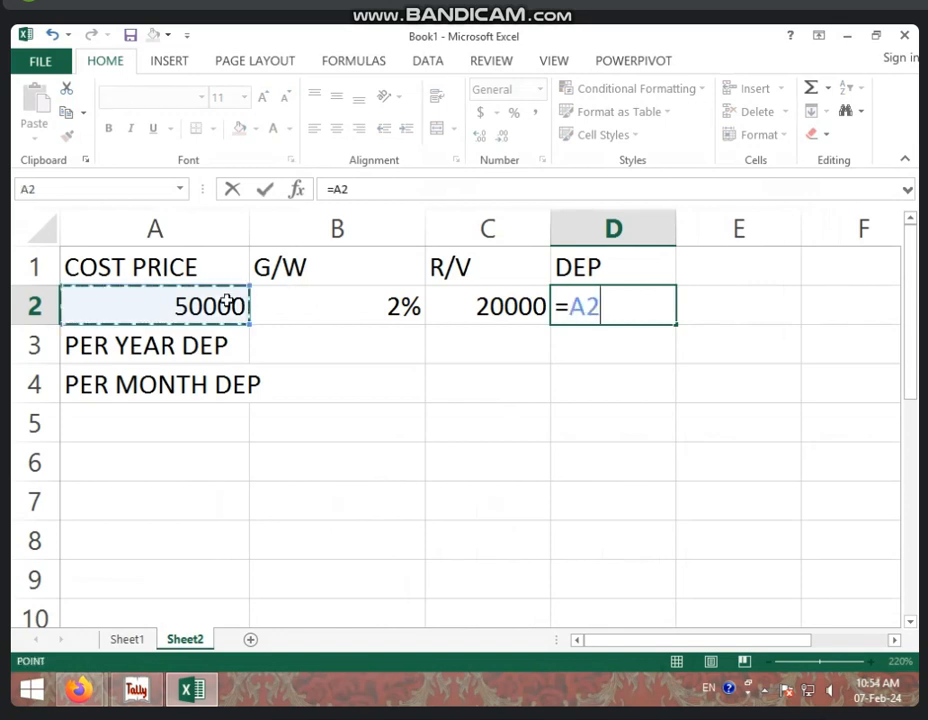
pyautogui.write('-')
pyautogui.click(490, 307)
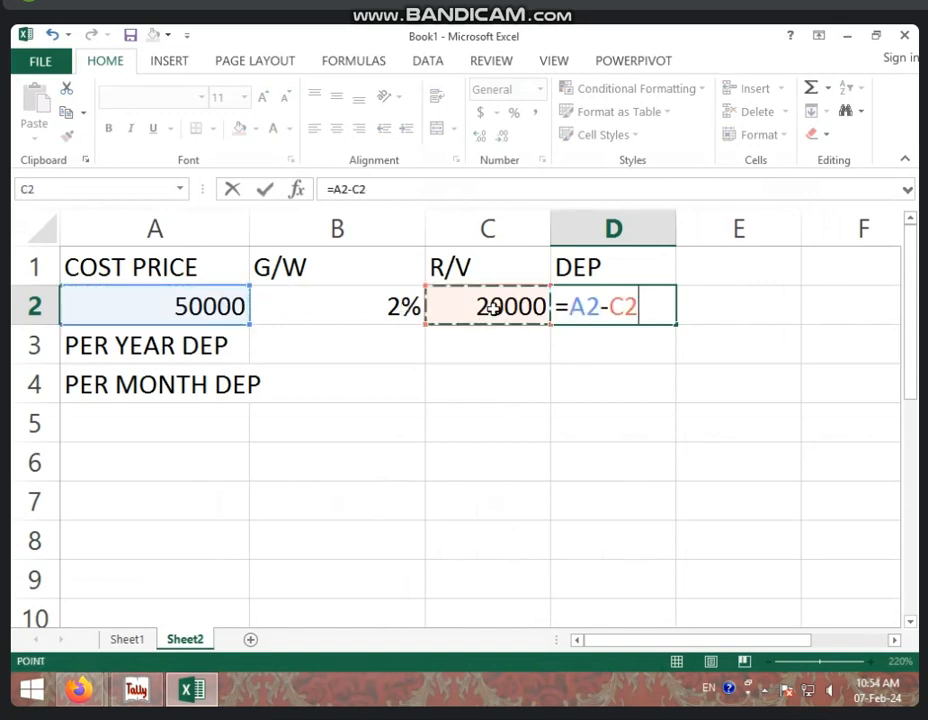
pyautogui.press('Return')
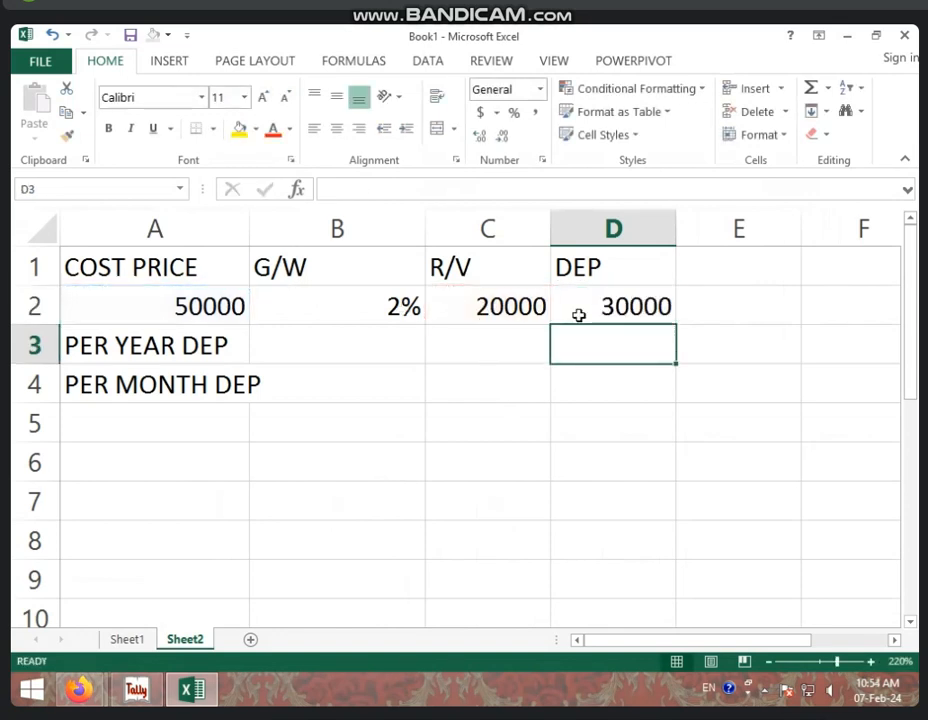
# Change the G/W cell B2 to General number format and replace its content with 2.
pyautogui.click(417, 310)
pyautogui.click(540, 89)
pyautogui.click(530, 122)
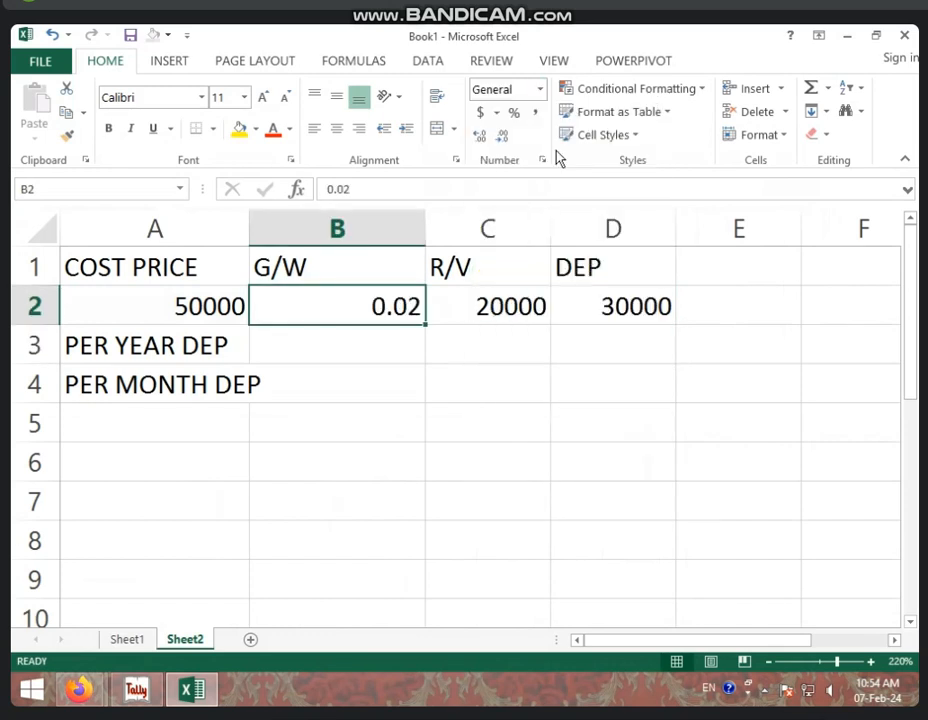
pyautogui.press('Delete')
pyautogui.click(410, 359)
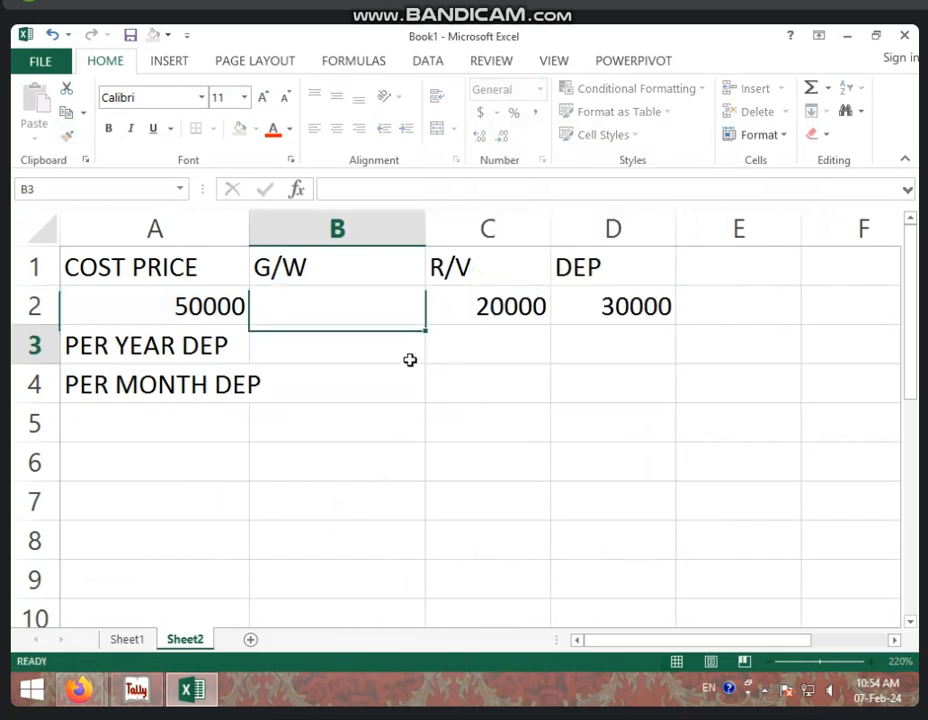
pyautogui.click(404, 291)
pyautogui.write('2')
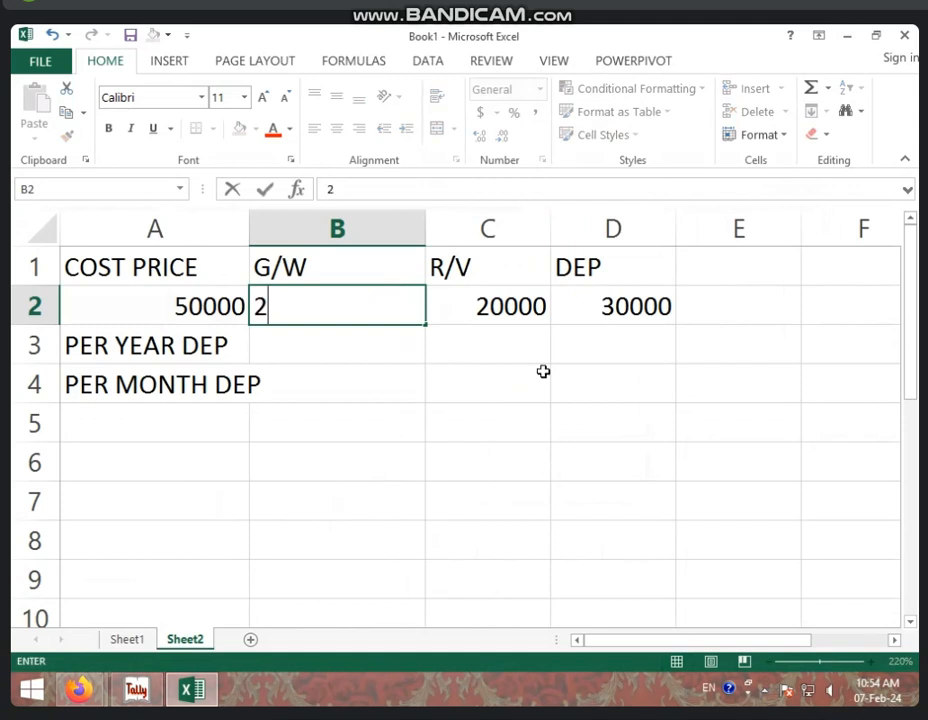
pyautogui.click(543, 373)
# Enter the header PER in cell E1.
pyautogui.click(698, 273)
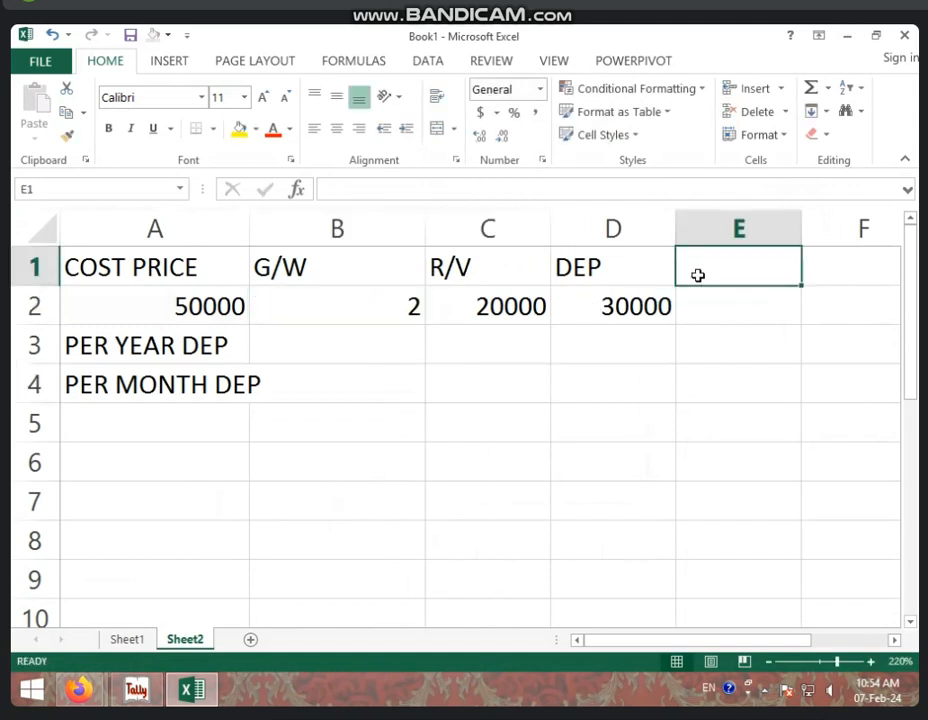
pyautogui.write('PER')
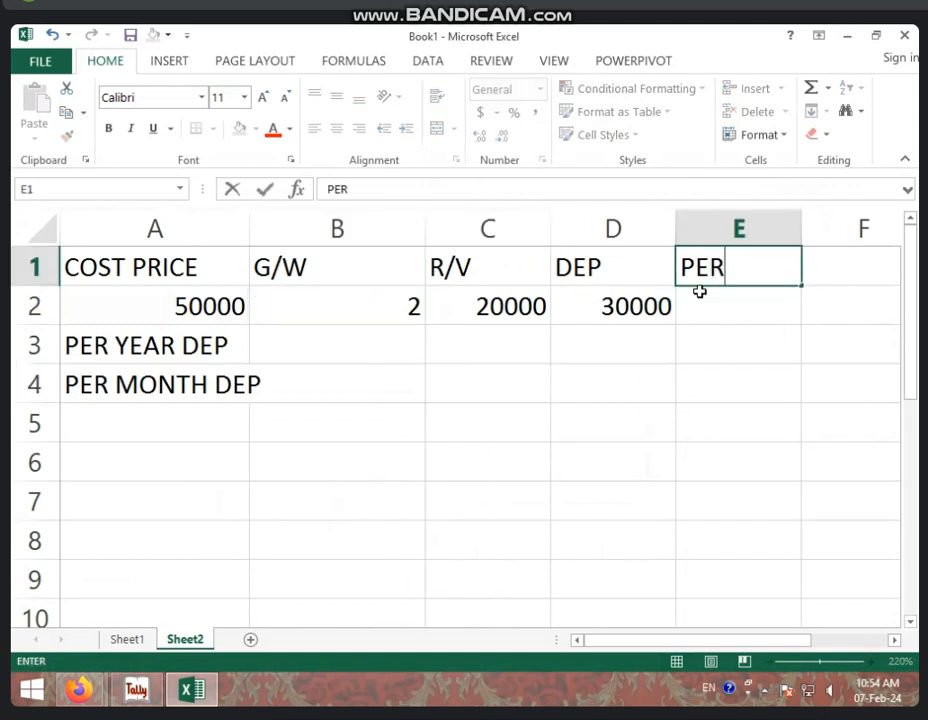
pyautogui.click(705, 310)
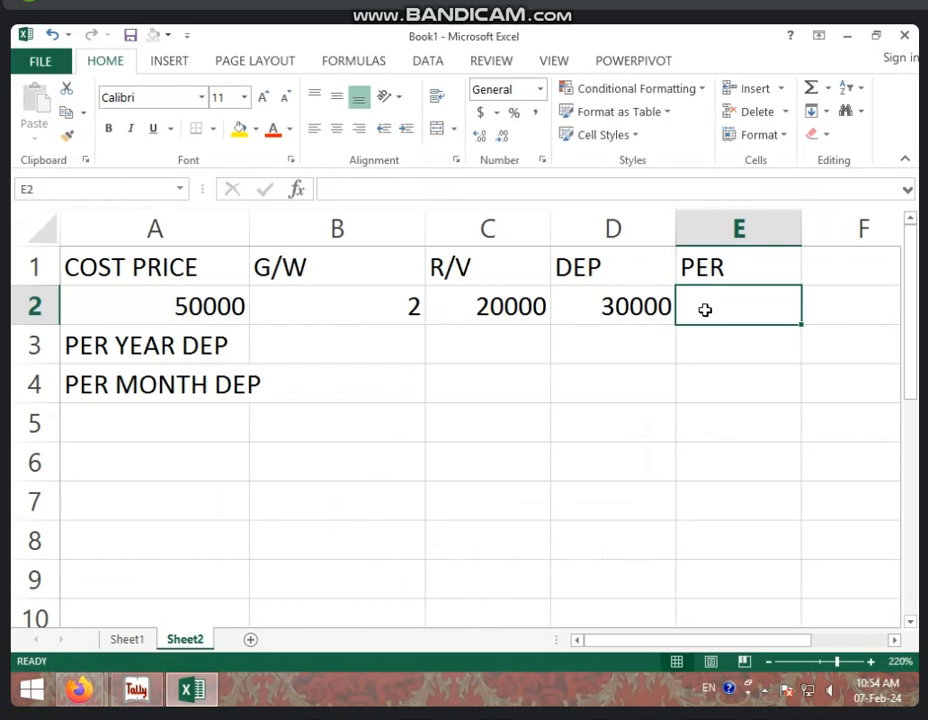
pyautogui.write('=')
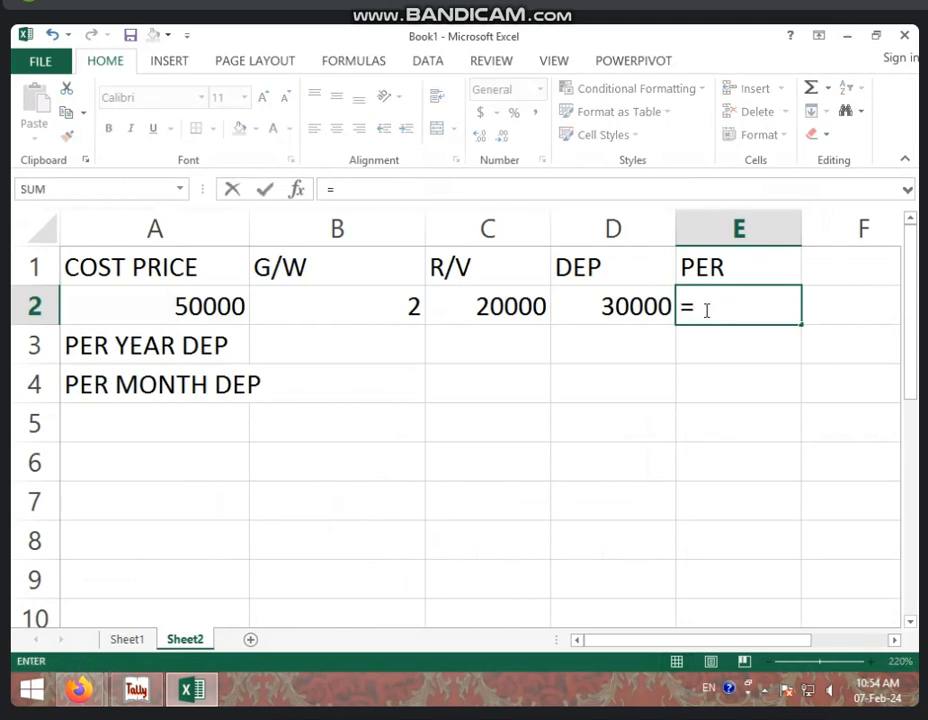
pyautogui.press('BackSpace')
pyautogui.press('Return')
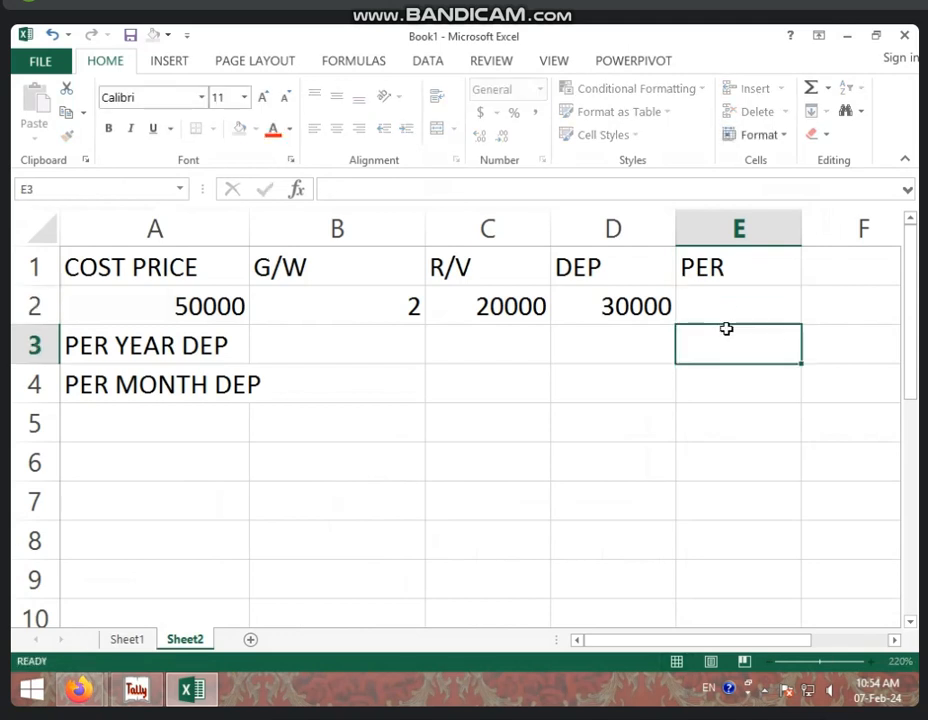
pyautogui.press('Up')
# Format E2 as a percentage and calculate the depreciation rate there with the formula =1/B2.
pyautogui.click(508, 113)
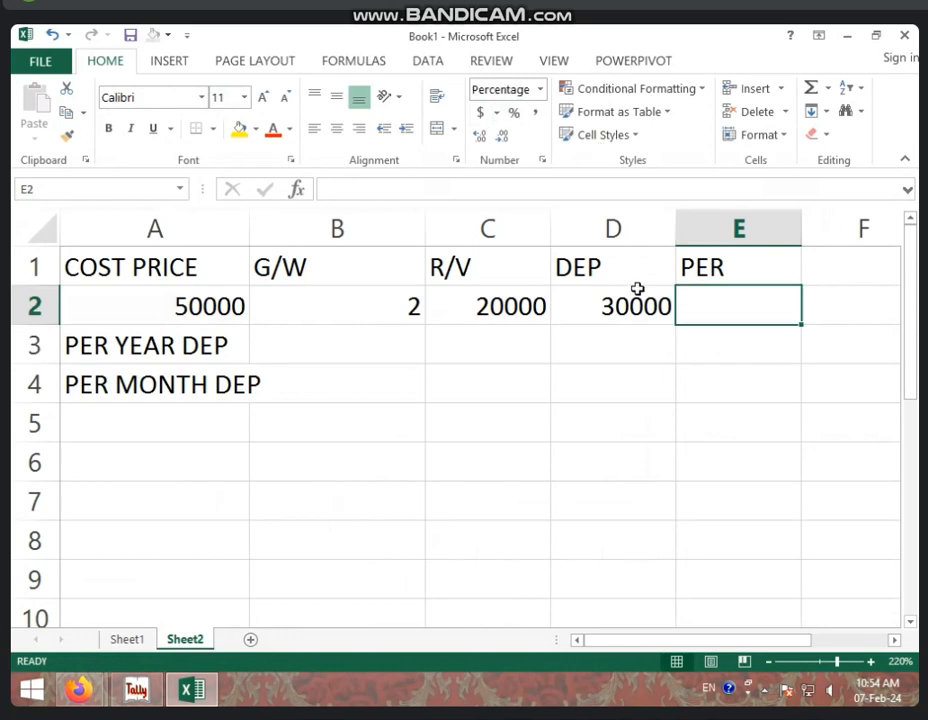
pyautogui.write('=1/')
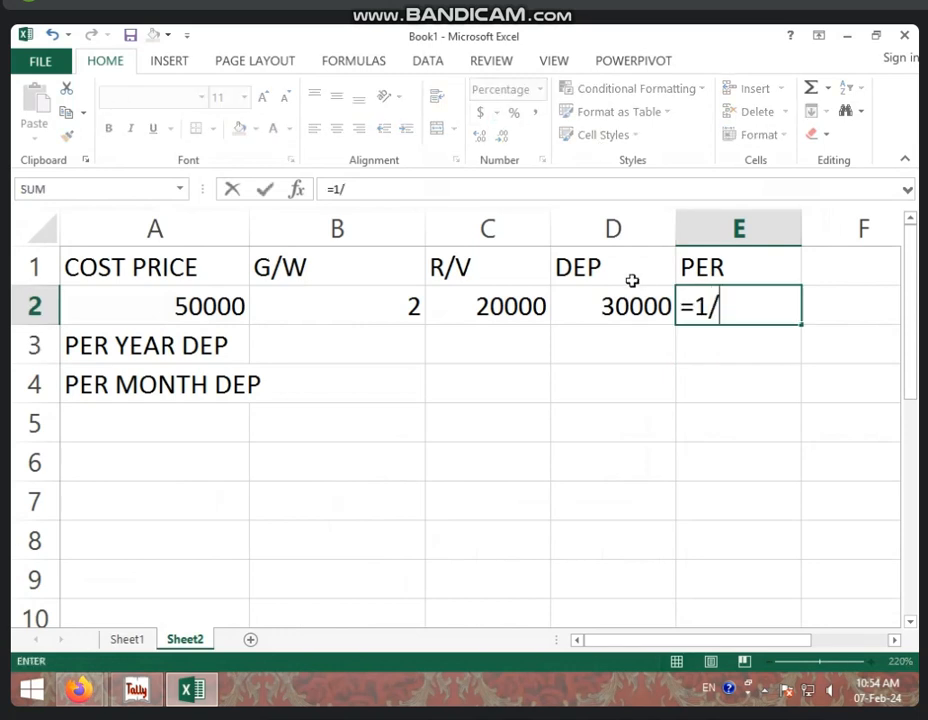
pyautogui.click(412, 302)
pyautogui.press('Return')
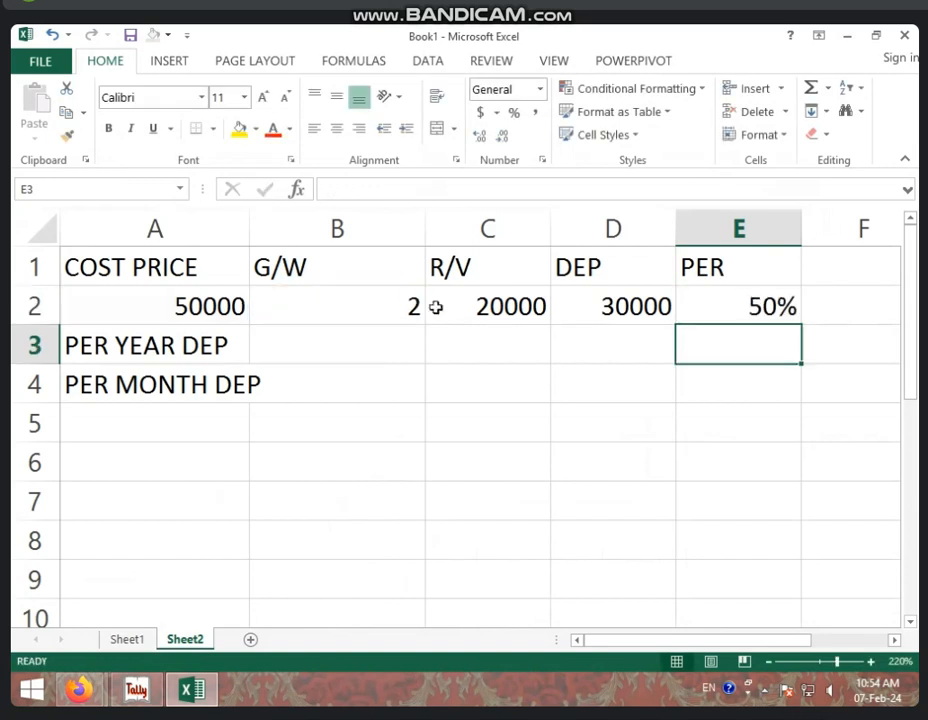
pyautogui.click(698, 318)
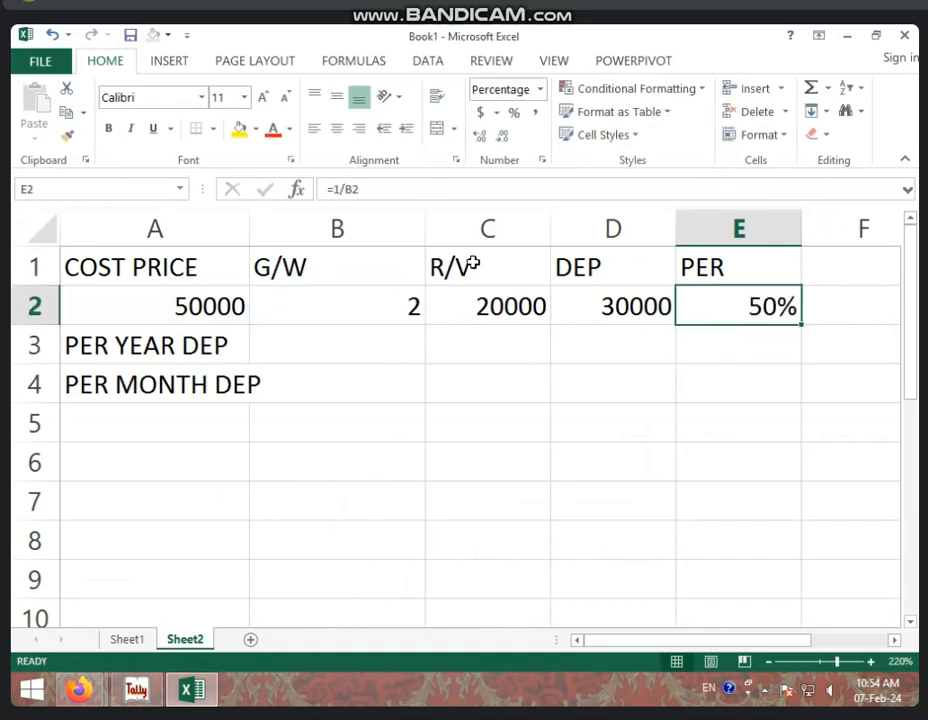
# Narrow column B and calculate the yearly depreciation in B3 with the formula =D2*E2.
pyautogui.moveTo(426, 233); pyautogui.dragTo(392, 229)
pyautogui.click(358, 340)
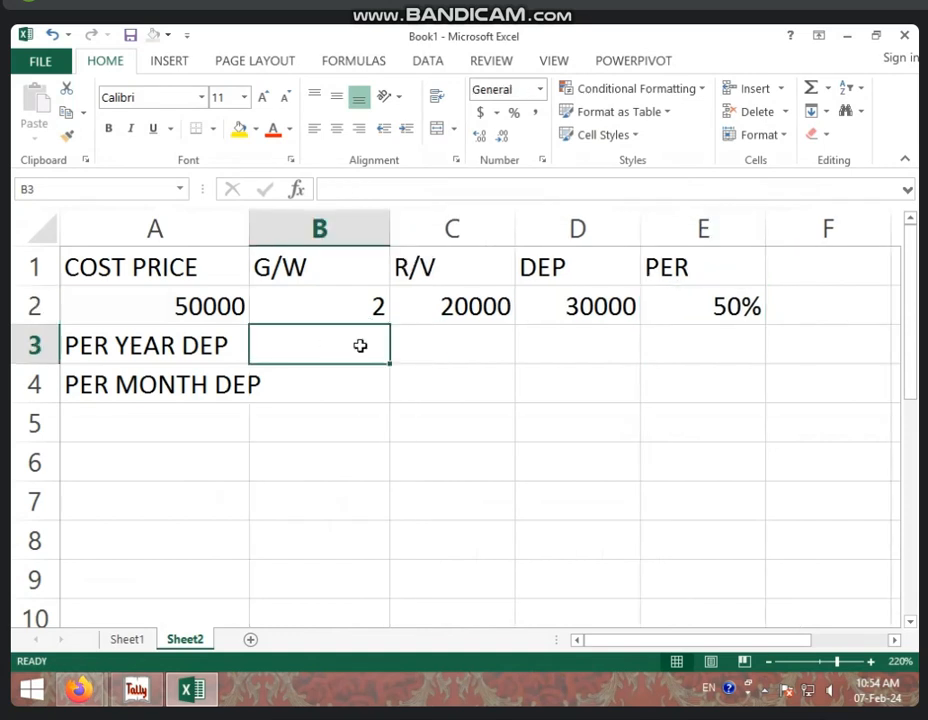
pyautogui.write('=')
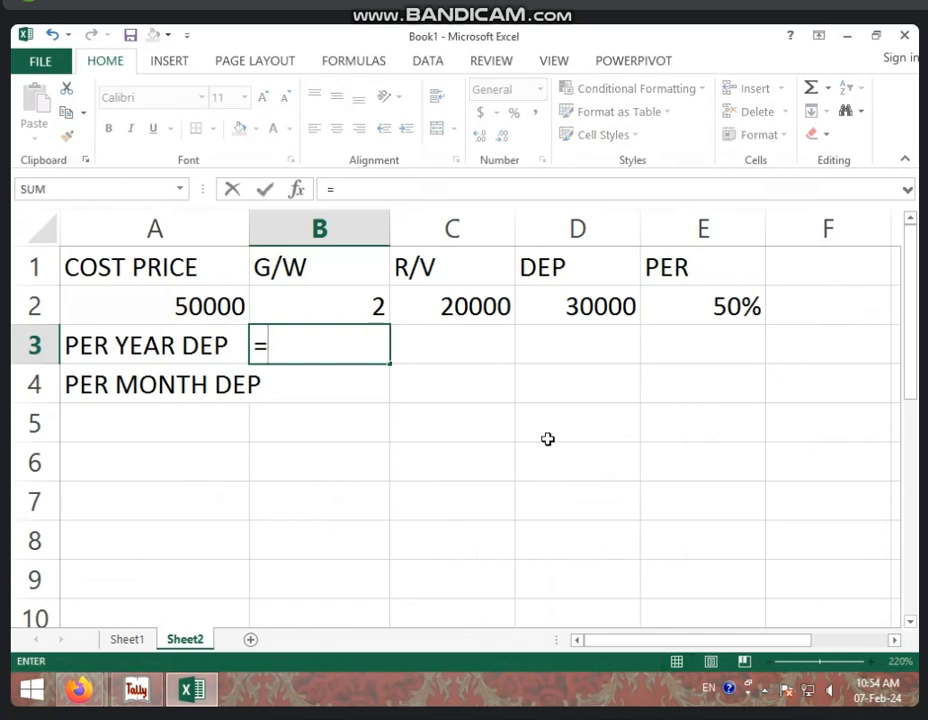
pyautogui.click(585, 301)
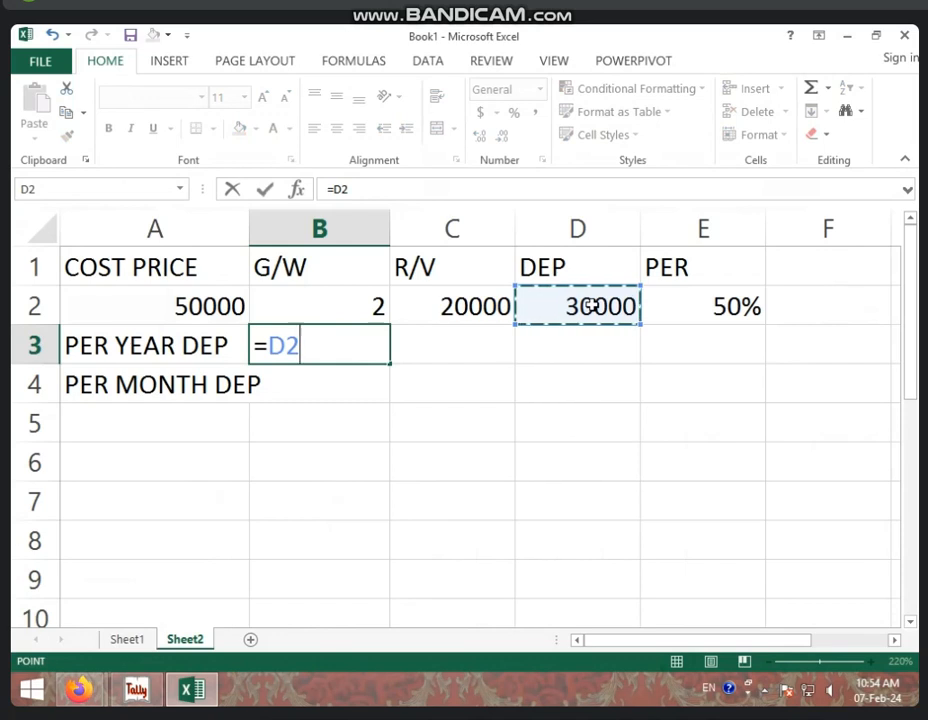
pyautogui.write('*')
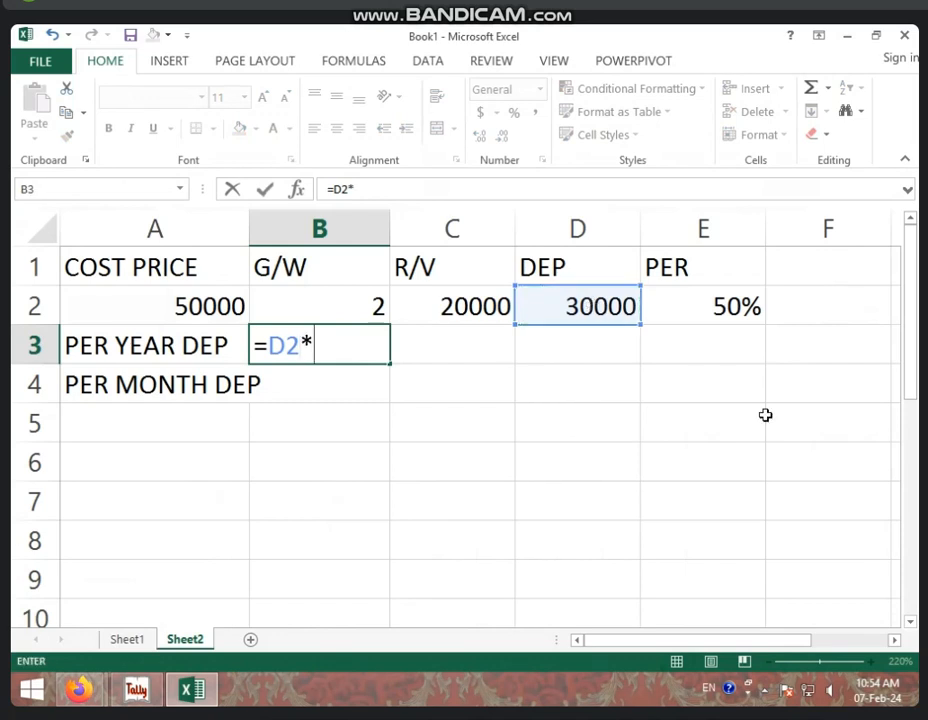
pyautogui.click(729, 306)
pyautogui.press('Return')
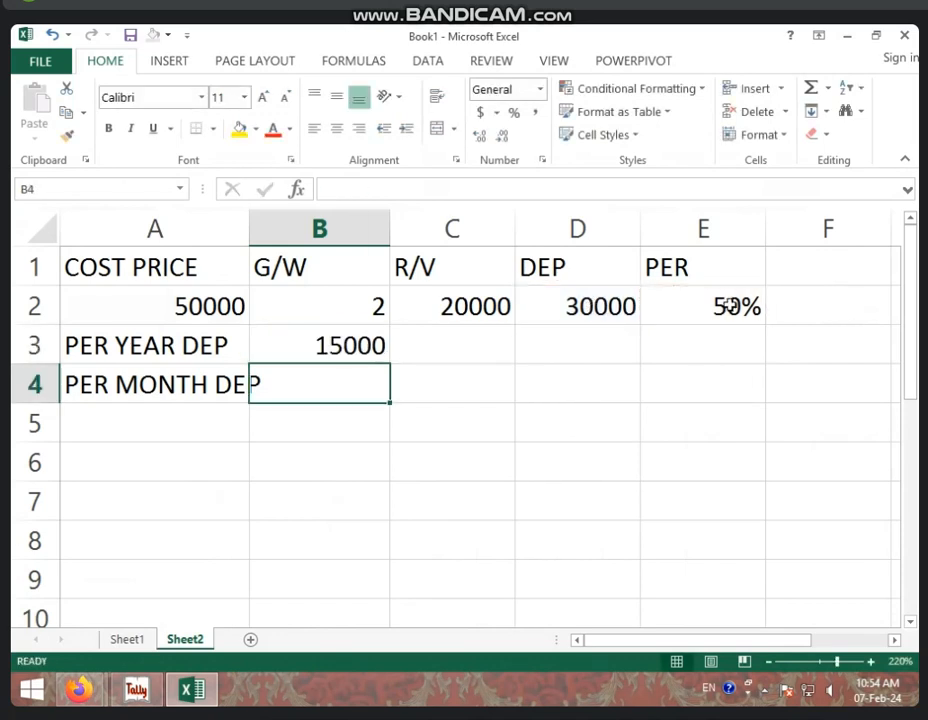
pyautogui.click(346, 344)
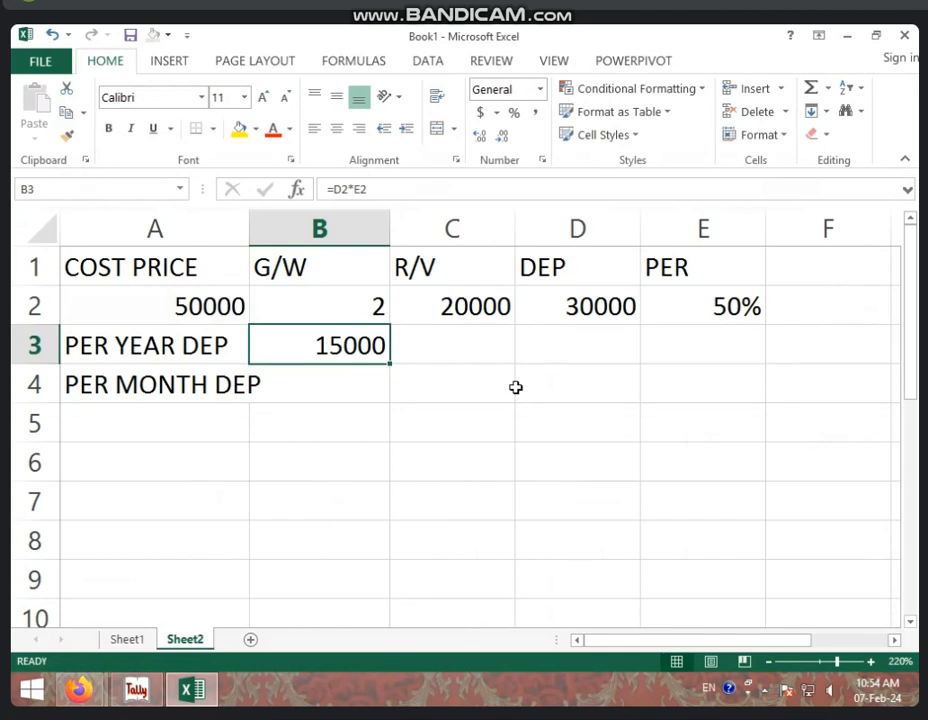
# Calculate the monthly depreciation in B4 with the formula =B3/12.
pyautogui.click(376, 388)
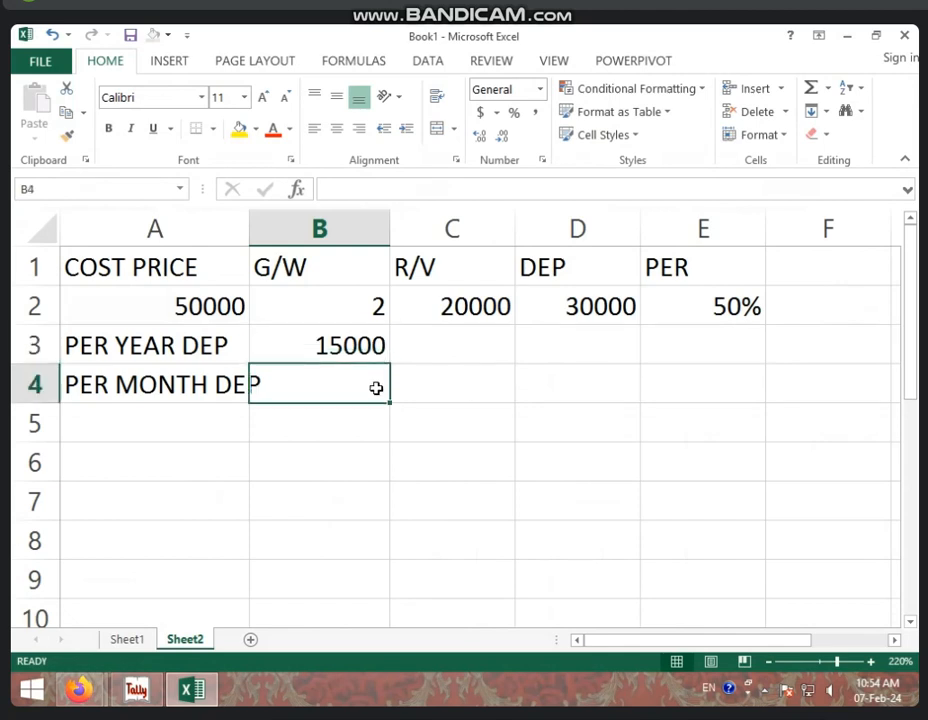
pyautogui.write('=')
pyautogui.click(358, 339)
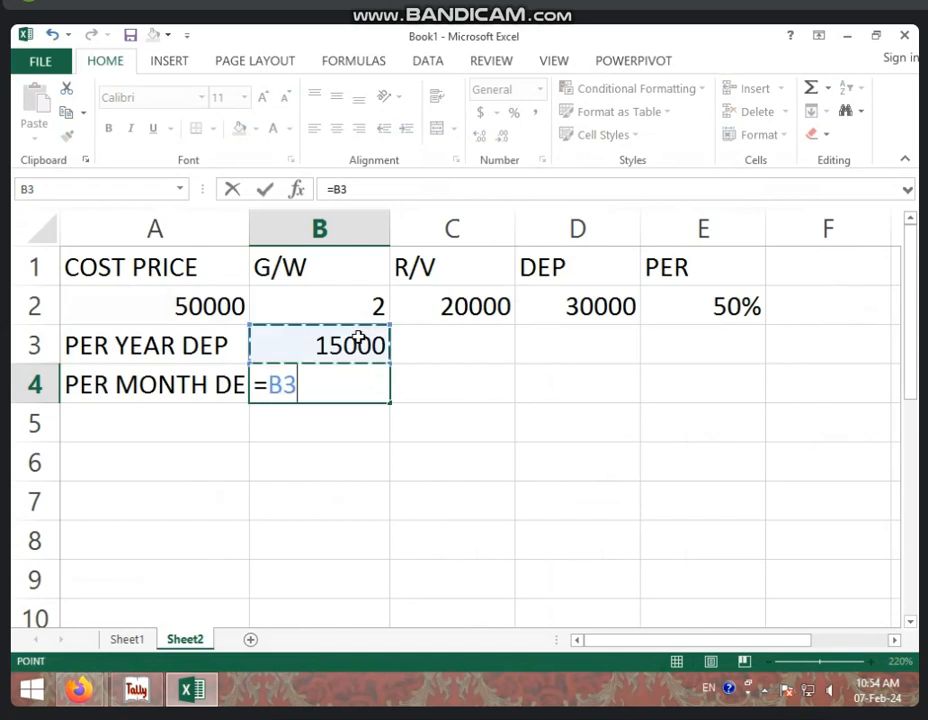
pyautogui.write('/12')
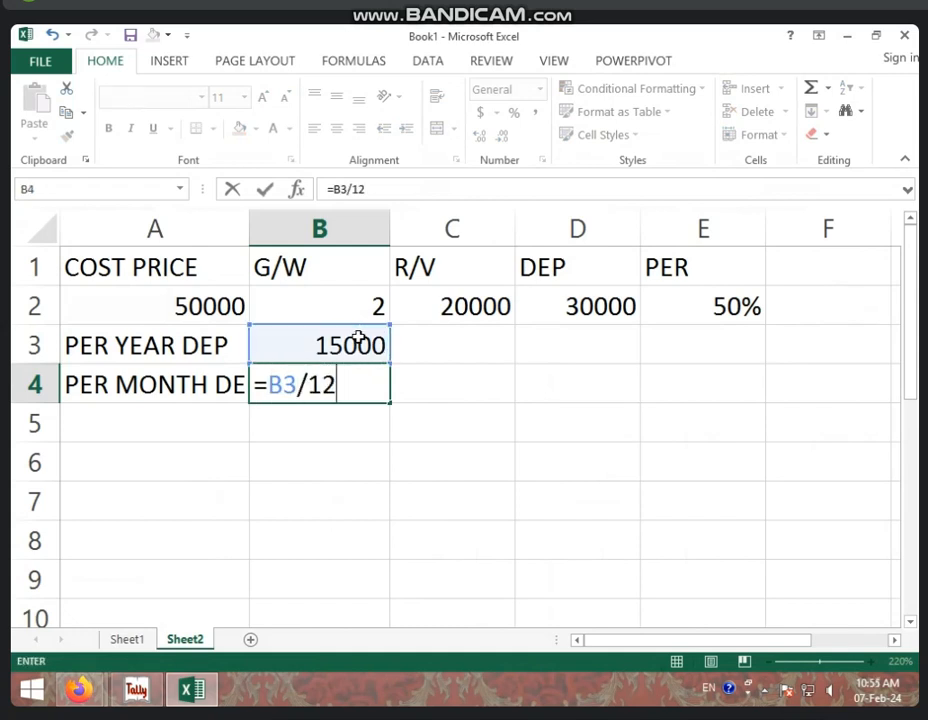
pyautogui.press('Return')
pyautogui.click(333, 395)
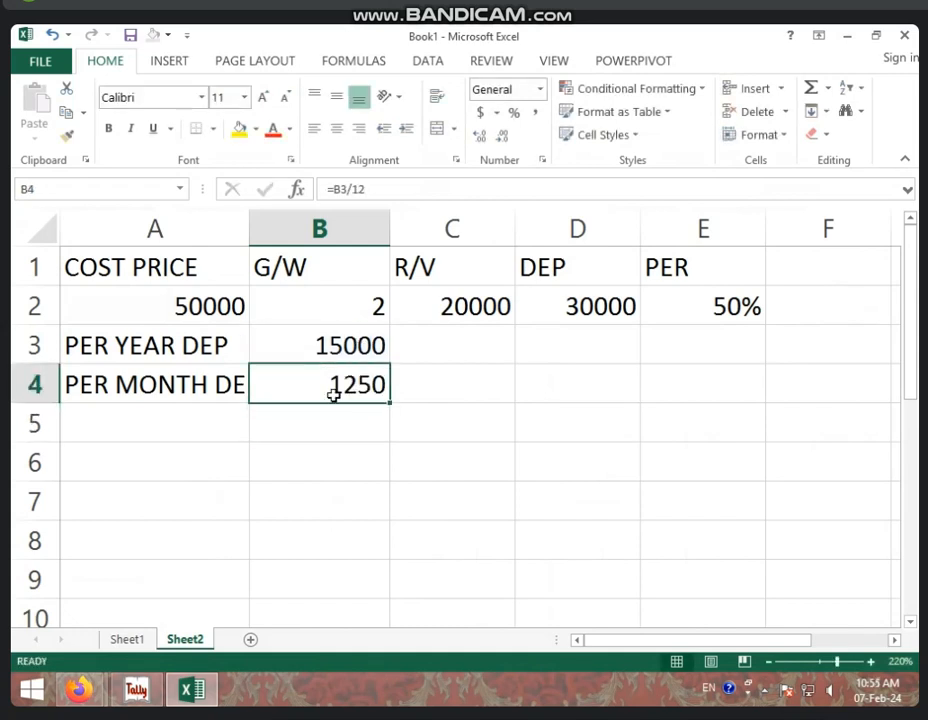
# Widen column A to fit its labels and enter the row label PER DAY DEP in A5.
pyautogui.doubleClick(249, 229)
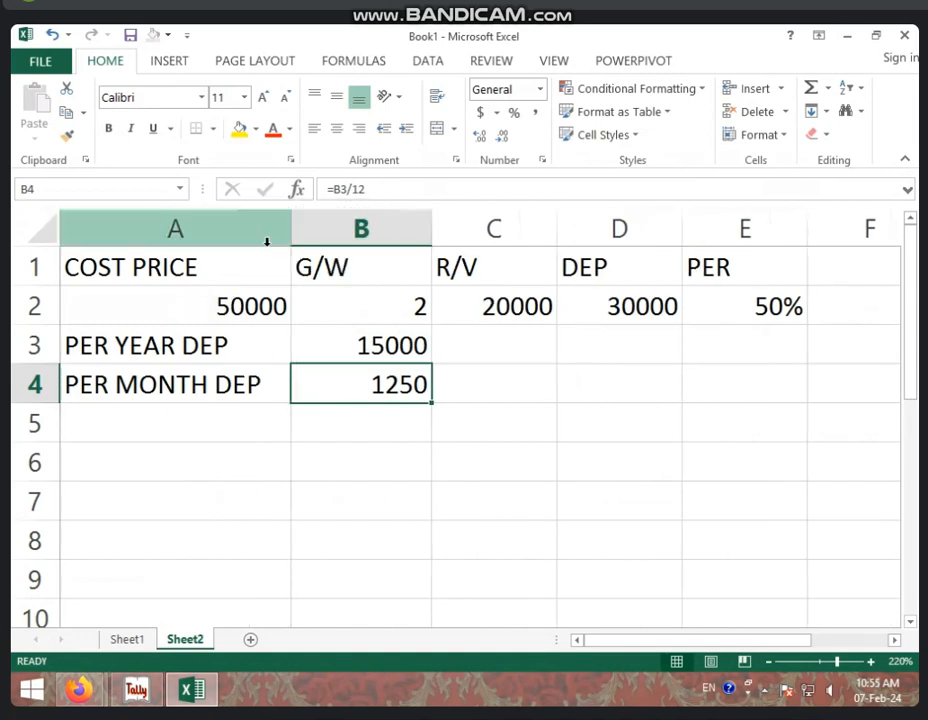
pyautogui.click(181, 418)
pyautogui.write('PER ')
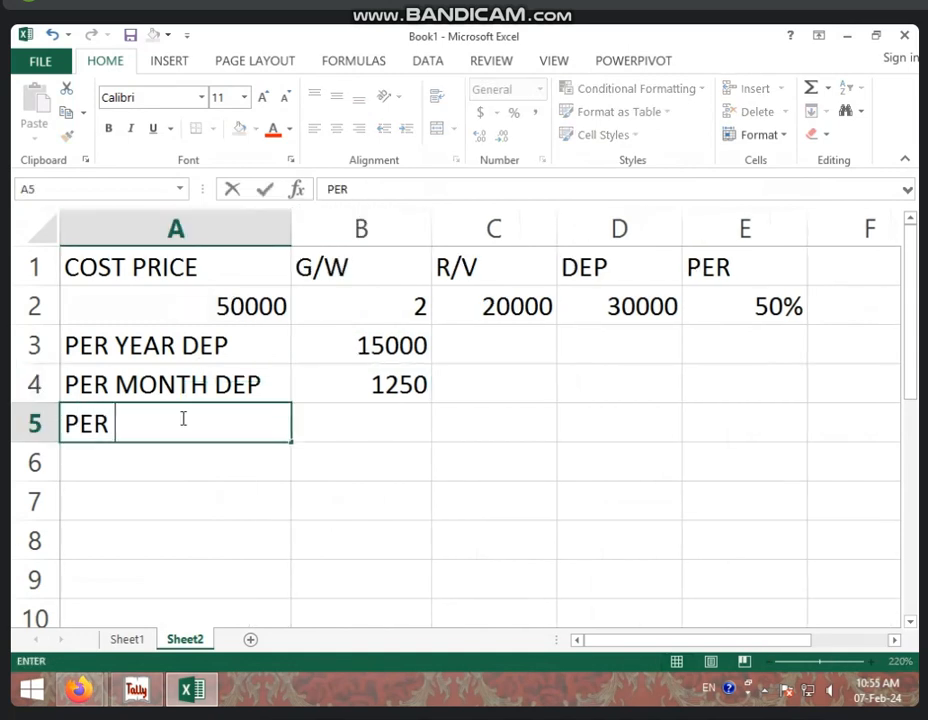
pyautogui.write('DAY DEP')
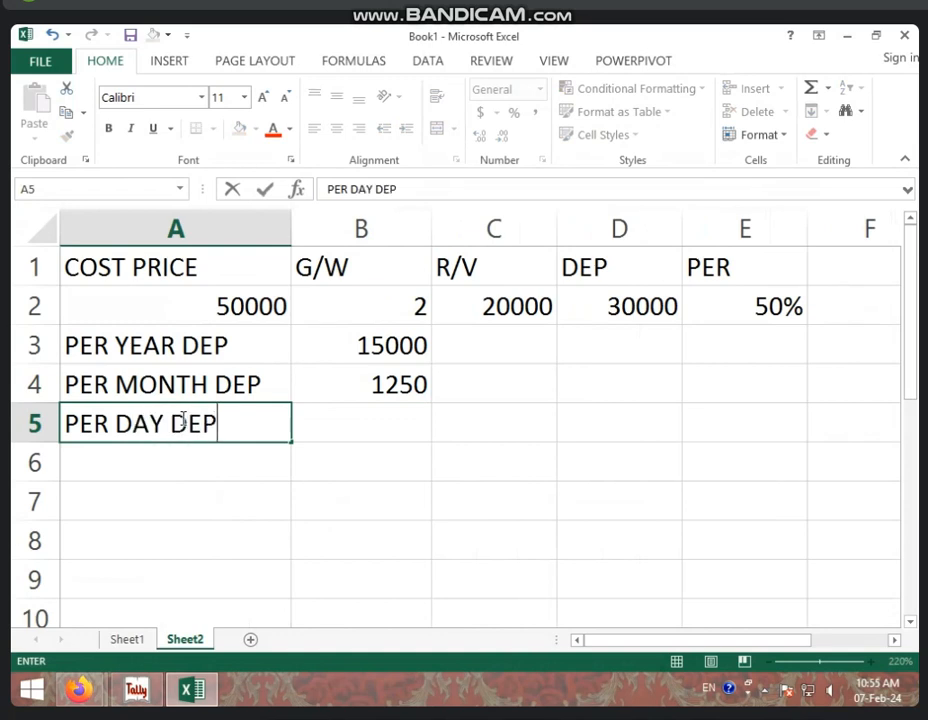
# Calculate the daily depreciation in B5 with the formula =B3/365.
pyautogui.click(369, 421)
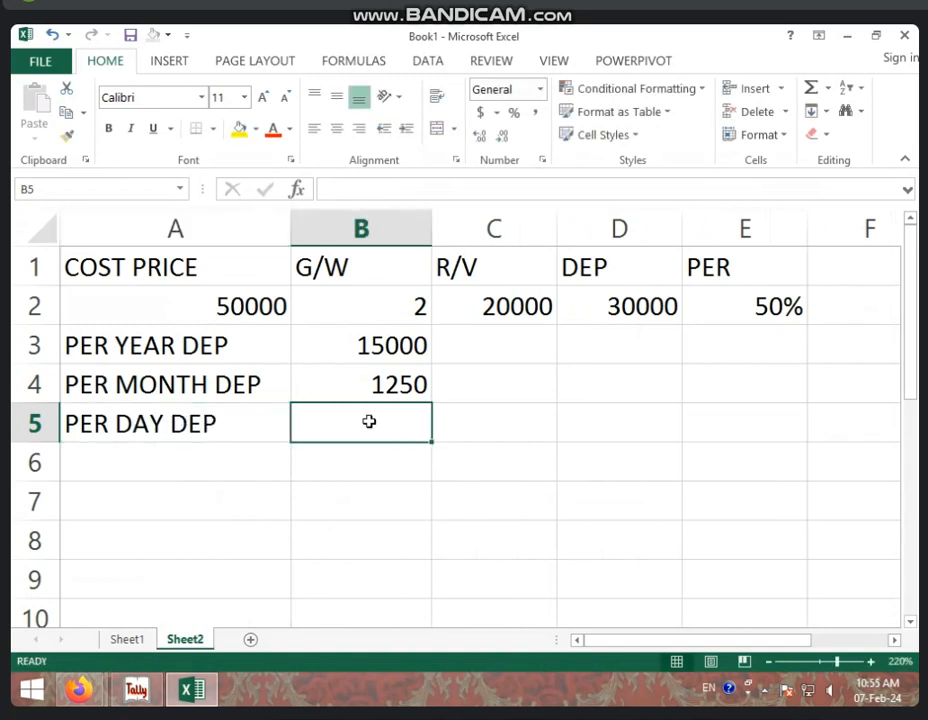
pyautogui.write('=')
pyautogui.click(393, 338)
pyautogui.write('/')
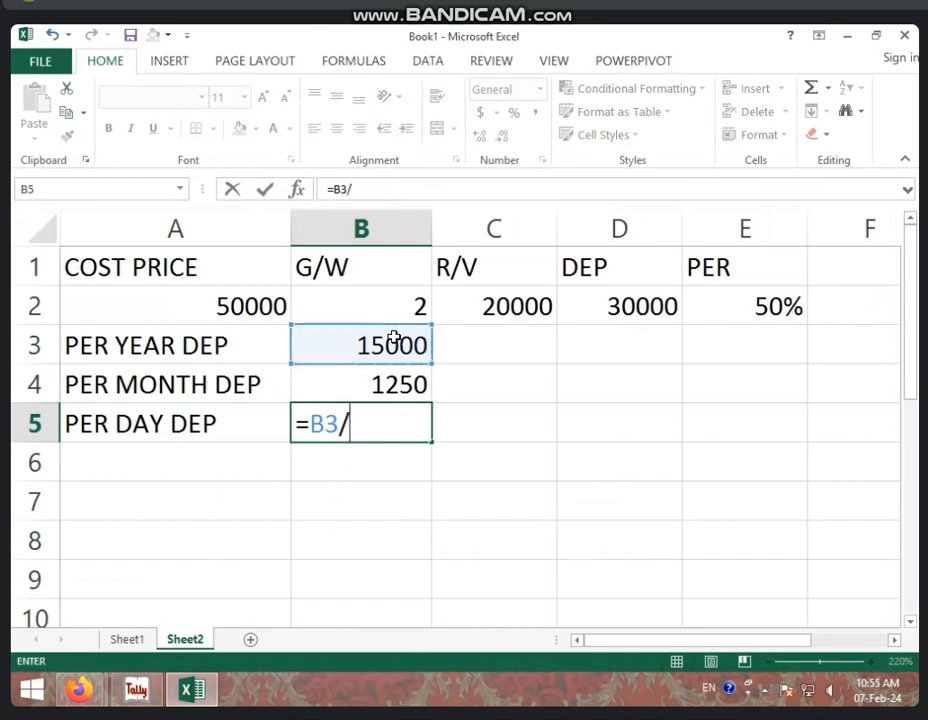
pyautogui.write('365')
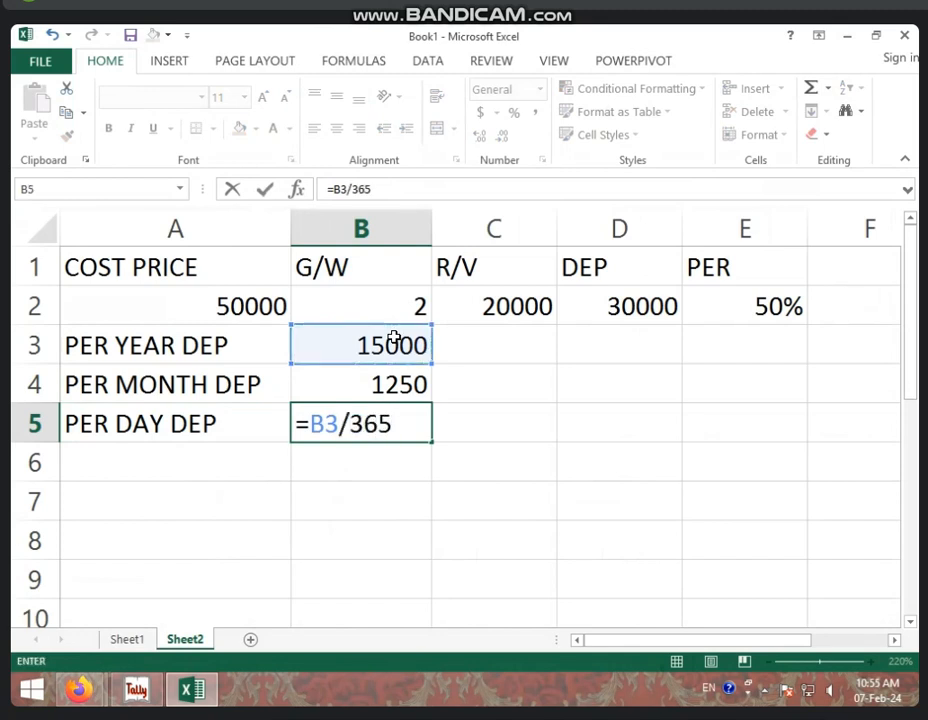
pyautogui.press('Return')
# Reduce the daily depreciation in B5 to zero decimal places.
pyautogui.click(318, 425)
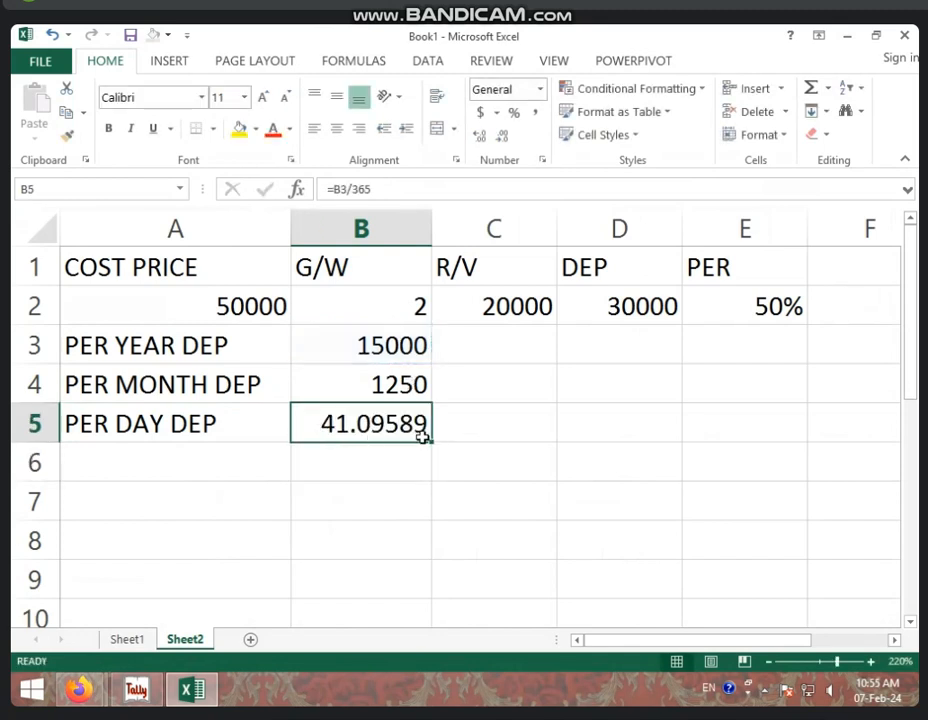
pyautogui.click(501, 137)
pyautogui.click(501, 137)
pyautogui.click(501, 137)
pyautogui.click(501, 137)
pyautogui.click(501, 137)
# Enter the row label USE DAY in A6, with the dates 1 JAN 2023 in C6 and 1 OCT 2023 in D6.
pyautogui.click(217, 468)
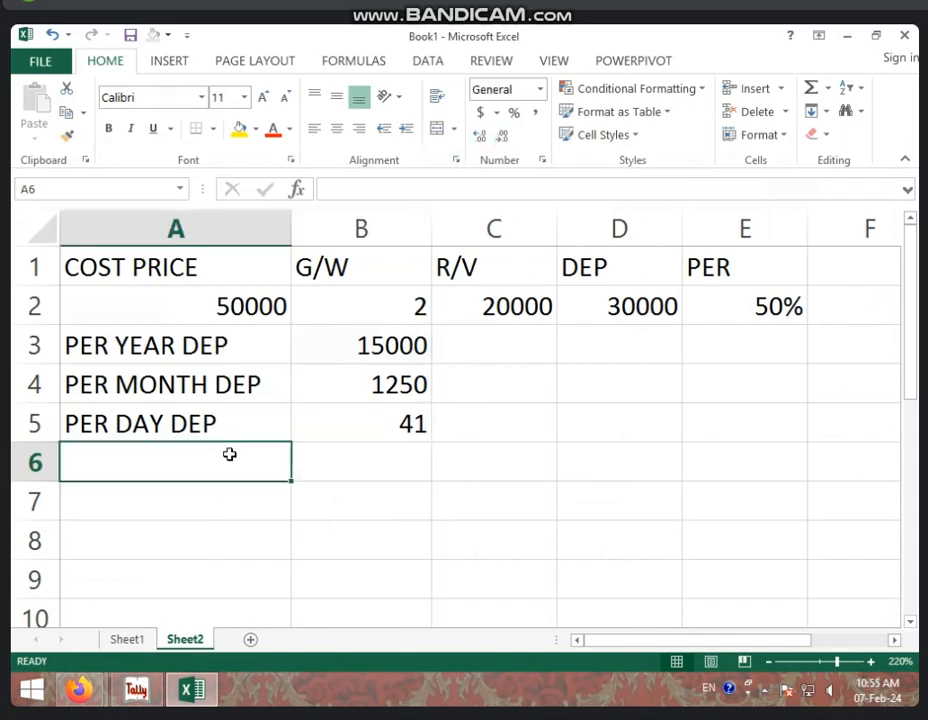
pyautogui.write('USE DAY')
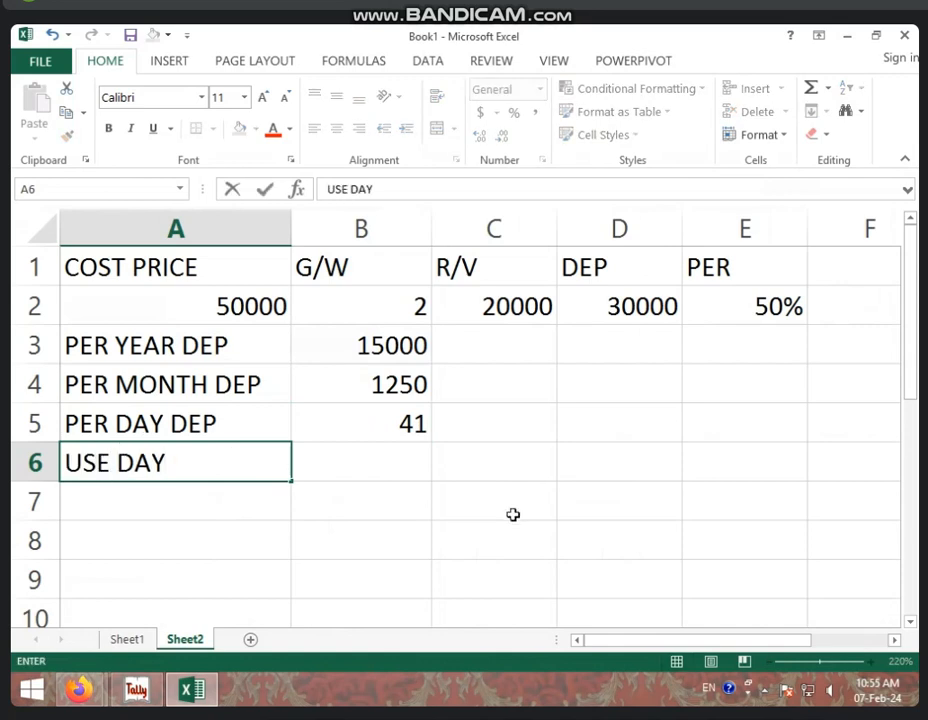
pyautogui.click(487, 467)
pyautogui.write('1')
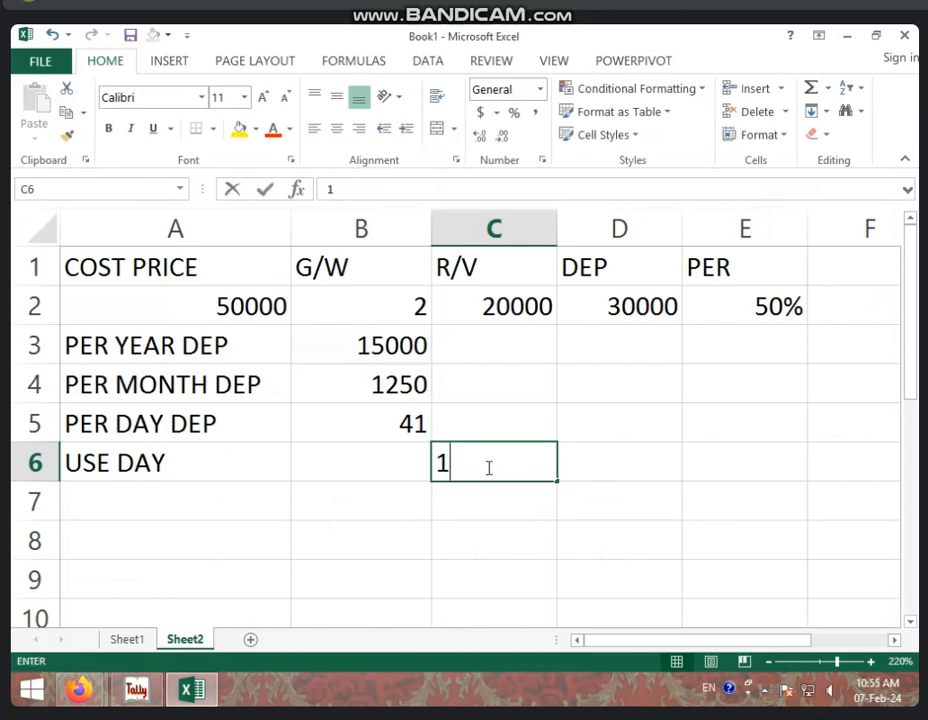
pyautogui.write(' JAN 2023')
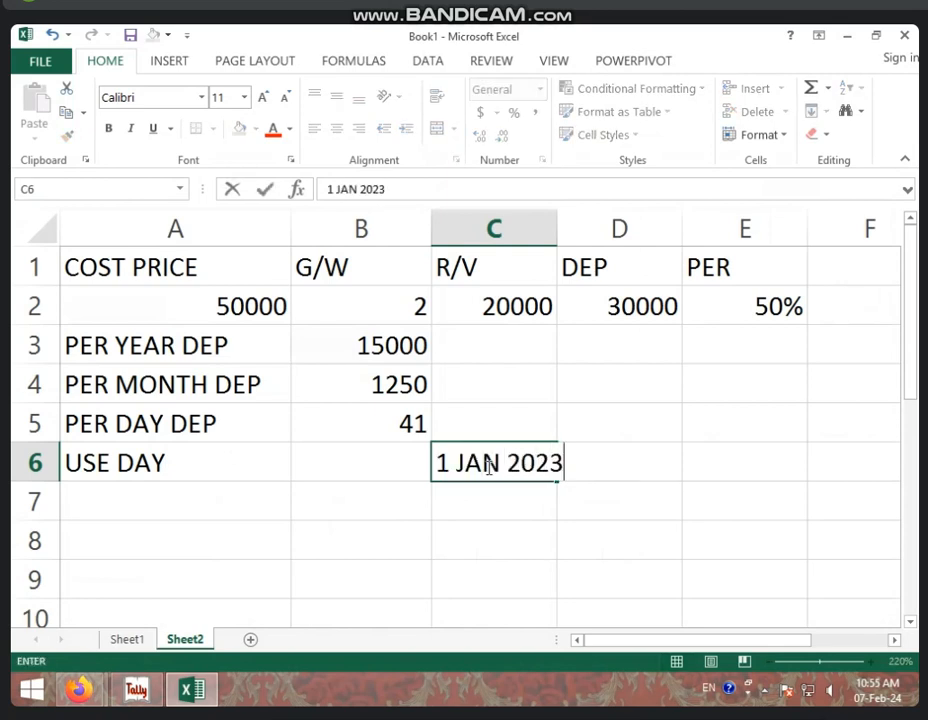
pyautogui.press('Tab')
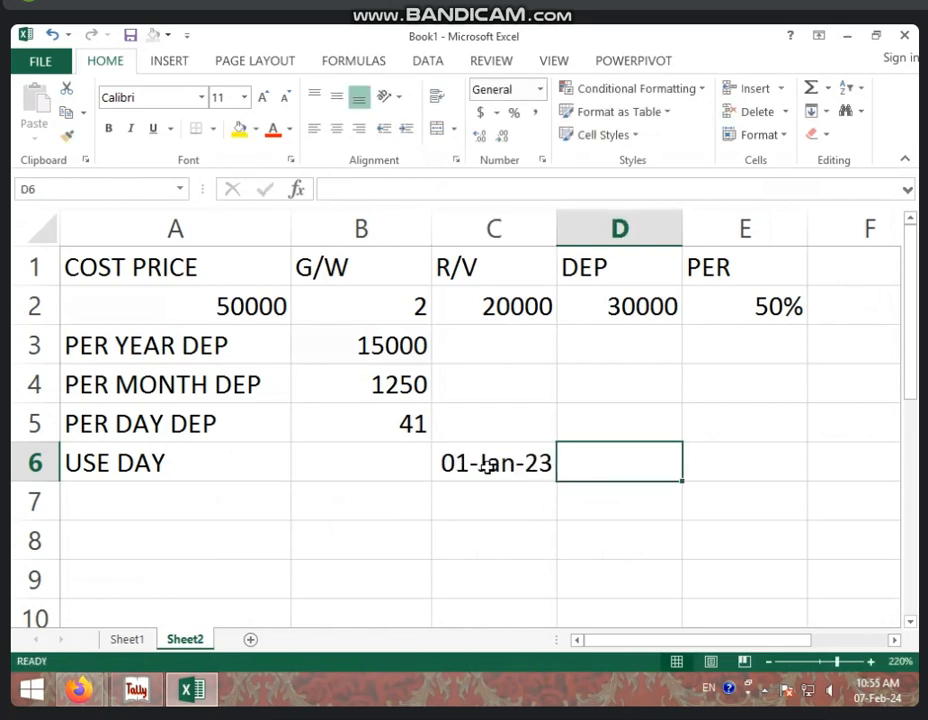
pyautogui.write('1 OC')
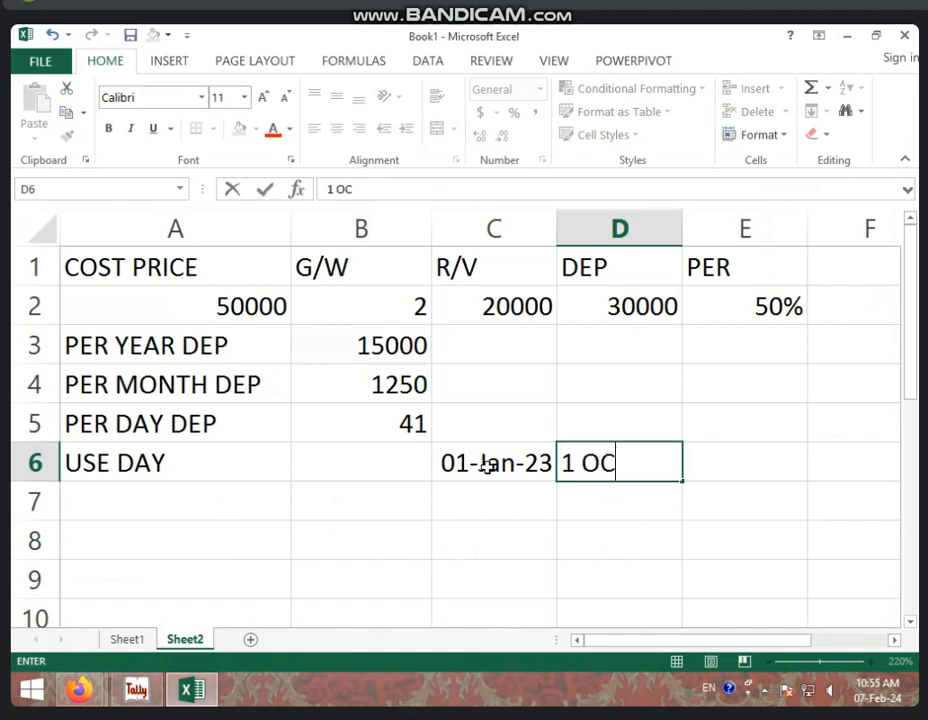
pyautogui.write('T 2023')
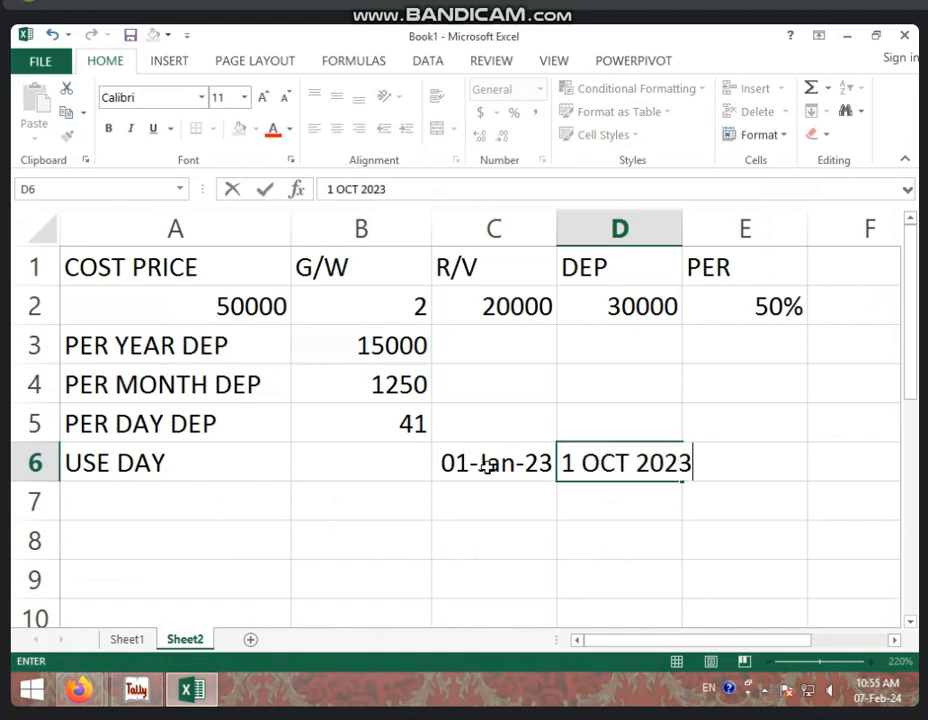
pyautogui.click(491, 534)
# Calculate the number of days used in B6 with the formula =D6-C6.
pyautogui.click(388, 470)
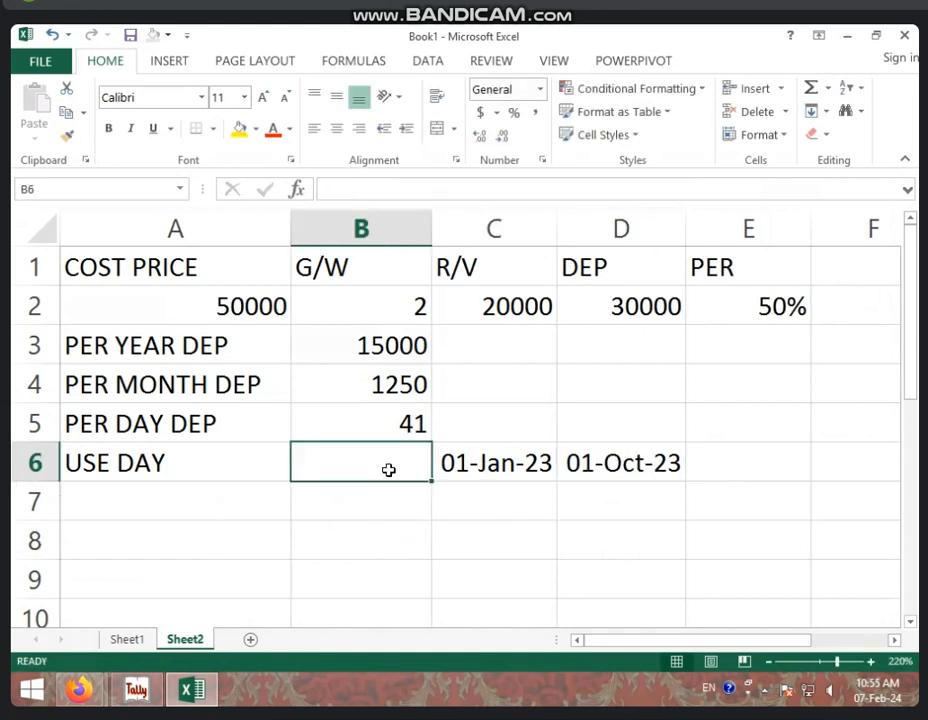
pyautogui.write('=')
pyautogui.click(650, 452)
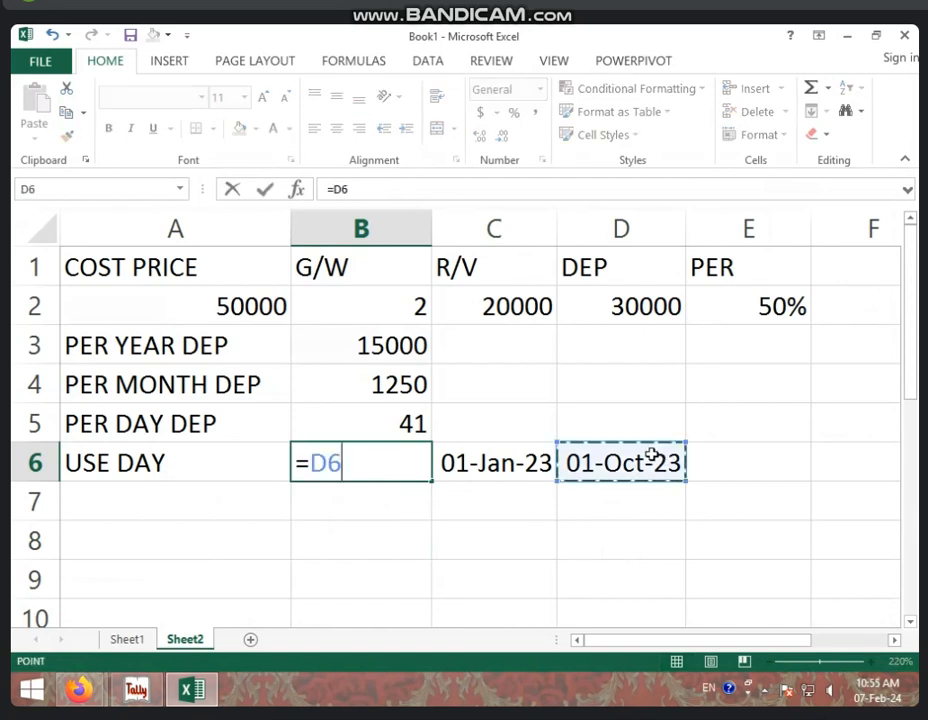
pyautogui.write('-')
pyautogui.click(514, 466)
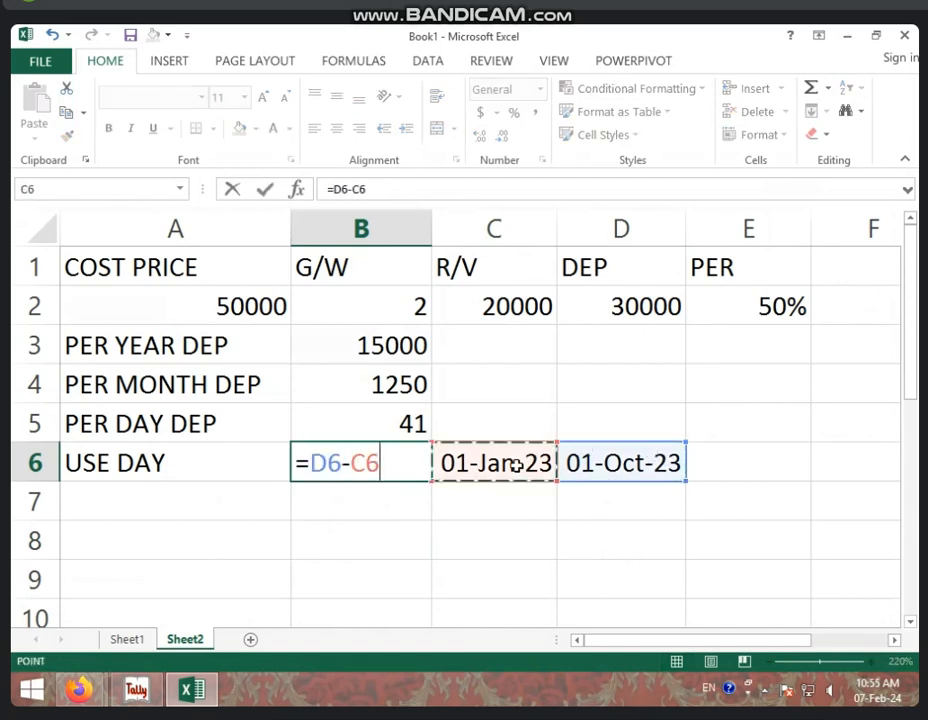
pyautogui.press('Return')
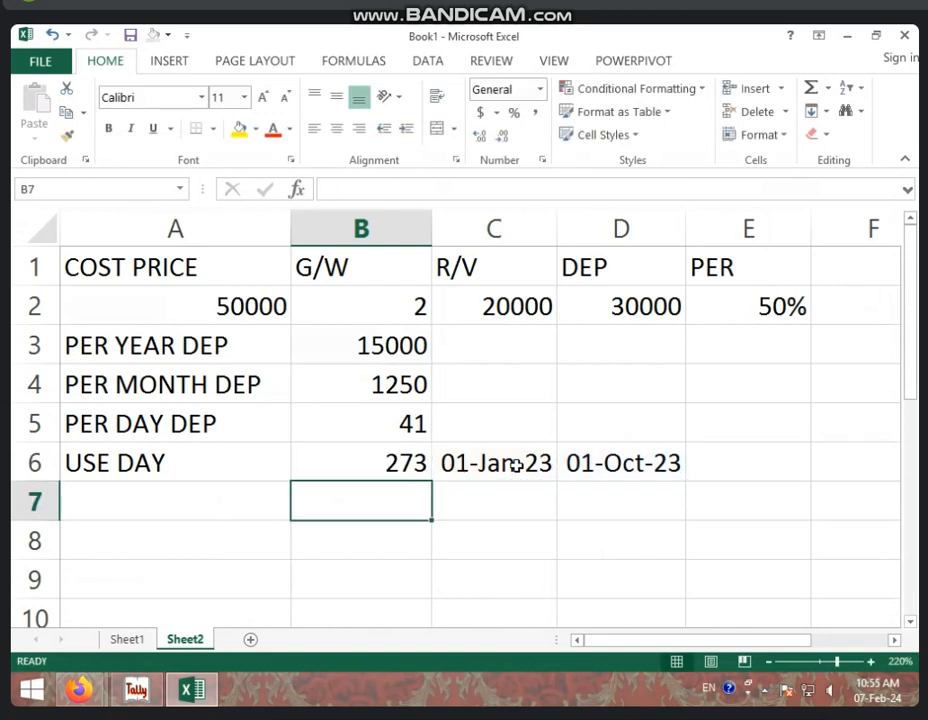
pyautogui.click(414, 470)
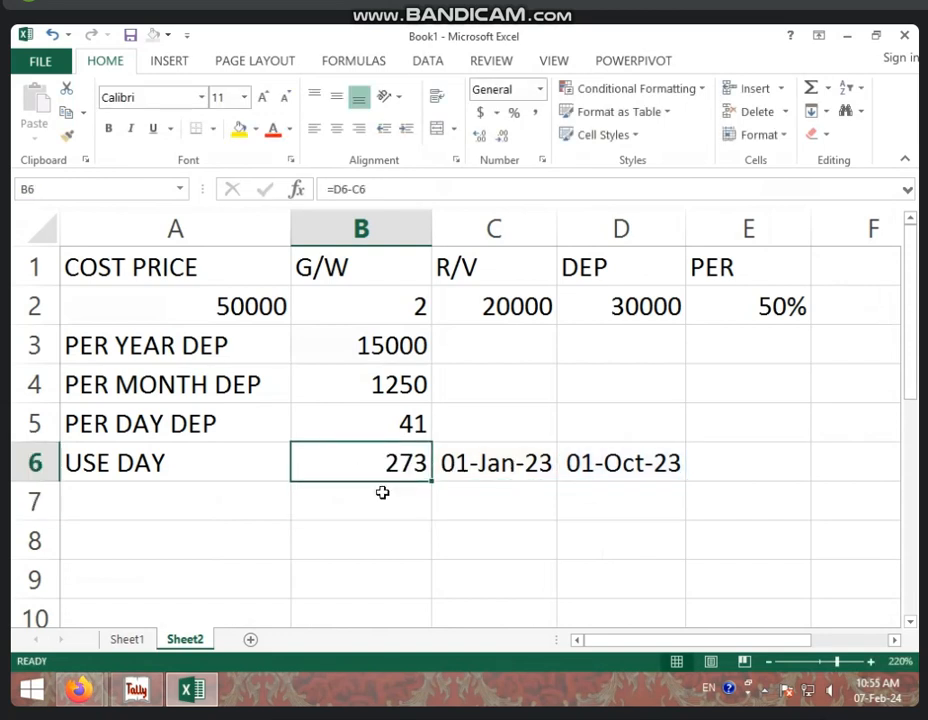
# Enter the row label USE DAY DEP in A7 and calculate the depreciation for the used days in B7 with =B5*B6.
pyautogui.click(221, 507)
pyautogui.write('USE DAY ')
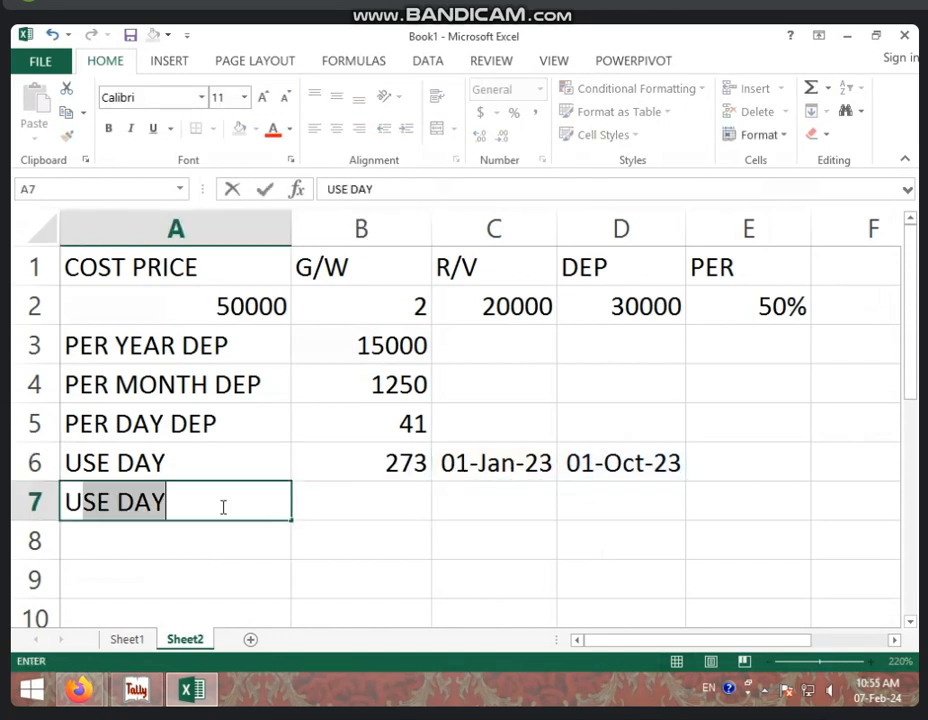
pyautogui.write('DEP')
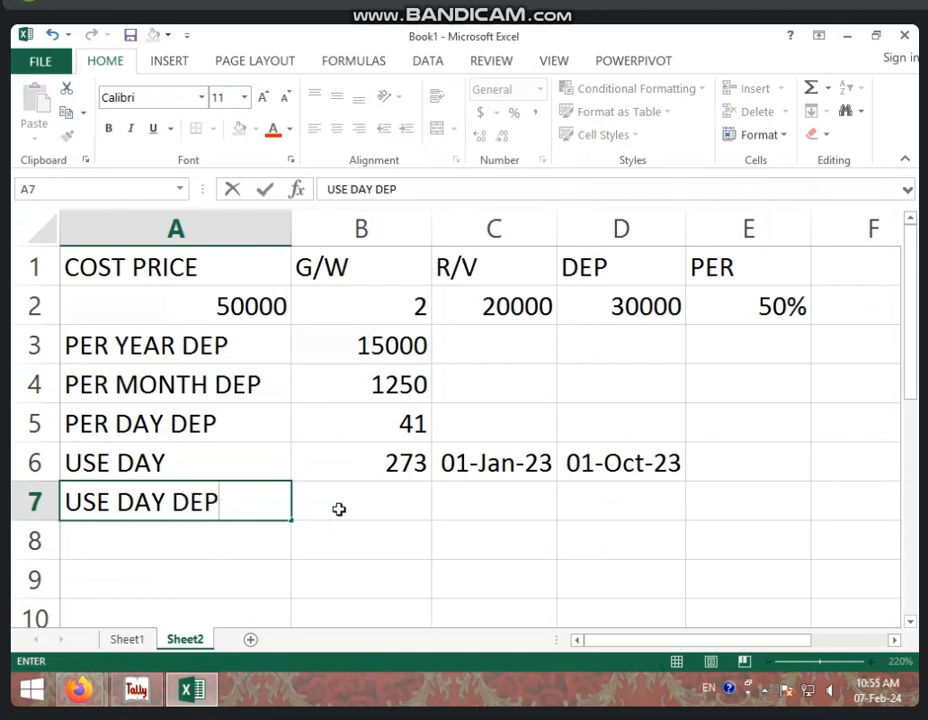
pyautogui.click(405, 498)
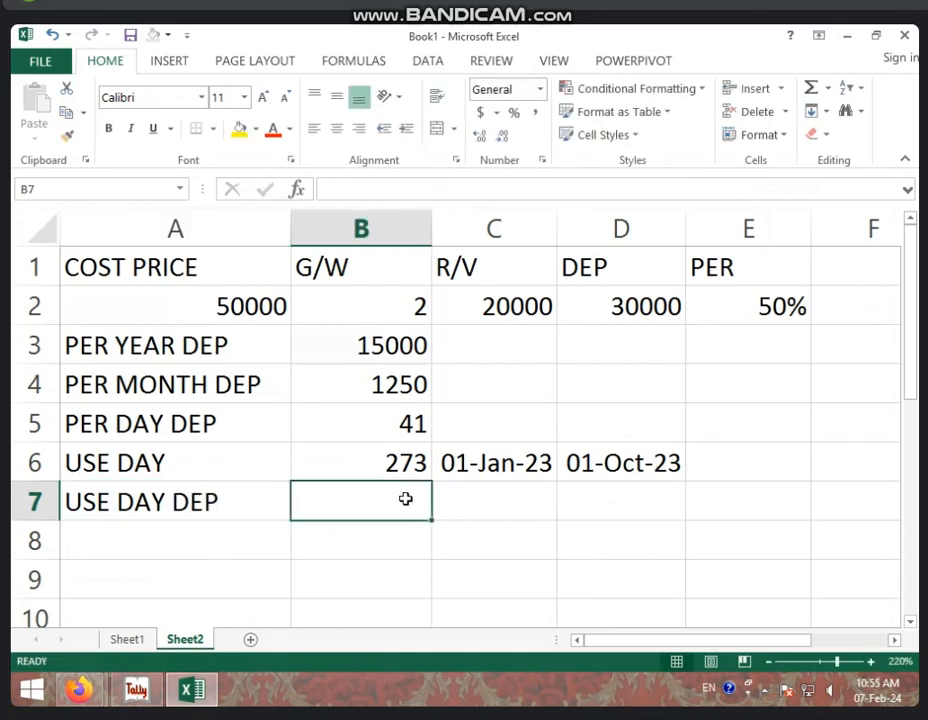
pyautogui.write('=')
pyautogui.click(381, 423)
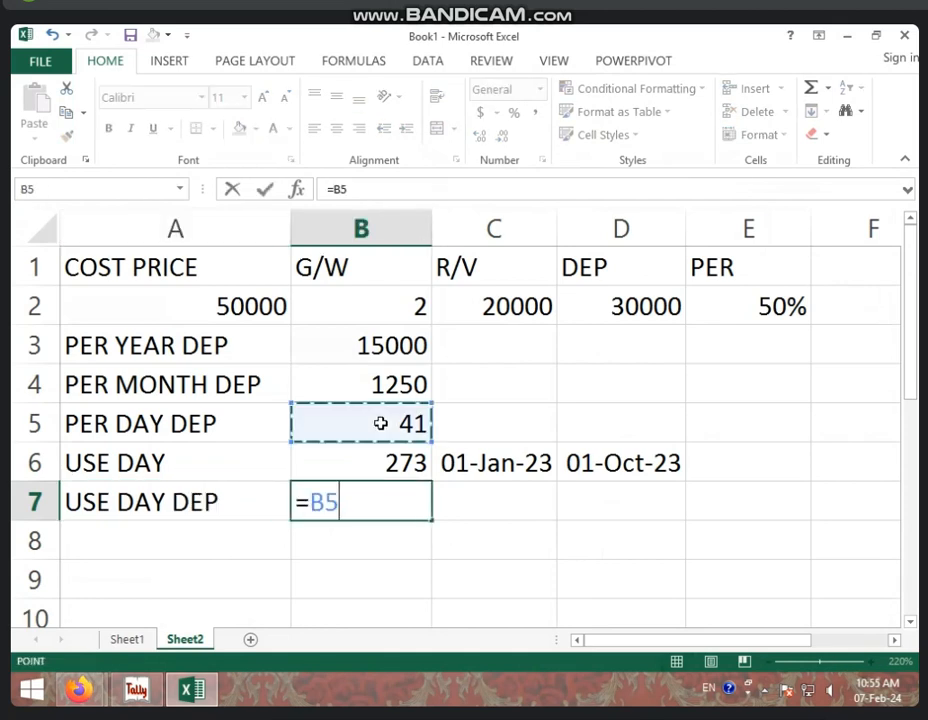
pyautogui.write('*')
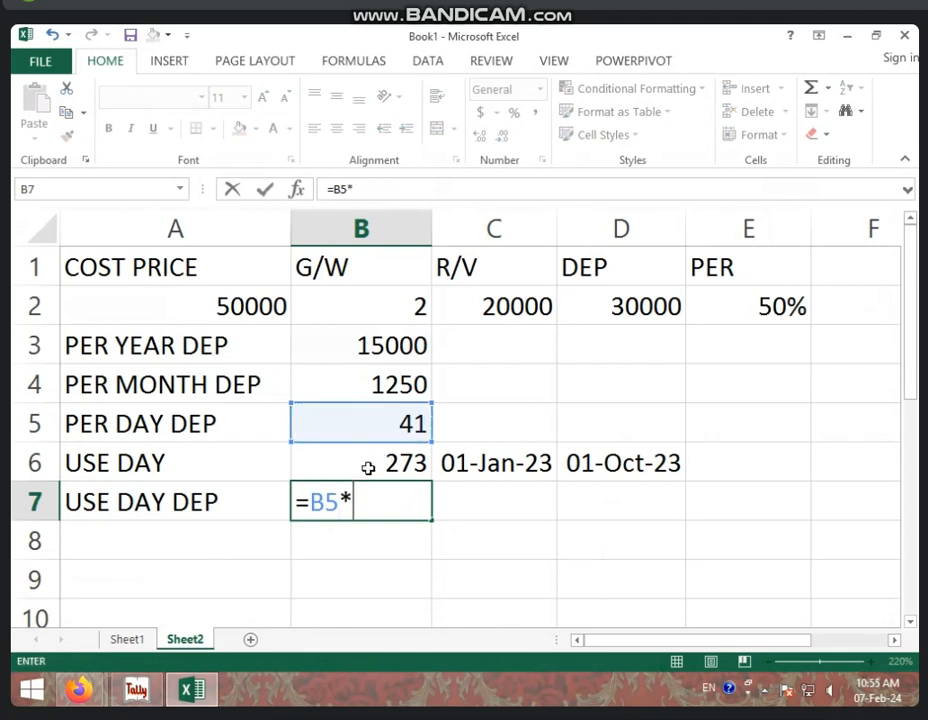
pyautogui.click(368, 466)
pyautogui.press('Return')
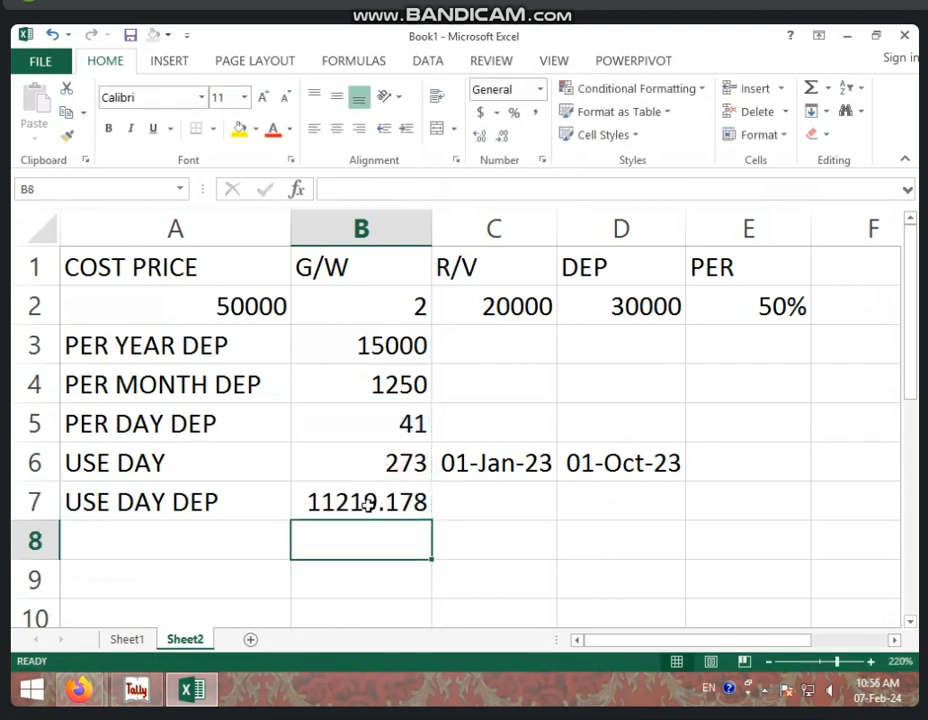
# Reduce the used-days depreciation in B7 to zero decimal places.
pyautogui.click(364, 503)
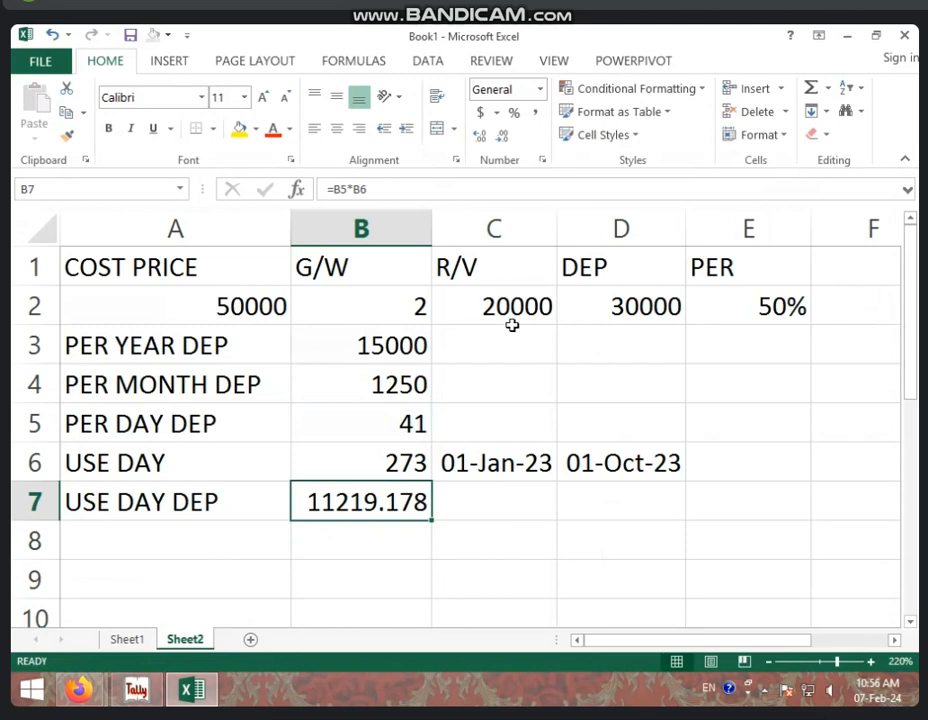
pyautogui.click(510, 141)
pyautogui.click(510, 141)
pyautogui.click(510, 141)
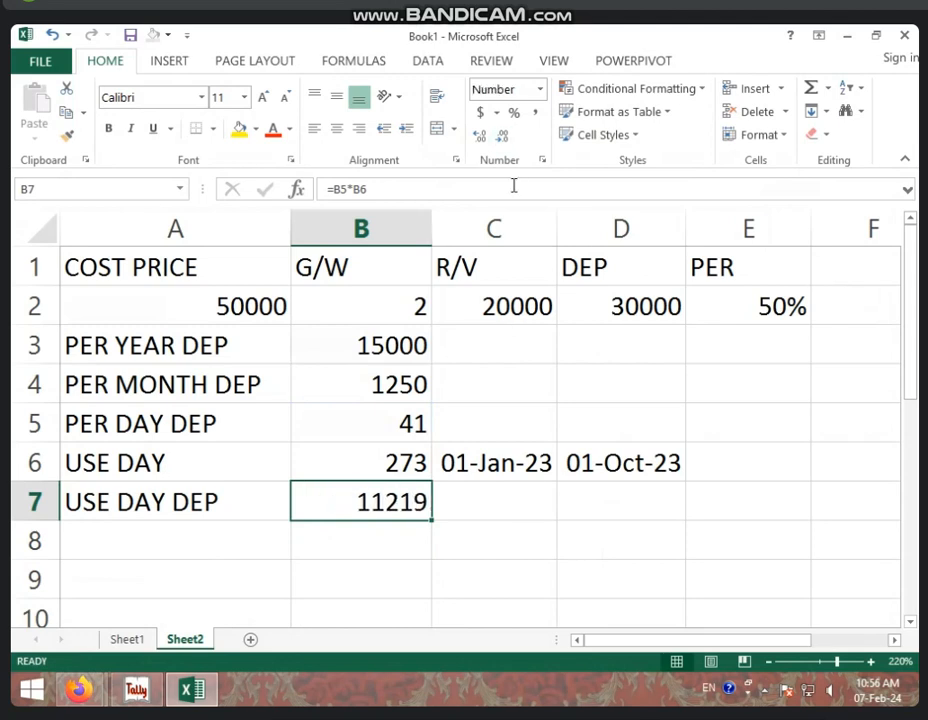
# Enter the row label SELLING PRICE in A8 and calculate the price in B8 with the formula =A2-B7.
pyautogui.click(249, 548)
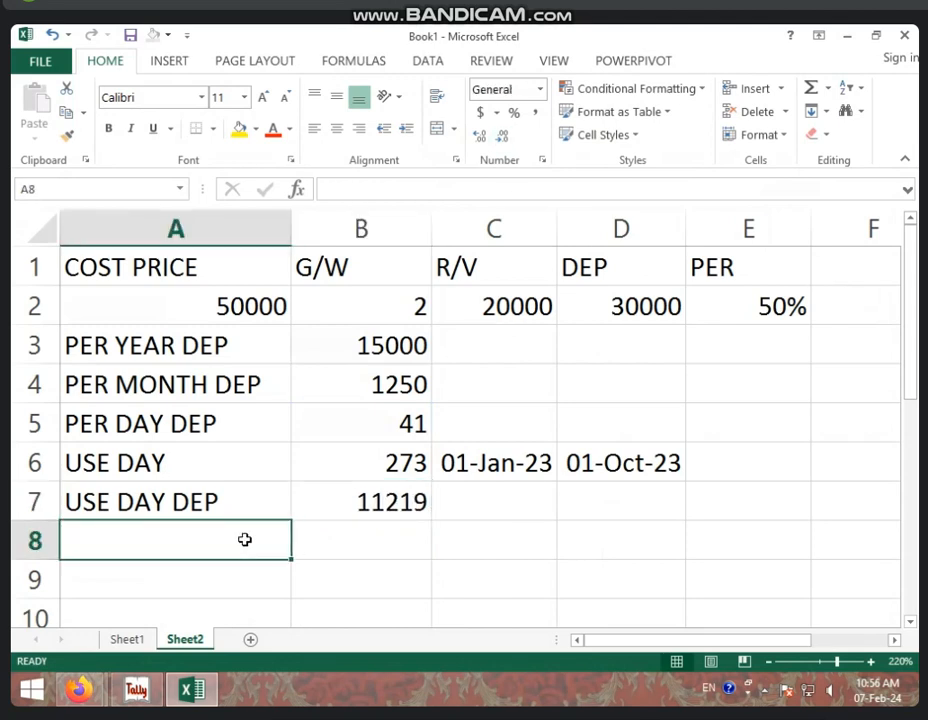
pyautogui.write('SELLING ')
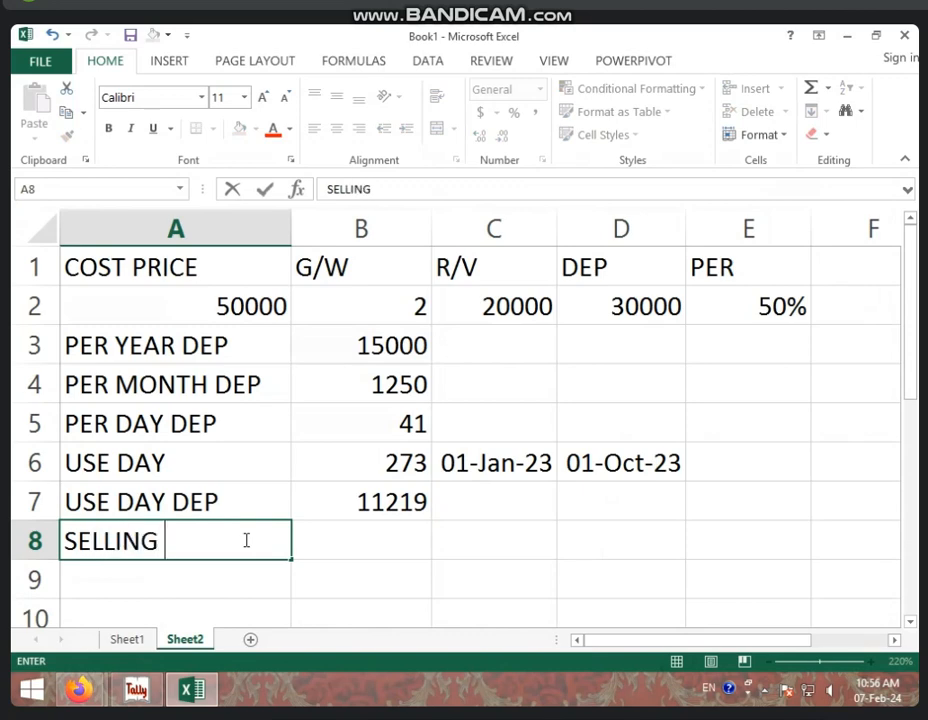
pyautogui.write('PRICE')
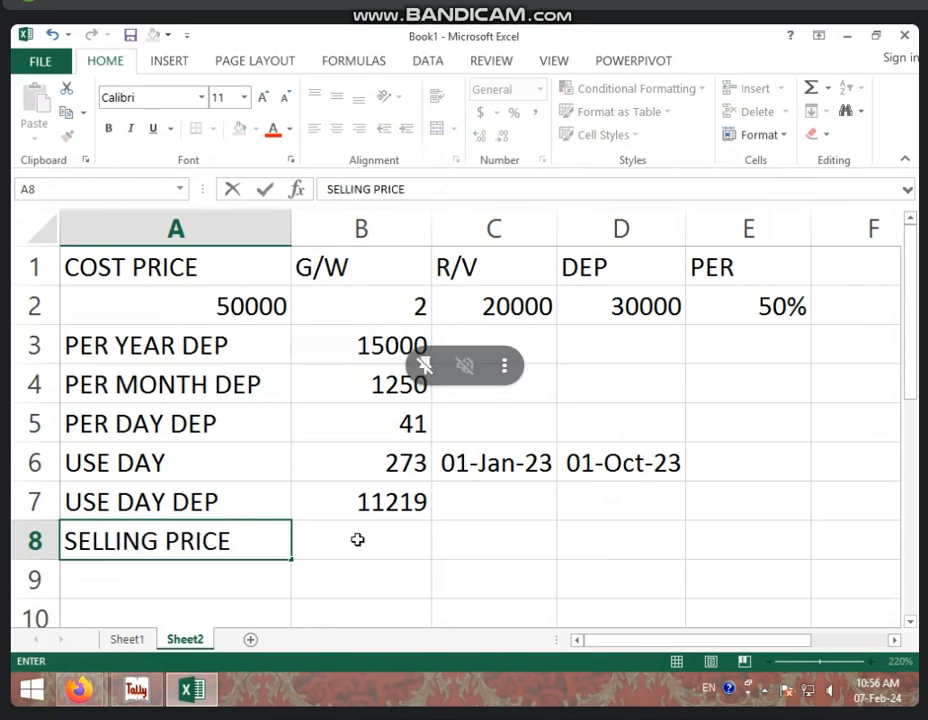
pyautogui.click(357, 540)
pyautogui.scroll(-6, 412, 484)
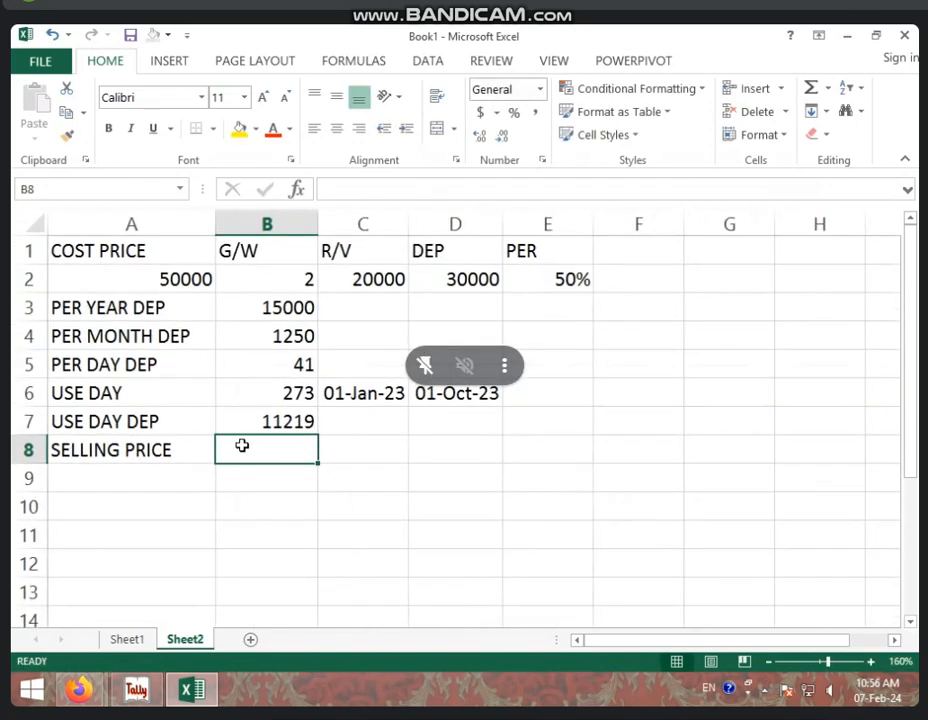
pyautogui.write('=')
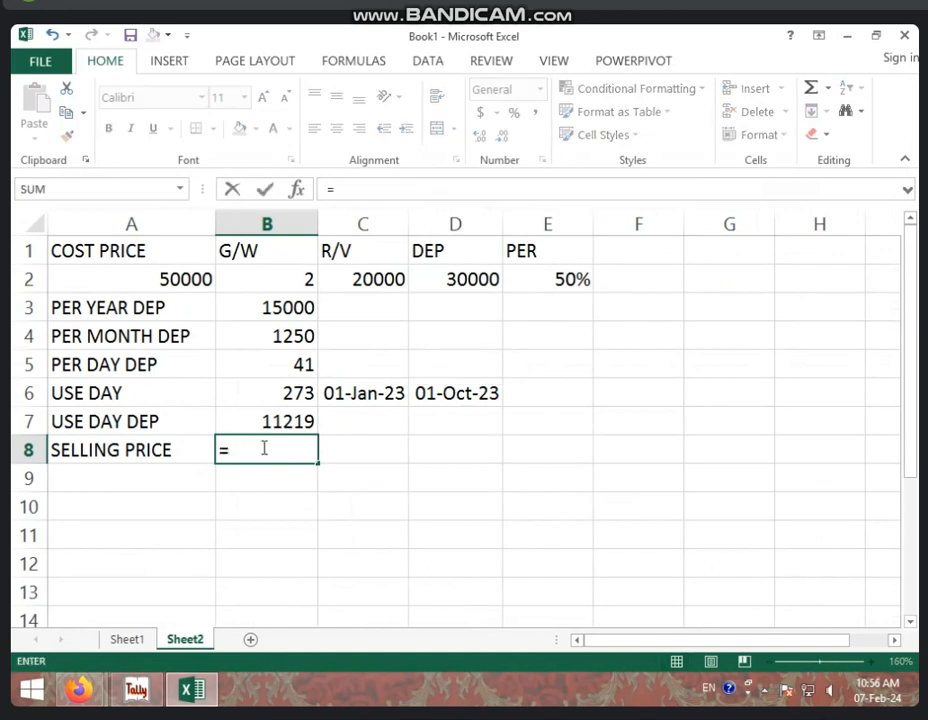
pyautogui.click(188, 278)
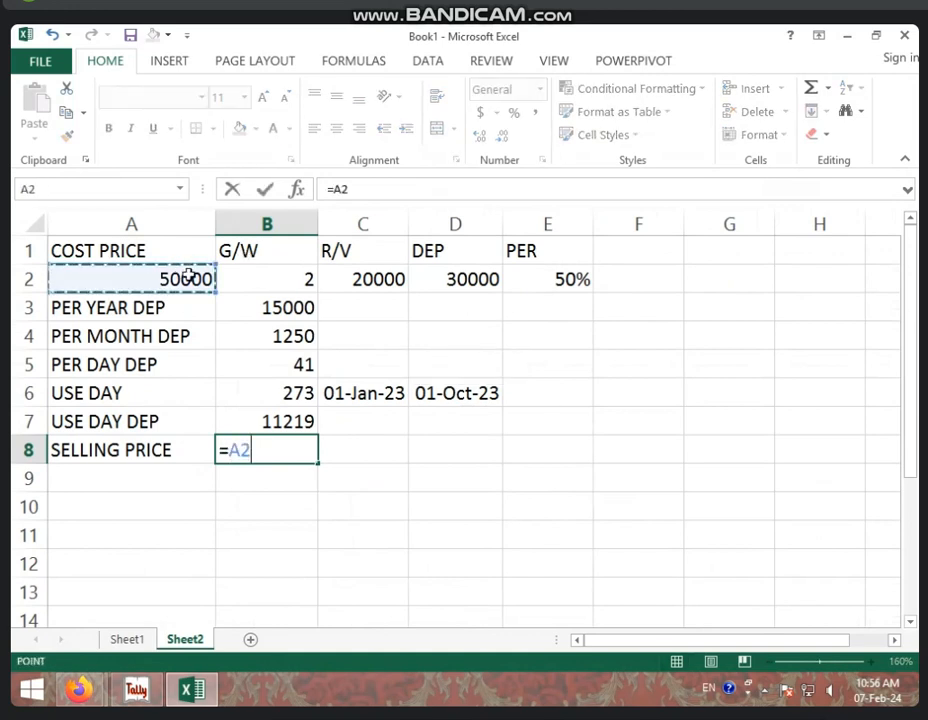
pyautogui.write('-')
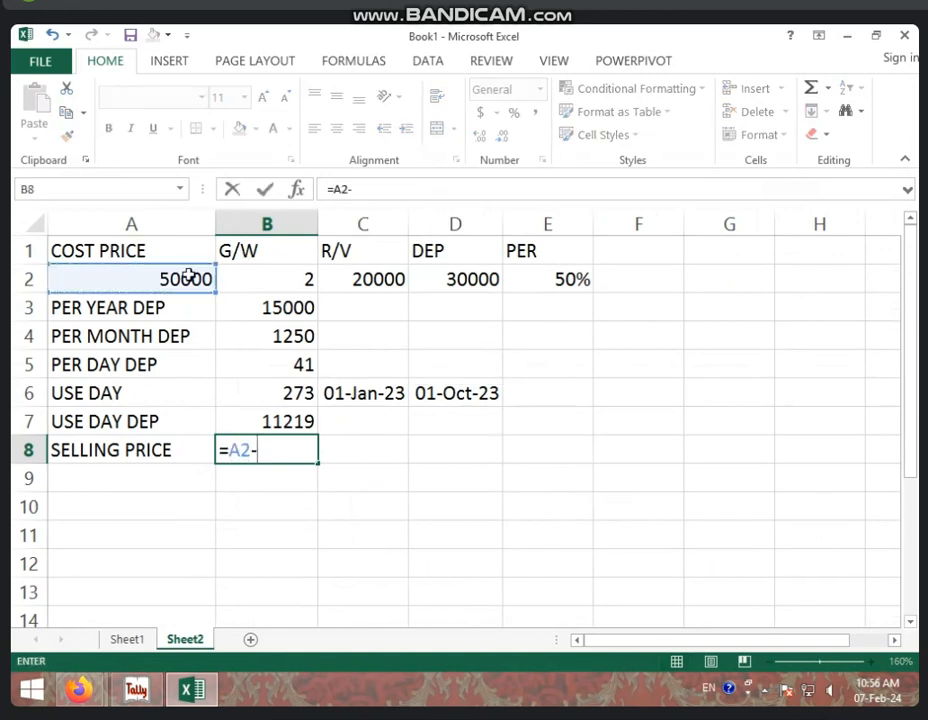
pyautogui.click(258, 428)
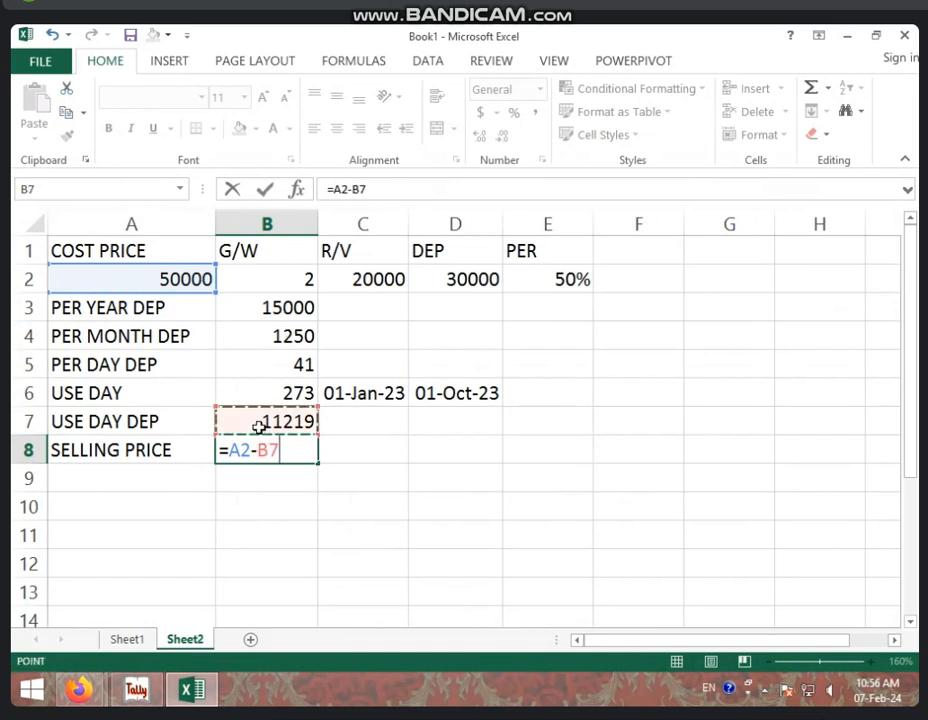
pyautogui.press('Return')
pyautogui.click(255, 450)
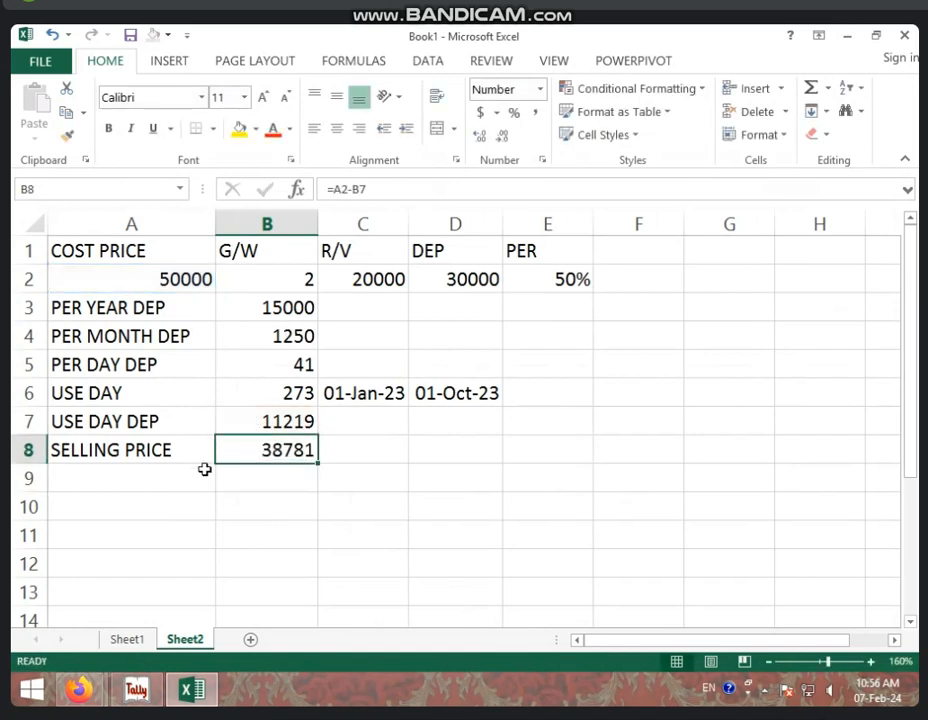
# Enter the row label NET SELLING PRICE in A9 and the value 38000 in B9.
pyautogui.click(156, 484)
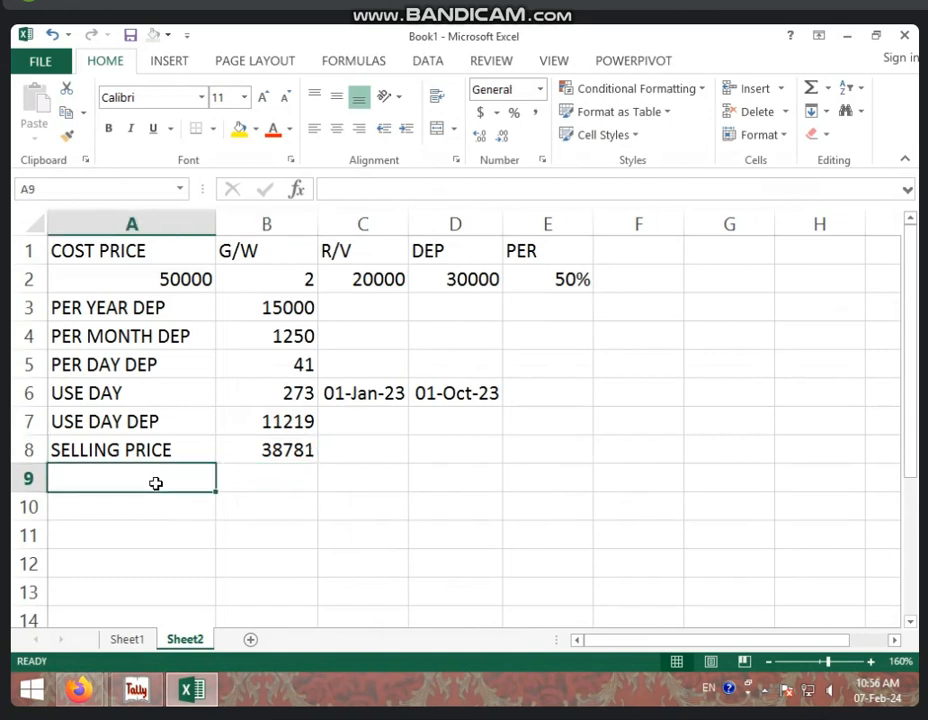
pyautogui.write('NET SE')
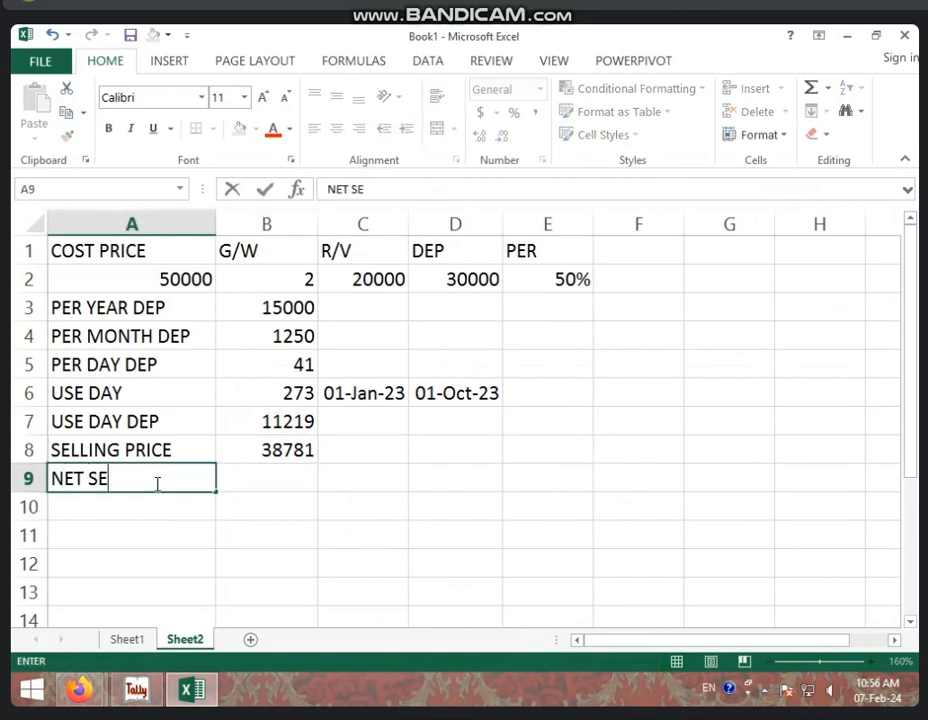
pyautogui.write('LLING PRICE')
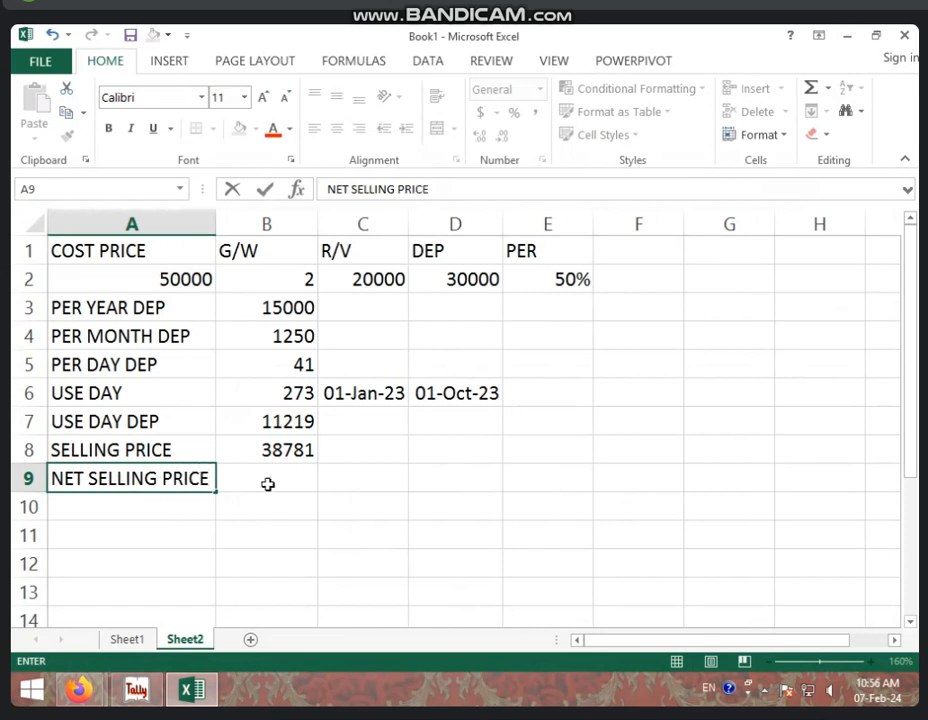
pyautogui.click(269, 484)
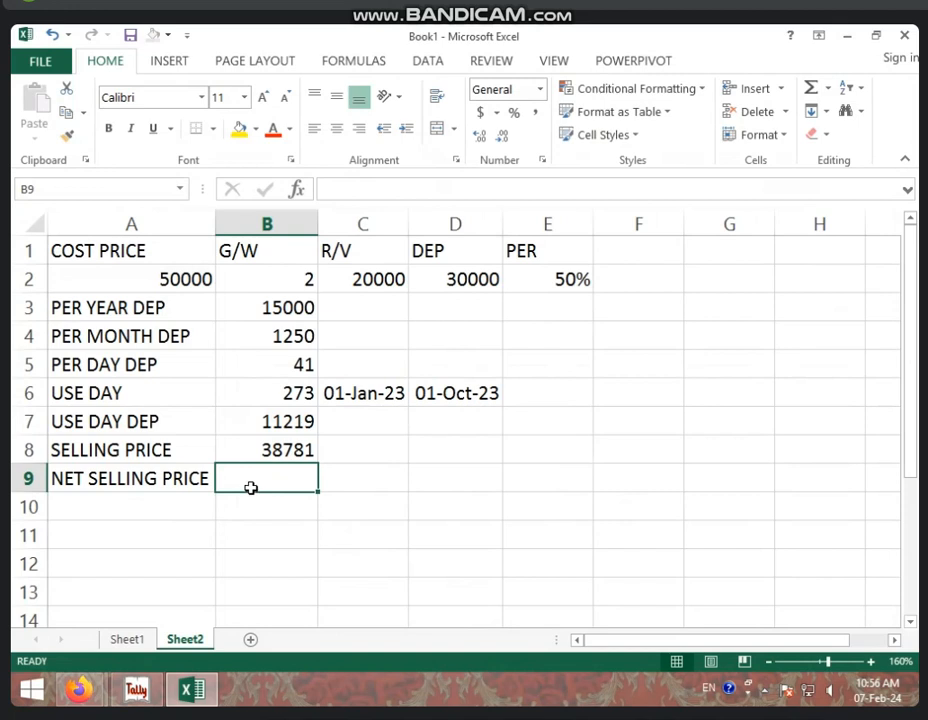
pyautogui.write('39')
pyautogui.press('BackSpace')
pyautogui.write('8')
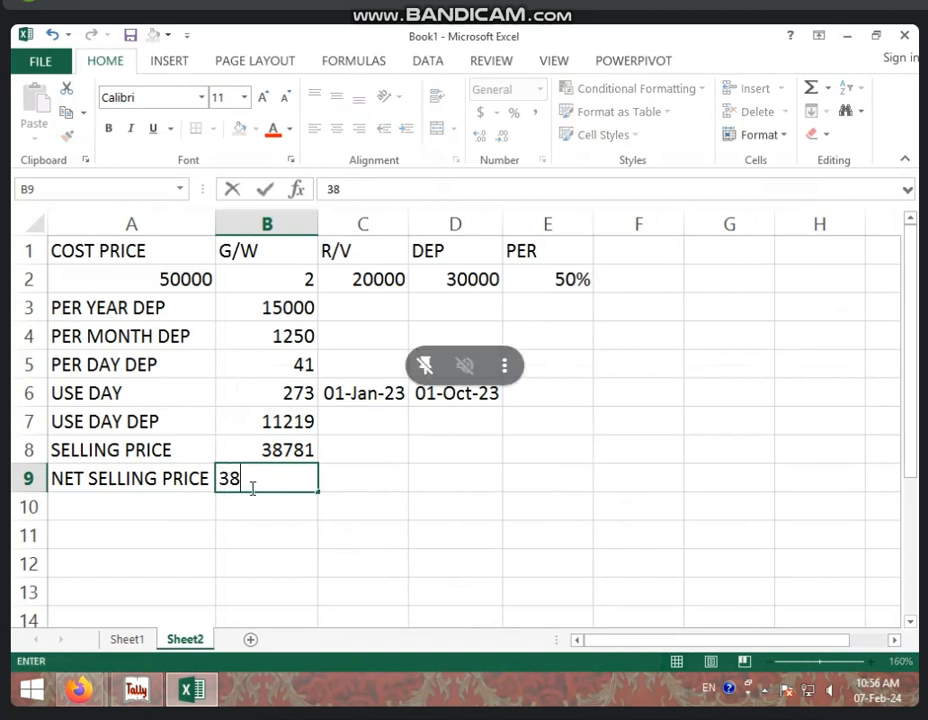
pyautogui.write('000')
pyautogui.press('Return')
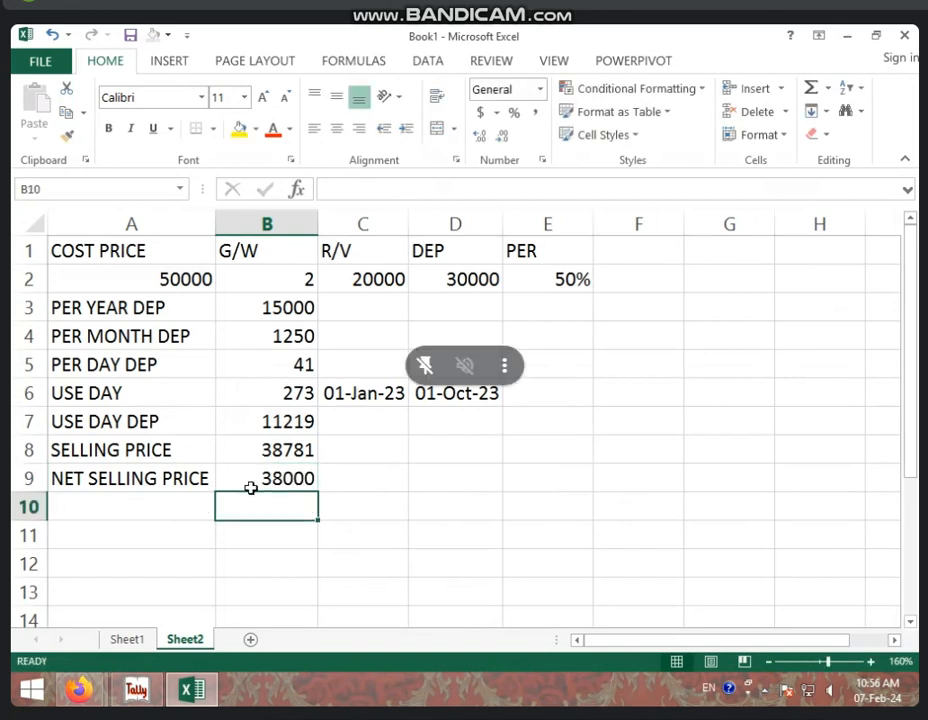
# Enter the row label PROFIT/LOSS in A10 and calculate the result in B10 with the formula =B9-B8.
pyautogui.press('Left')
pyautogui.write('P')
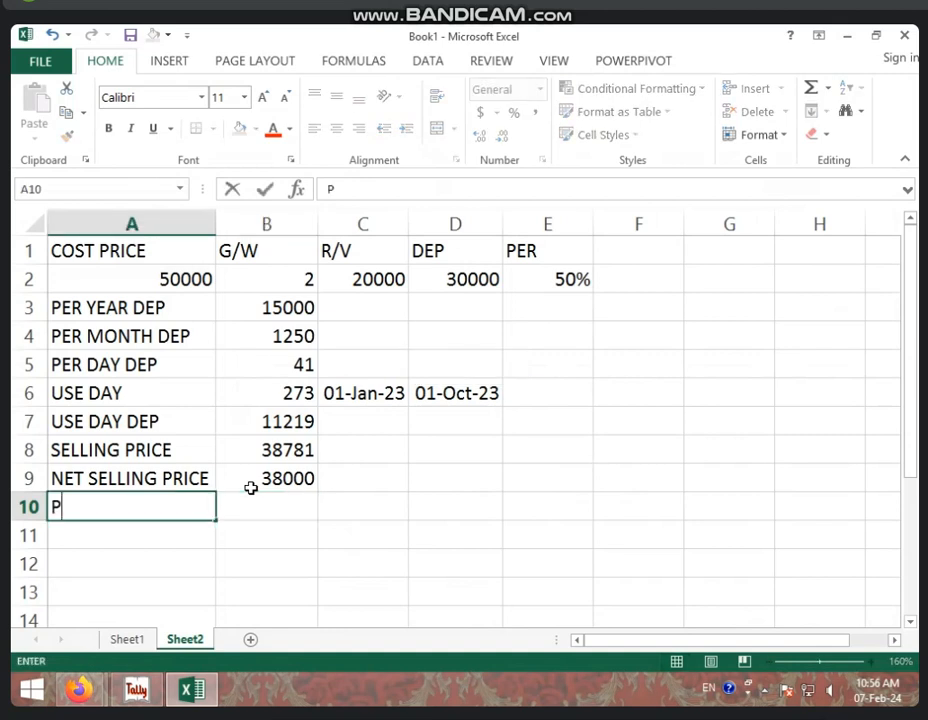
pyautogui.write('ROFI')
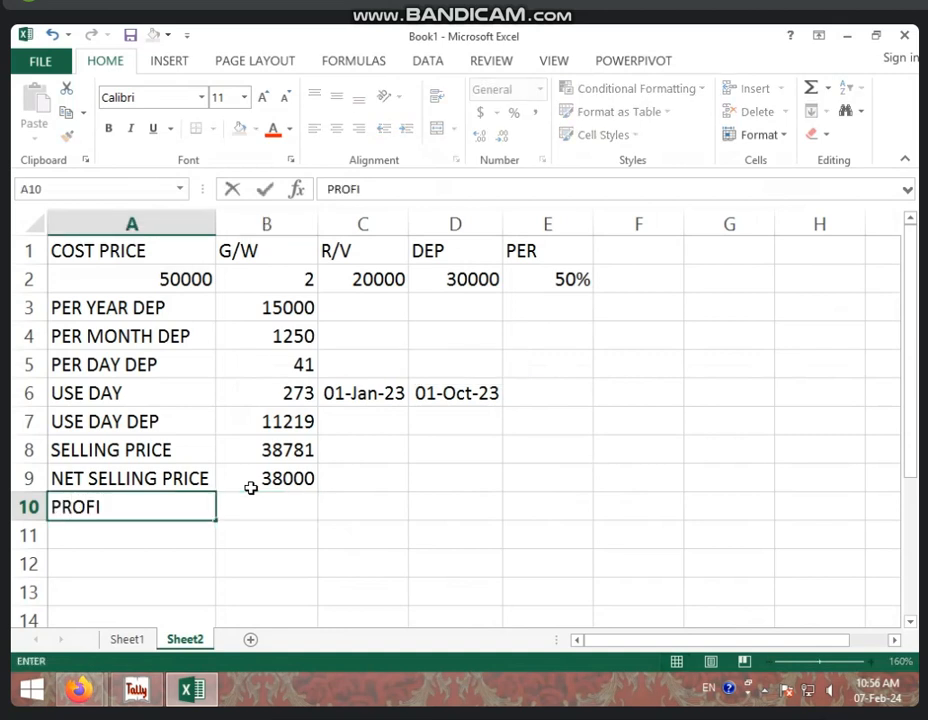
pyautogui.write('T/LOSS')
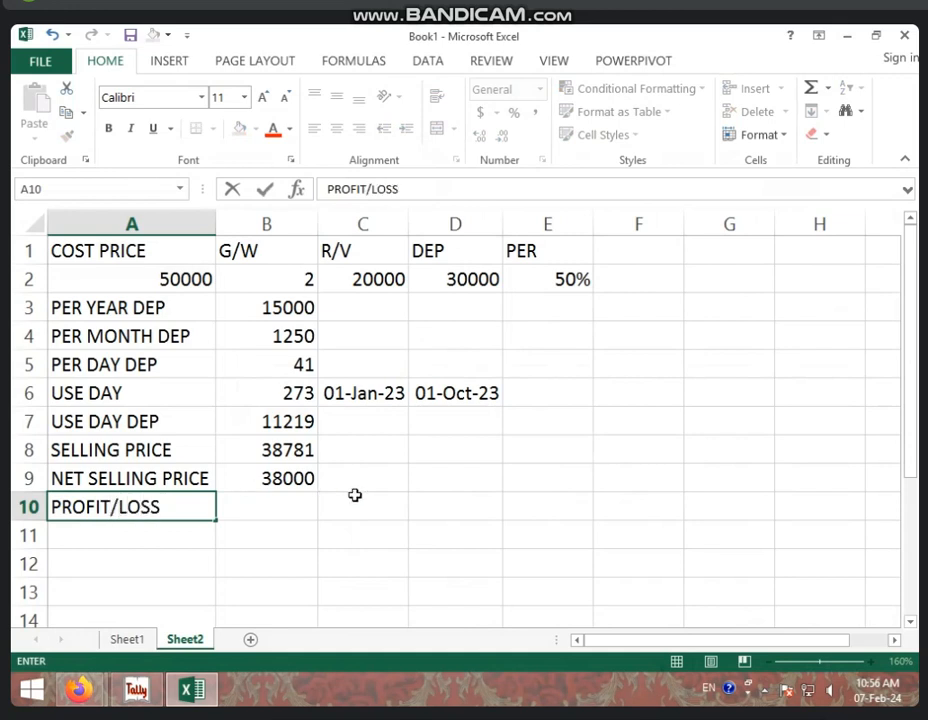
pyautogui.click(289, 508)
pyautogui.write('=')
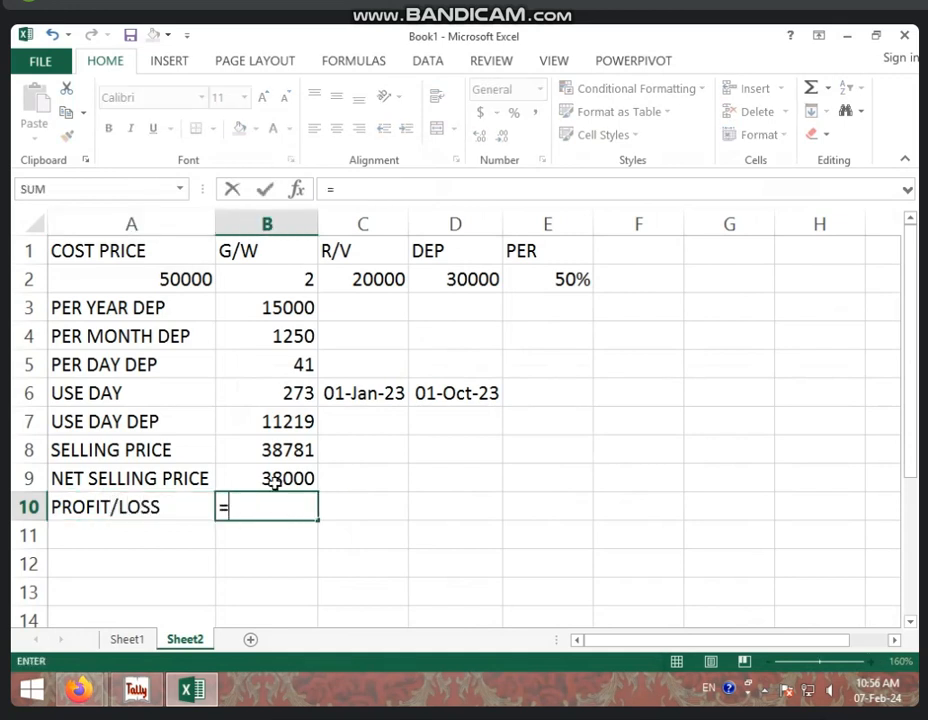
pyautogui.click(272, 480)
pyautogui.write('-')
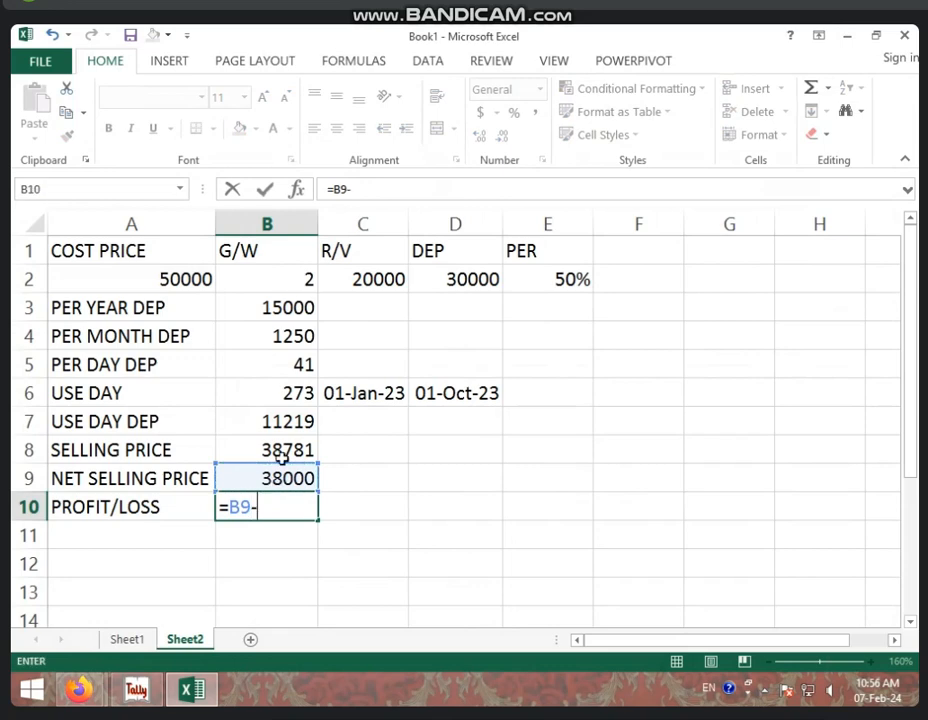
pyautogui.click(281, 452)
pyautogui.press('Return')
pyautogui.click(284, 508)
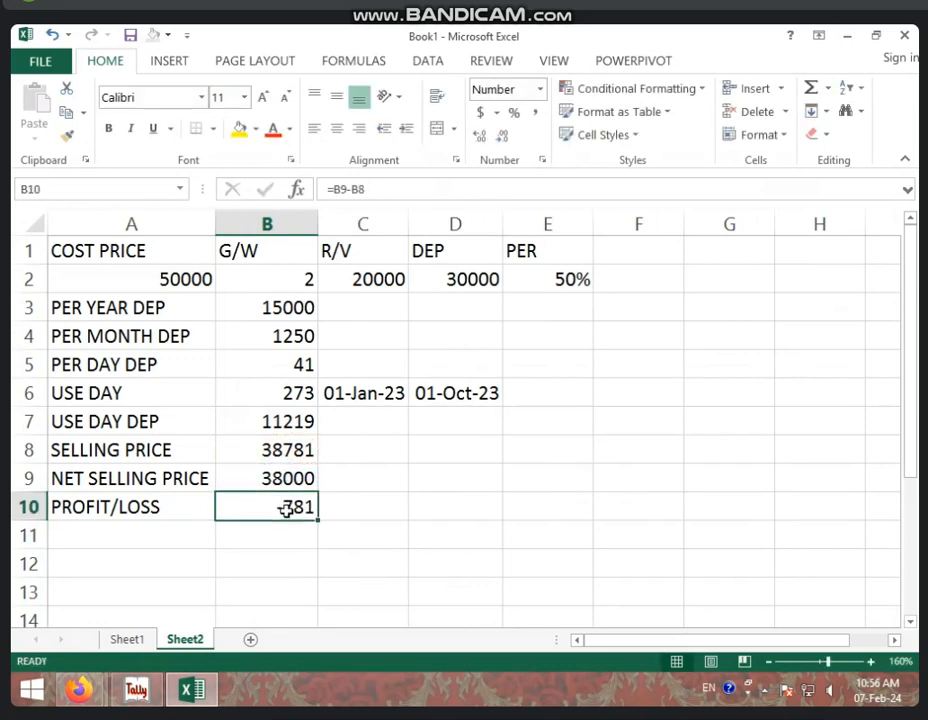
pyautogui.click(478, 504)
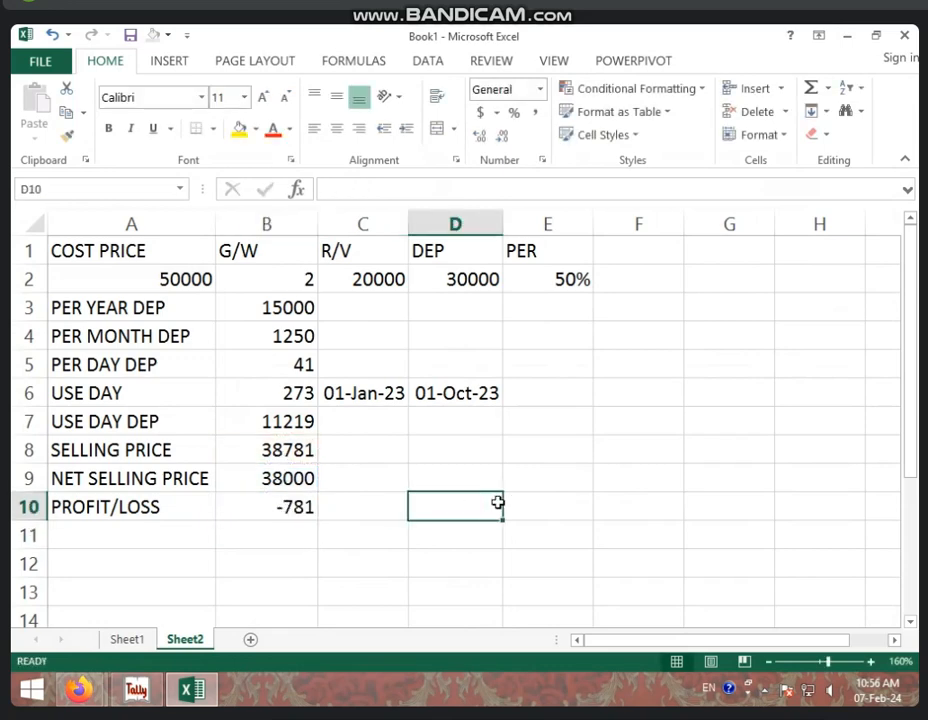
pyautogui.scroll(1, 486, 477)
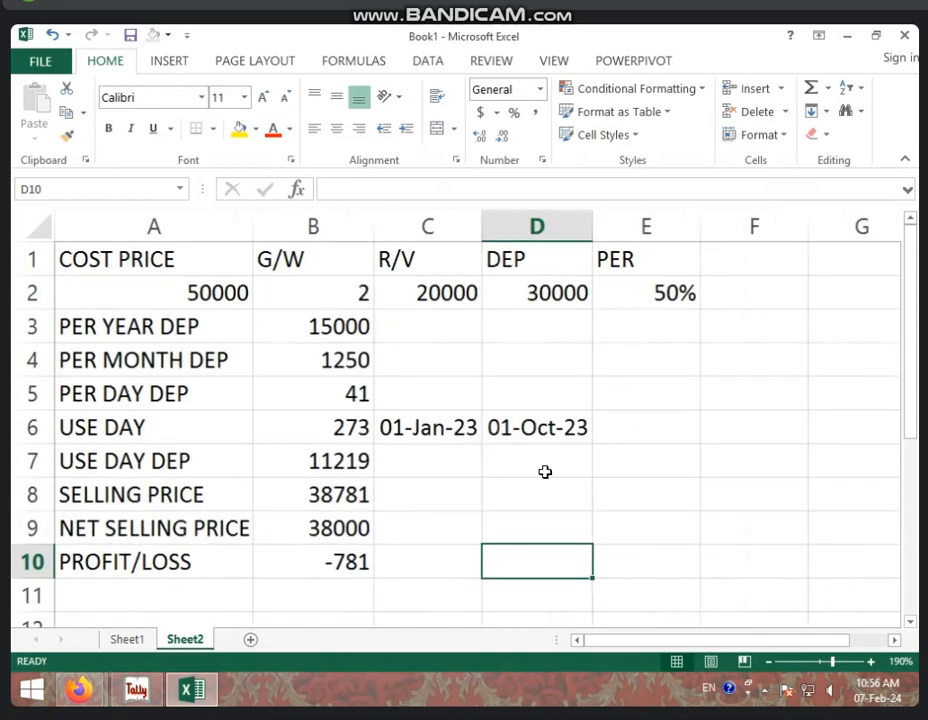
pyautogui.scroll(1, 543, 472)
pyautogui.click(508, 481)
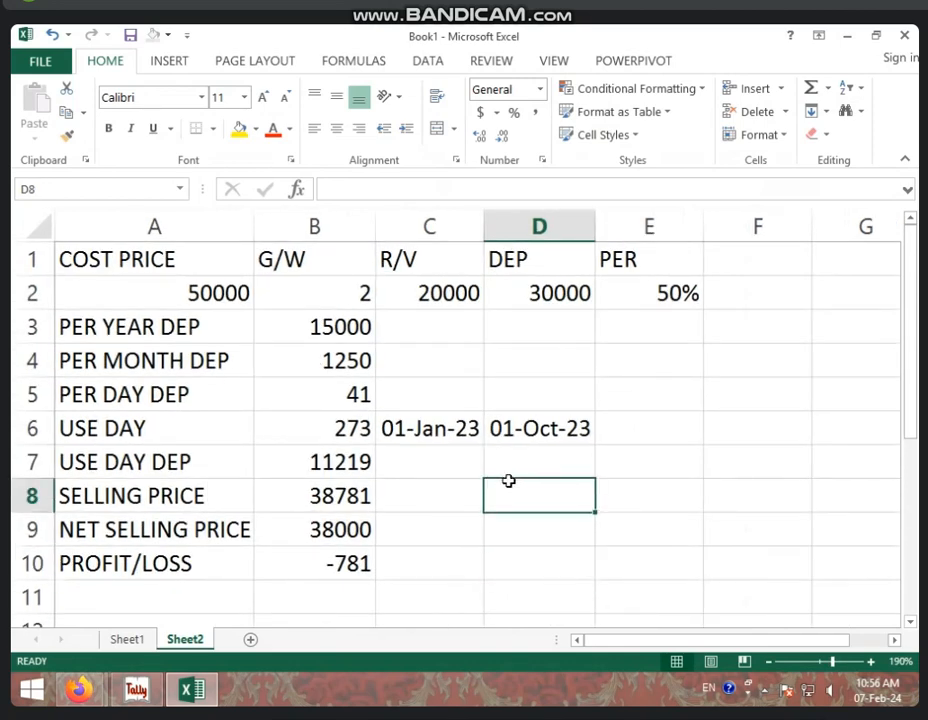
pyautogui.click(342, 537)
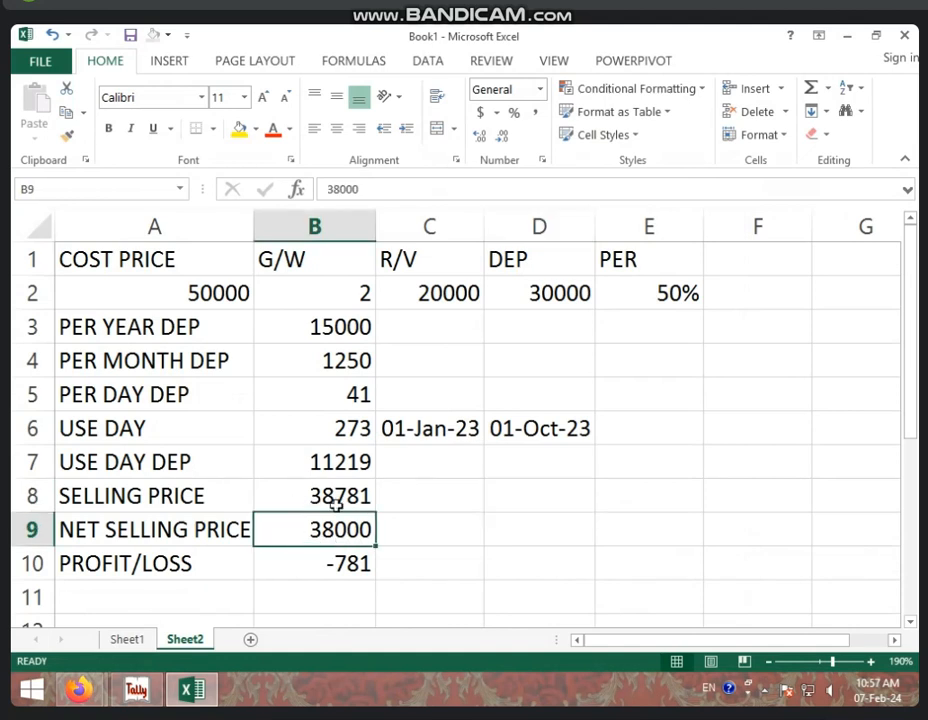
pyautogui.click(306, 576)
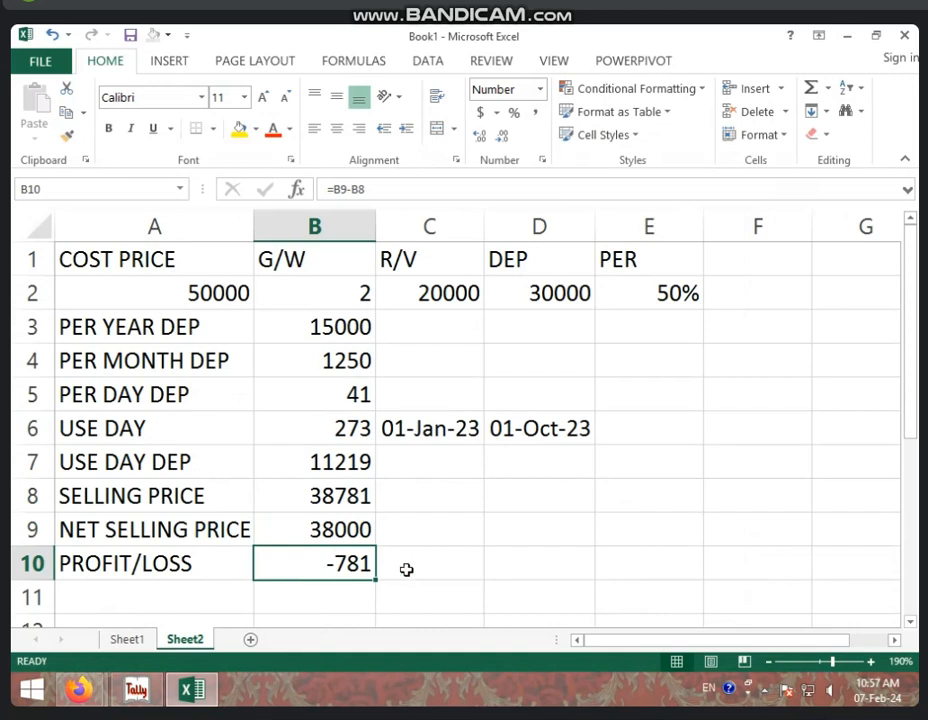
# Change the net selling price in B9 to 39000 to test the profit/loss calculation.
pyautogui.click(317, 534)
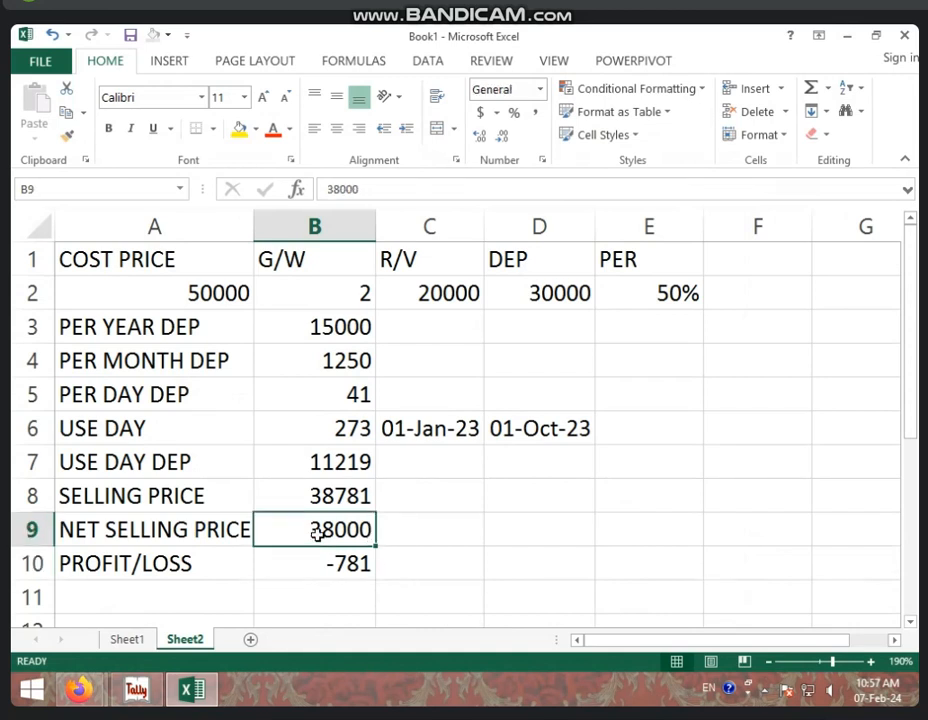
pyautogui.write('39000')
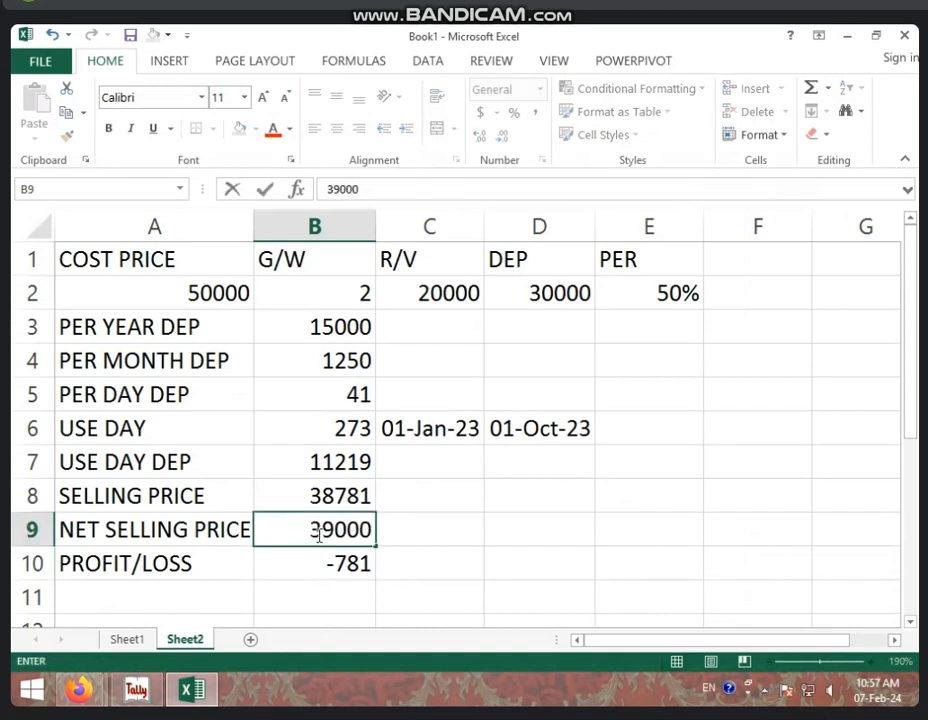
pyautogui.press('Return')
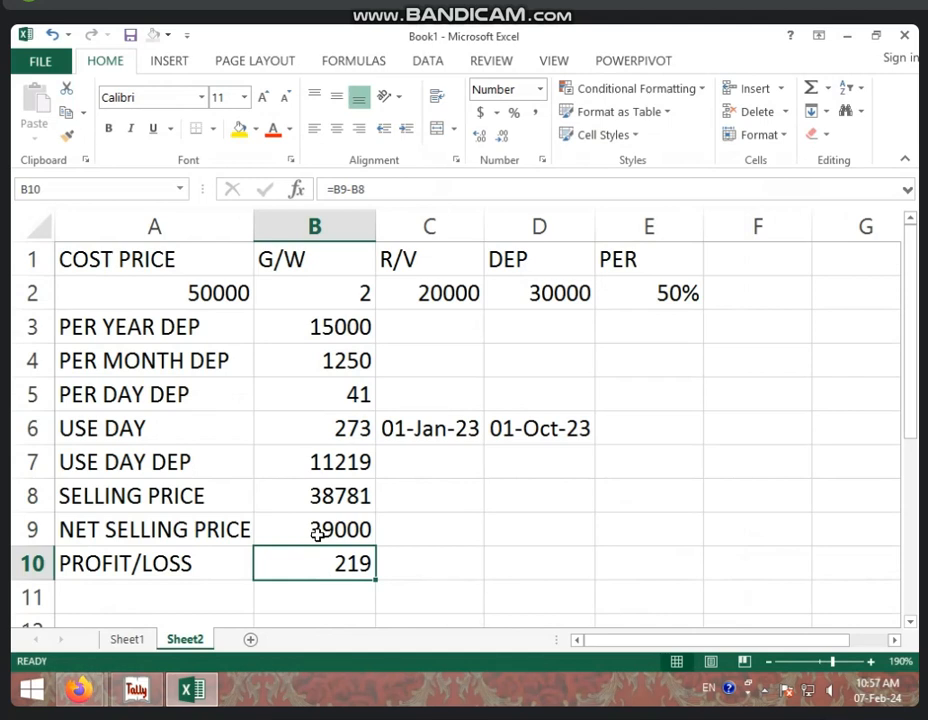
# Set the net selling price in B9 back to 38000.
pyautogui.click(318, 535)
pyautogui.write('39')
pyautogui.press('BackSpace')
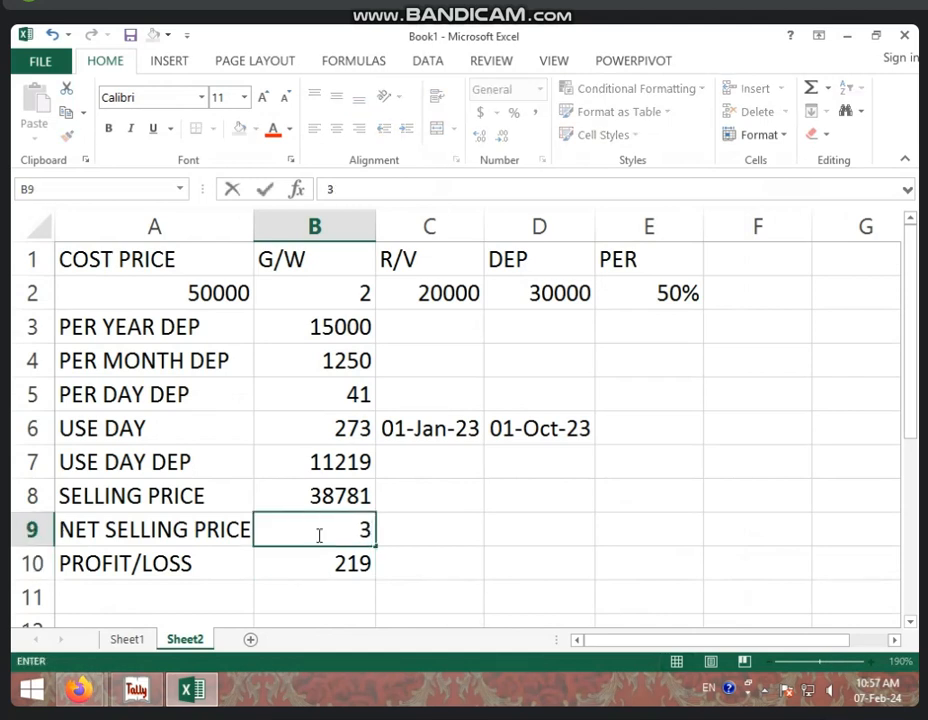
pyautogui.write('8000')
pyautogui.press('Return')
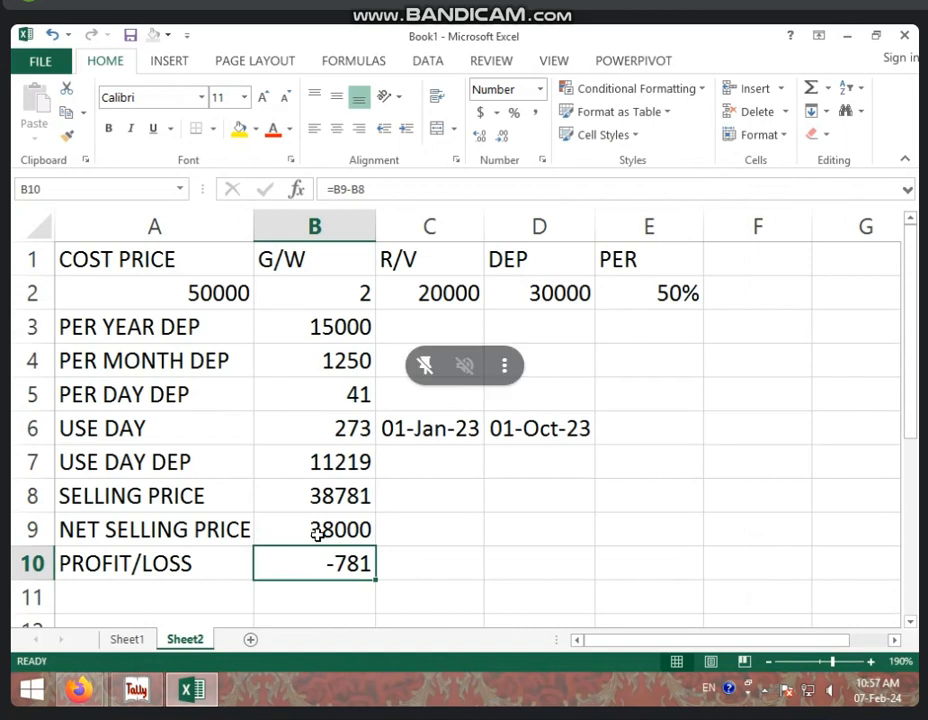
pyautogui.click(427, 529)
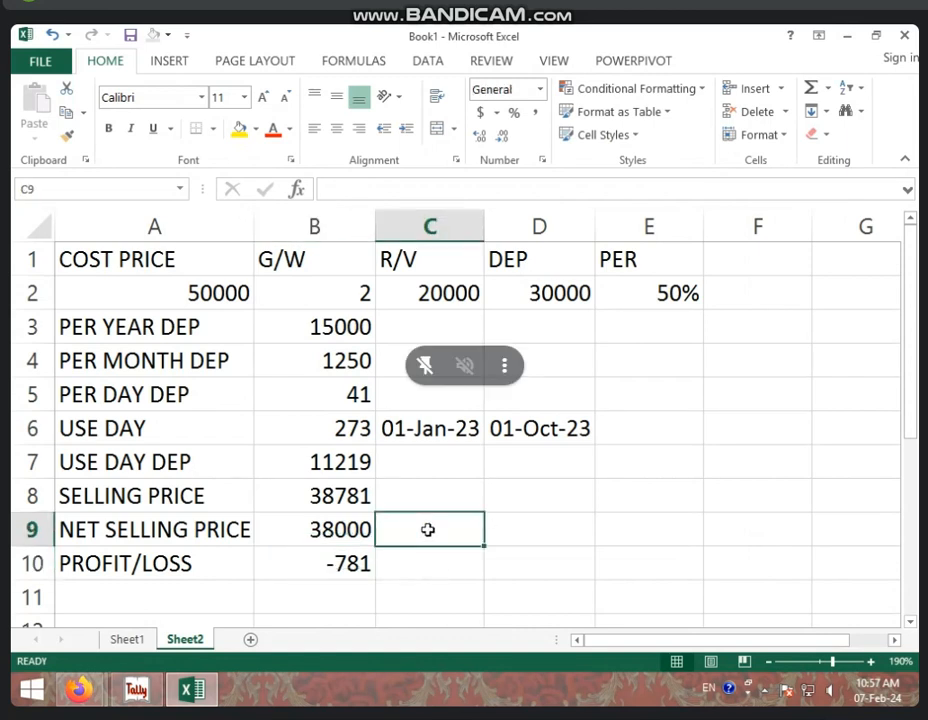